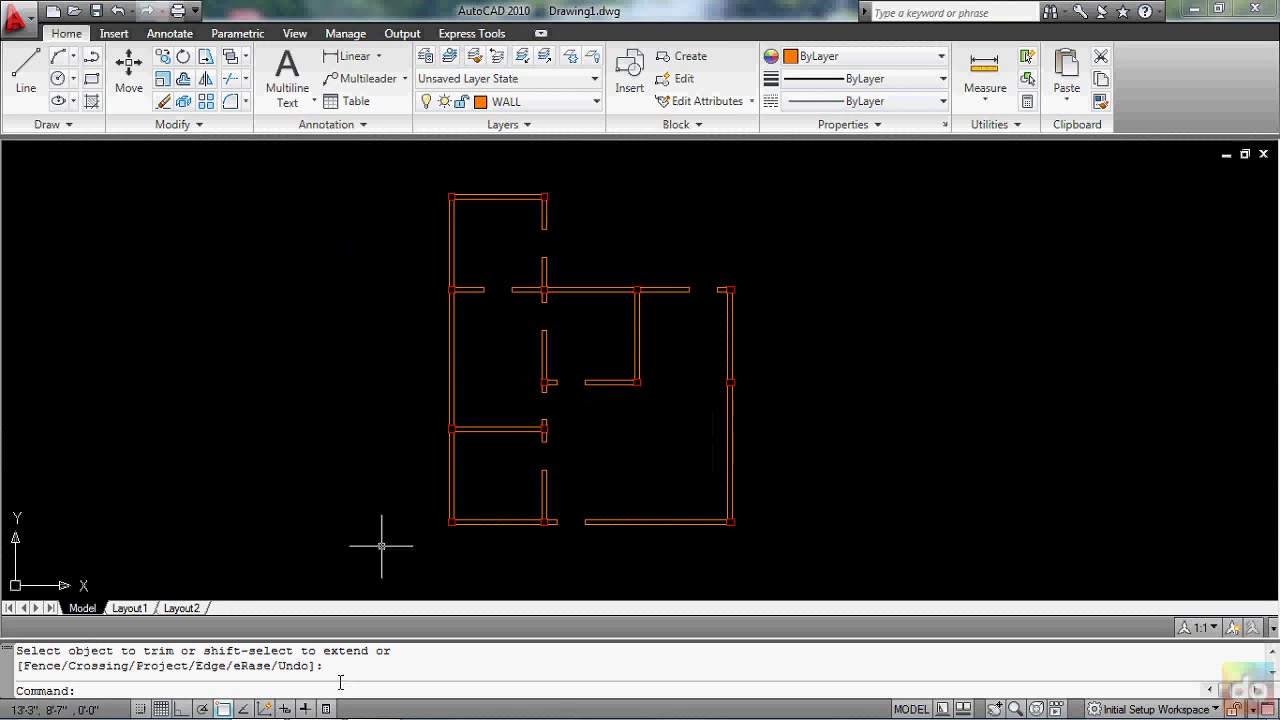
- Switch to the Lesson 29 slide showing the 10', 15' and 20' walls and 9" columns
{"action": "key", "text": "alt+Tab"}
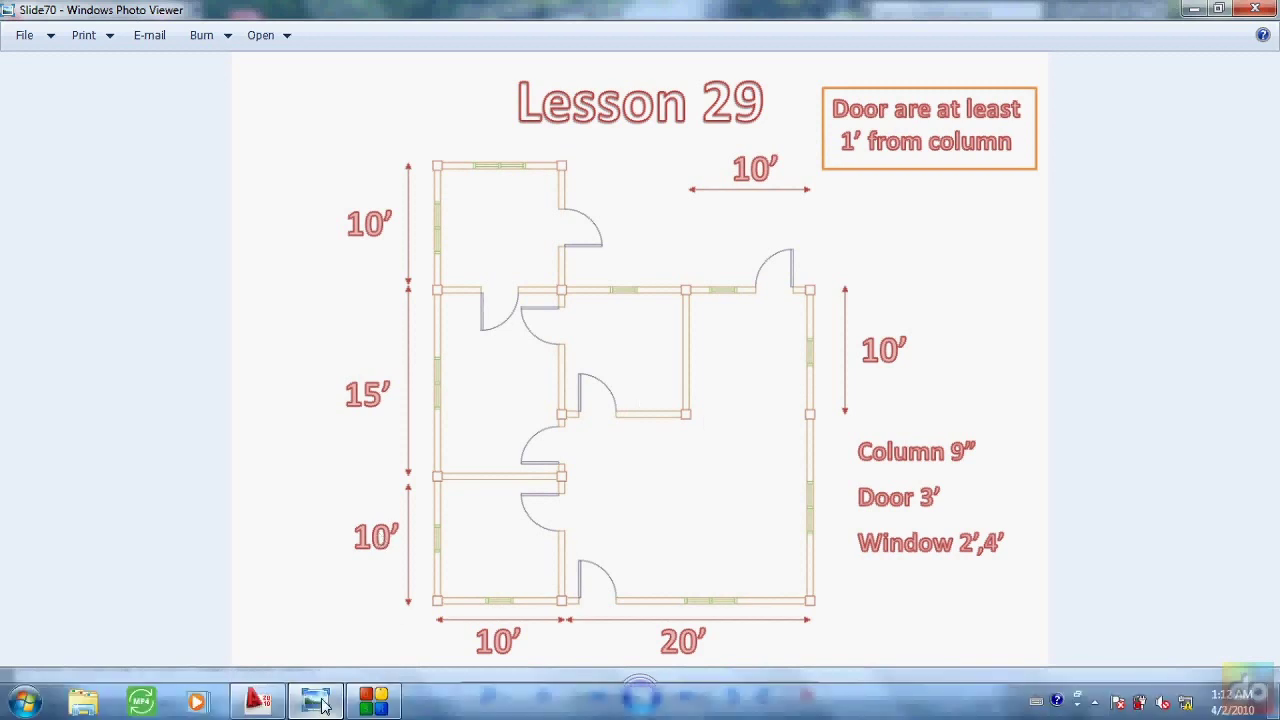
- Bring the Drawing1.dwg wall plan back to the front and adjust the view
{"action": "left_click", "coordinate": [258, 710]}
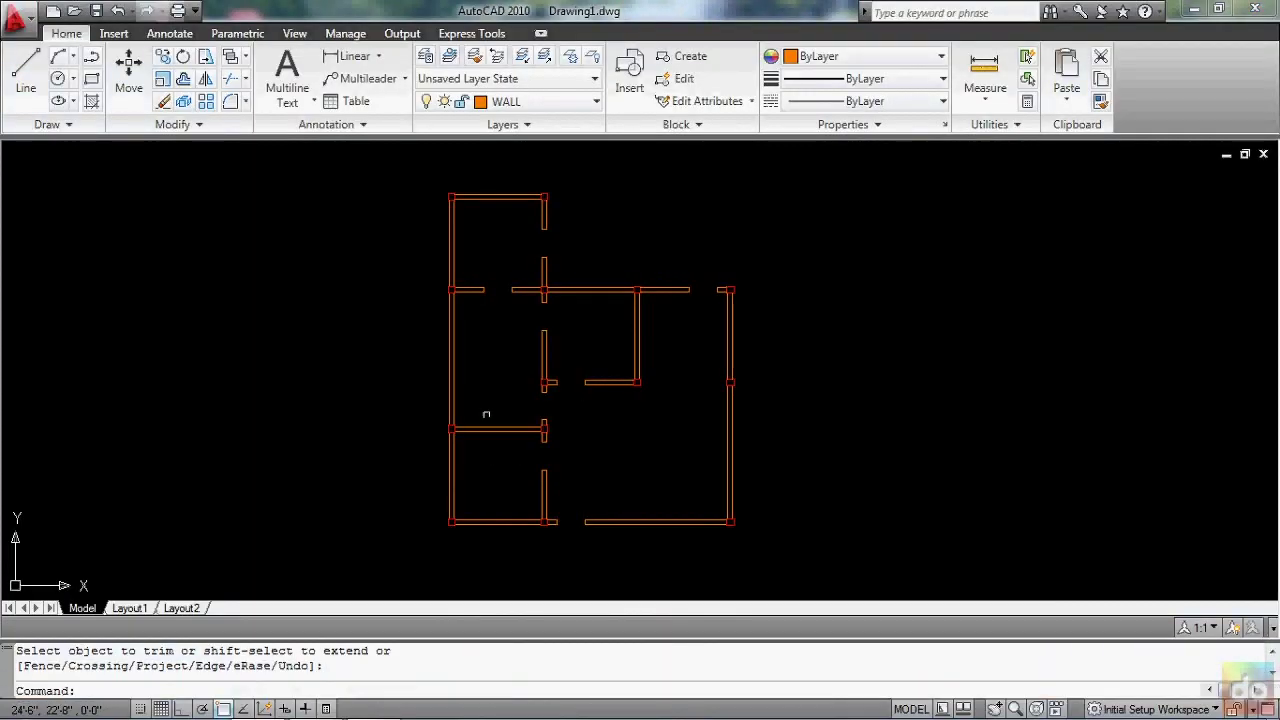
{"action": "scroll", "coordinate": [530, 404], "scroll_direction": "up", "scroll_amount": 2}
{"action": "scroll", "coordinate": [520, 368], "scroll_direction": "down", "scroll_amount": 6}
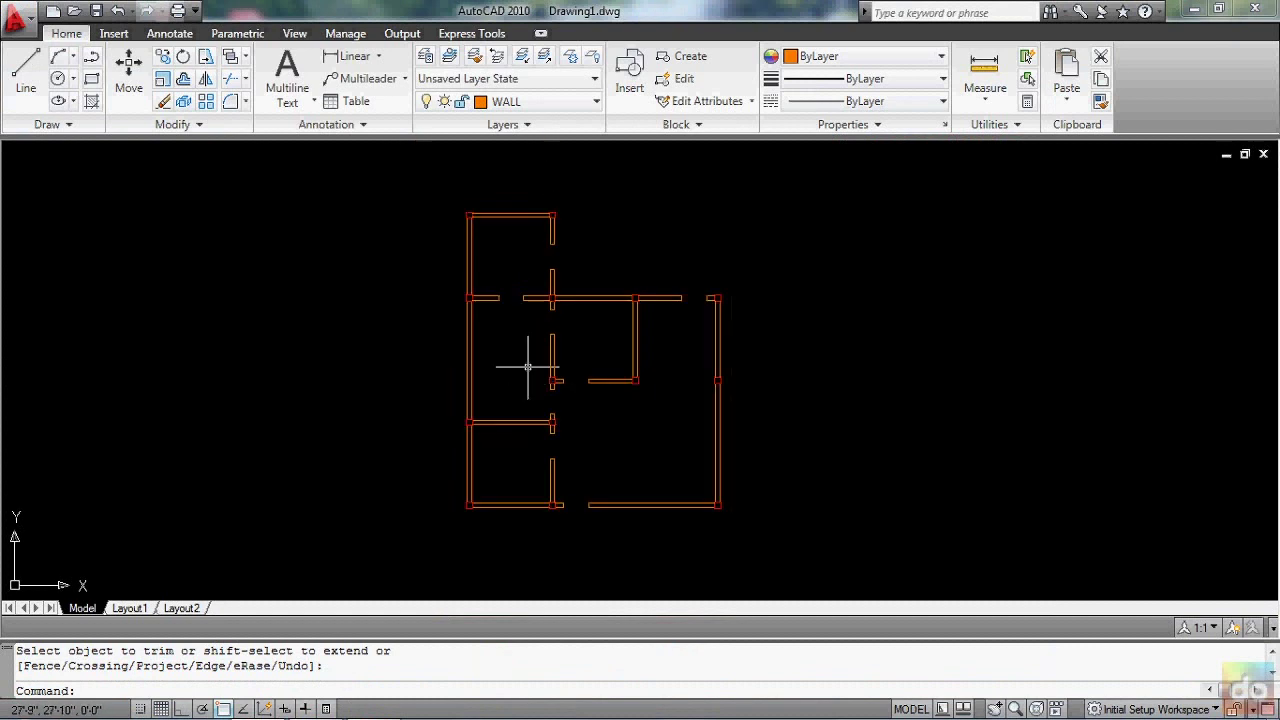
{"action": "scroll", "coordinate": [516, 365], "scroll_direction": "up", "scroll_amount": 5}
{"action": "middle_click_drag", "start_coordinate": [517, 366], "coordinate": [540, 380]}
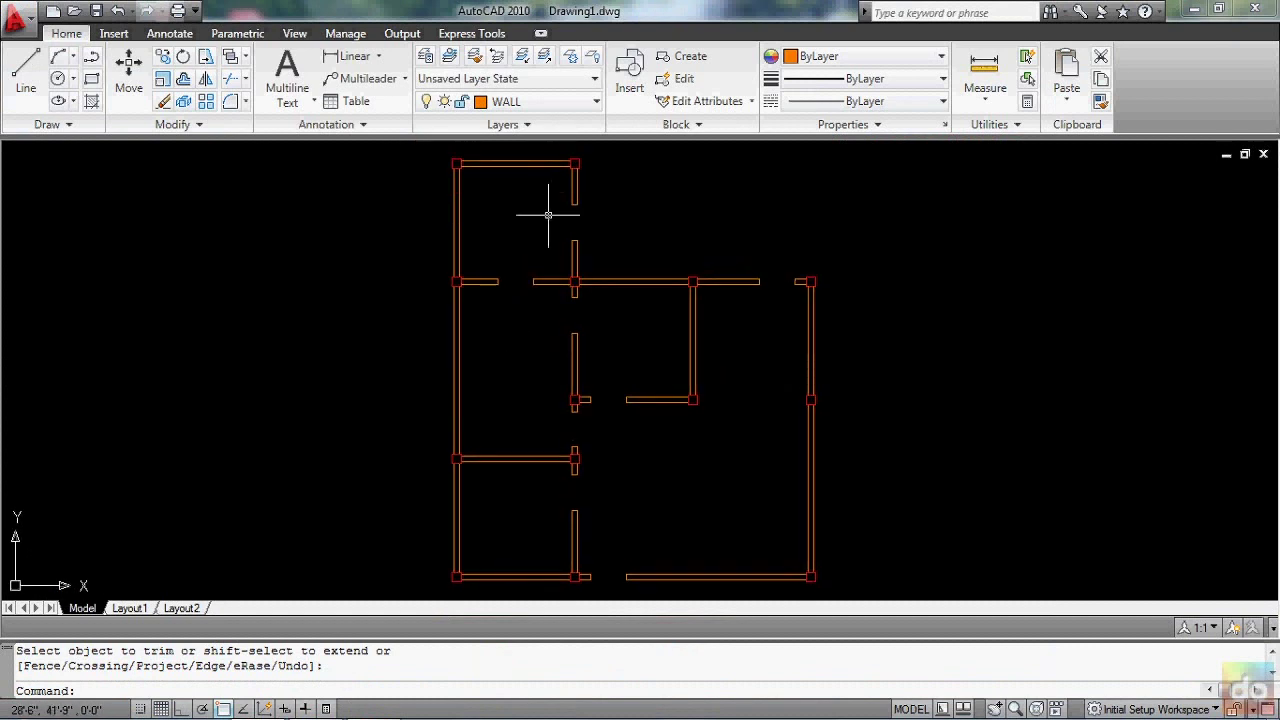
- Make layer 0 the current layer
{"action": "left_click", "coordinate": [590, 104]}
{"action": "left_click", "coordinate": [538, 124]}
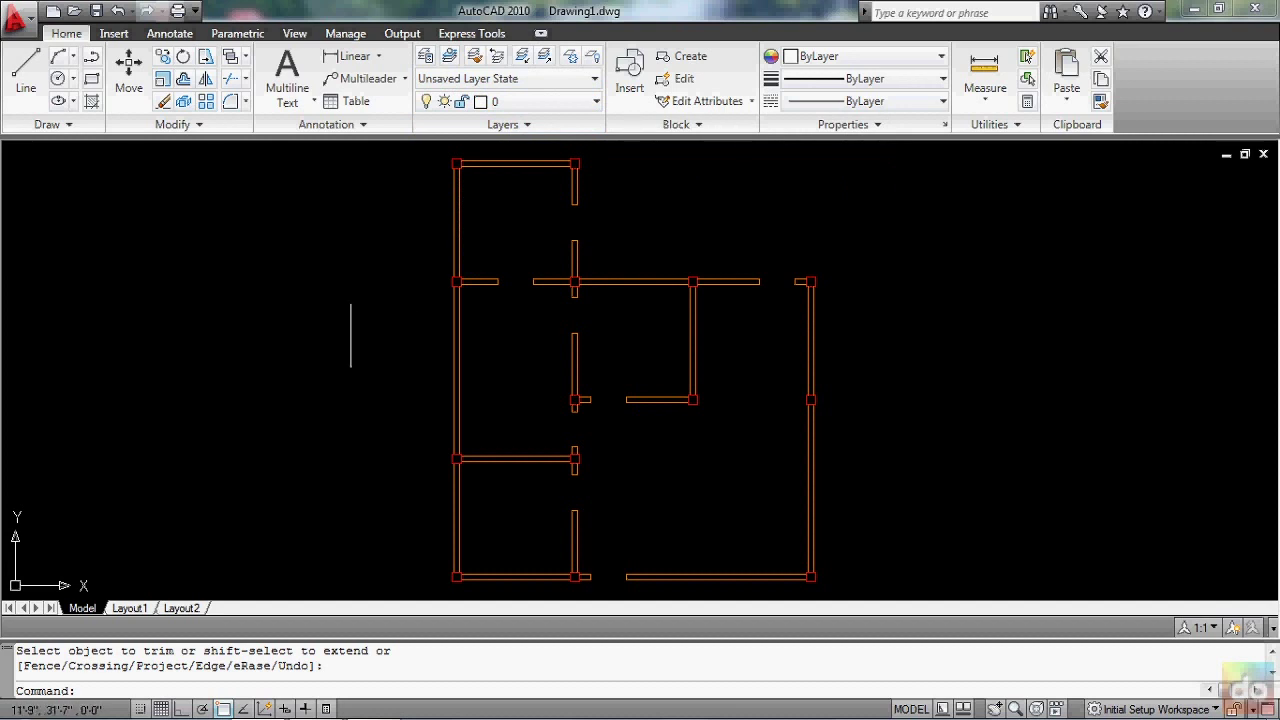
{"action": "scroll", "coordinate": [347, 333], "scroll_direction": "up", "scroll_amount": 2}
{"action": "scroll", "coordinate": [440, 363], "scroll_direction": "up", "scroll_amount": 1}
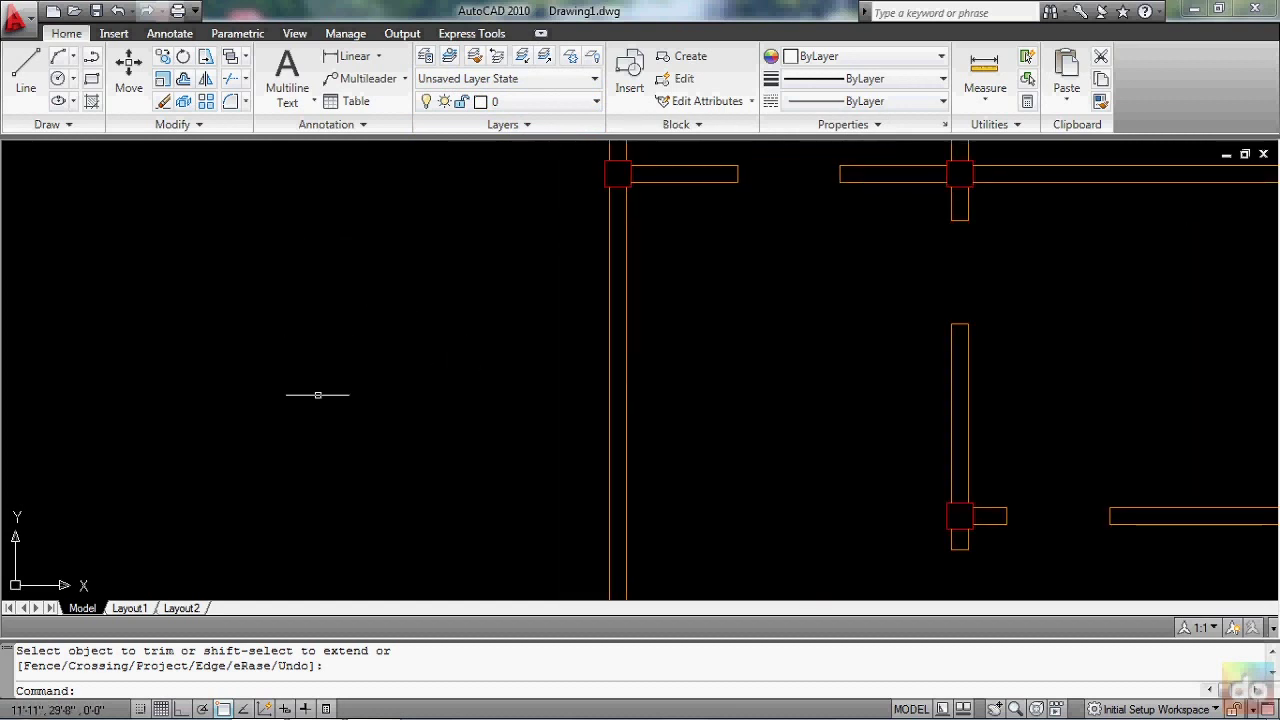
{"action": "scroll", "coordinate": [351, 346], "scroll_direction": "down", "scroll_amount": 1}
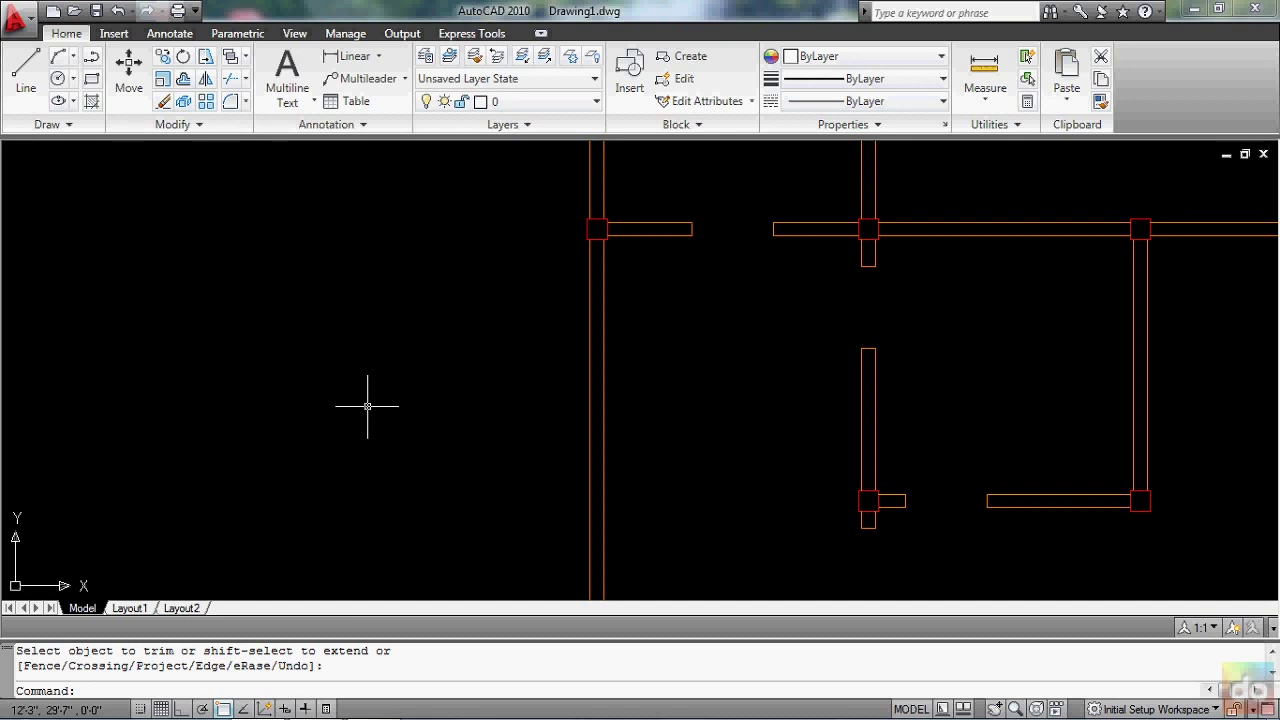
- Draw a 2" by 3' rectangle (@2,3') left of the plan as the door leaf
{"action": "type", "text": "r"}
{"action": "type", "text": "ec"}
{"action": "key", "text": "Return"}
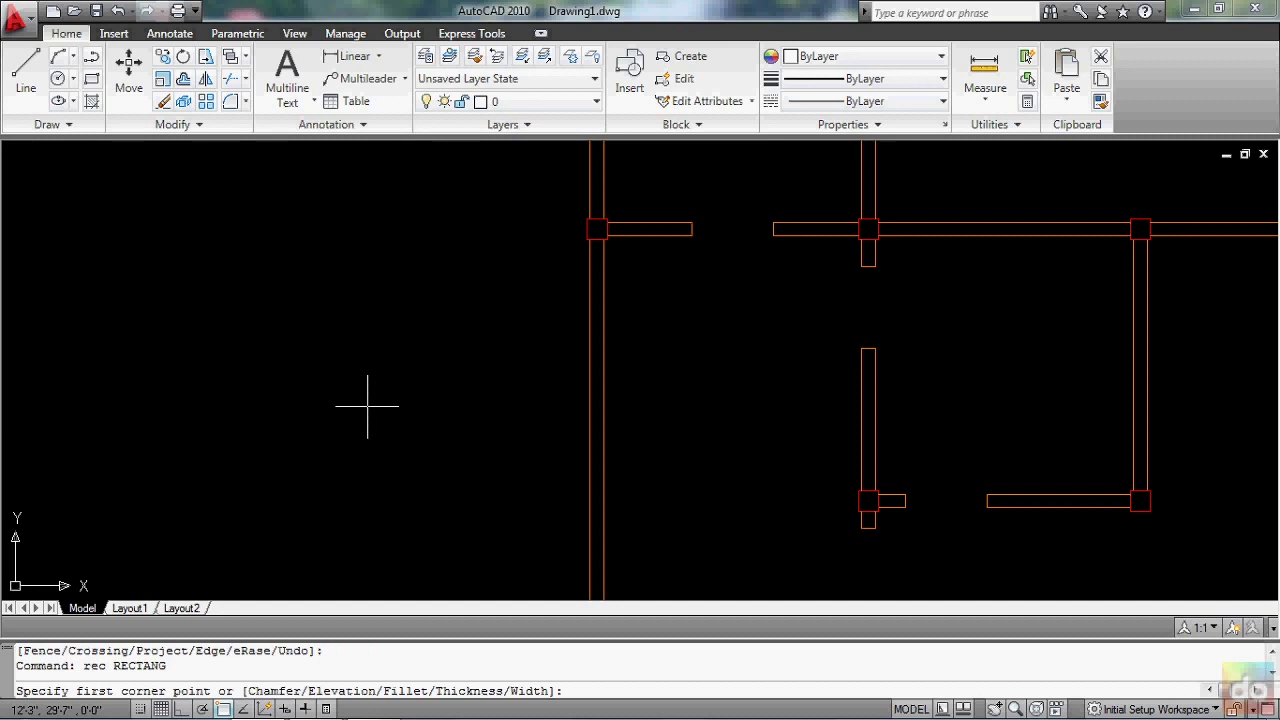
{"action": "left_click", "coordinate": [335, 435]}
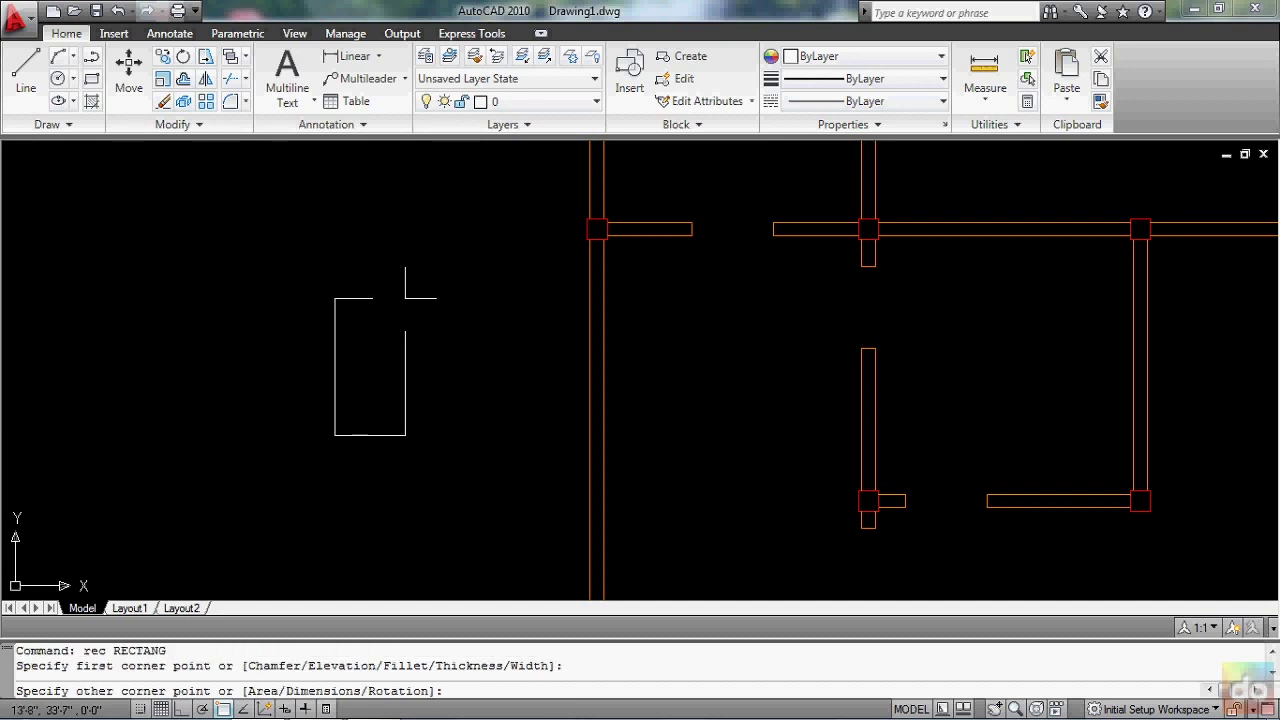
{"action": "type", "text": "@"}
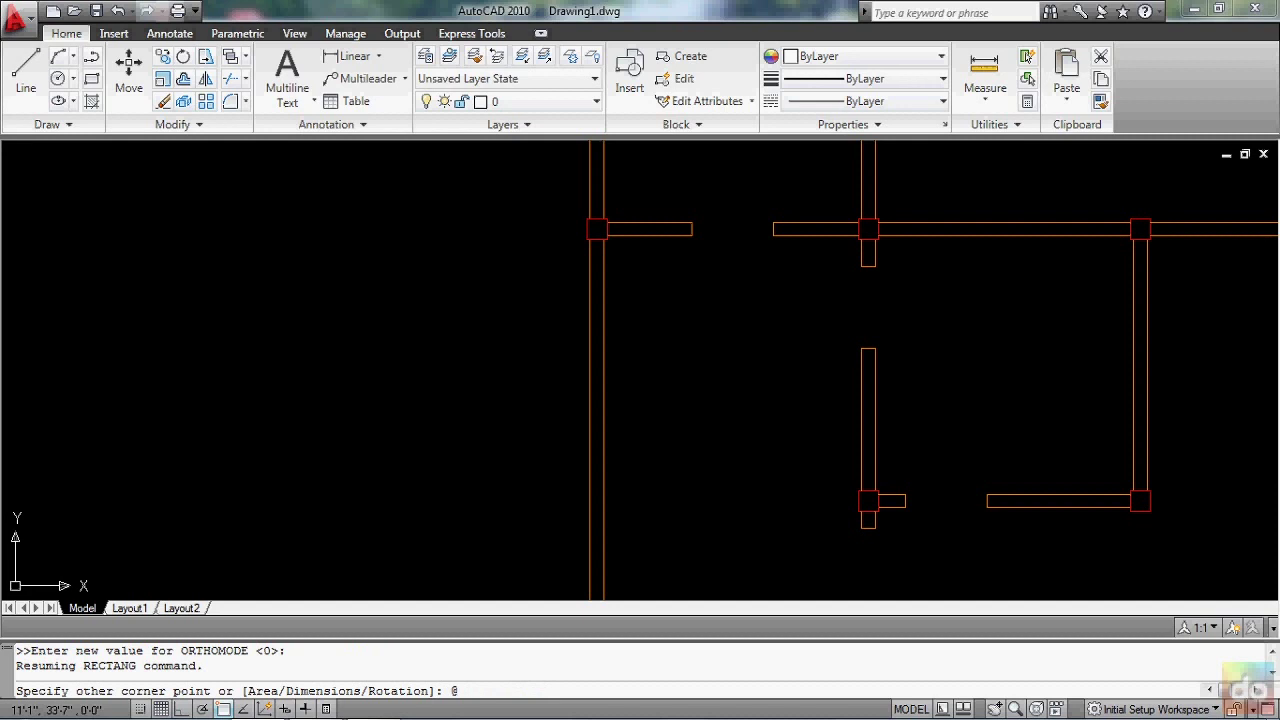
{"action": "type", "text": "2,"}
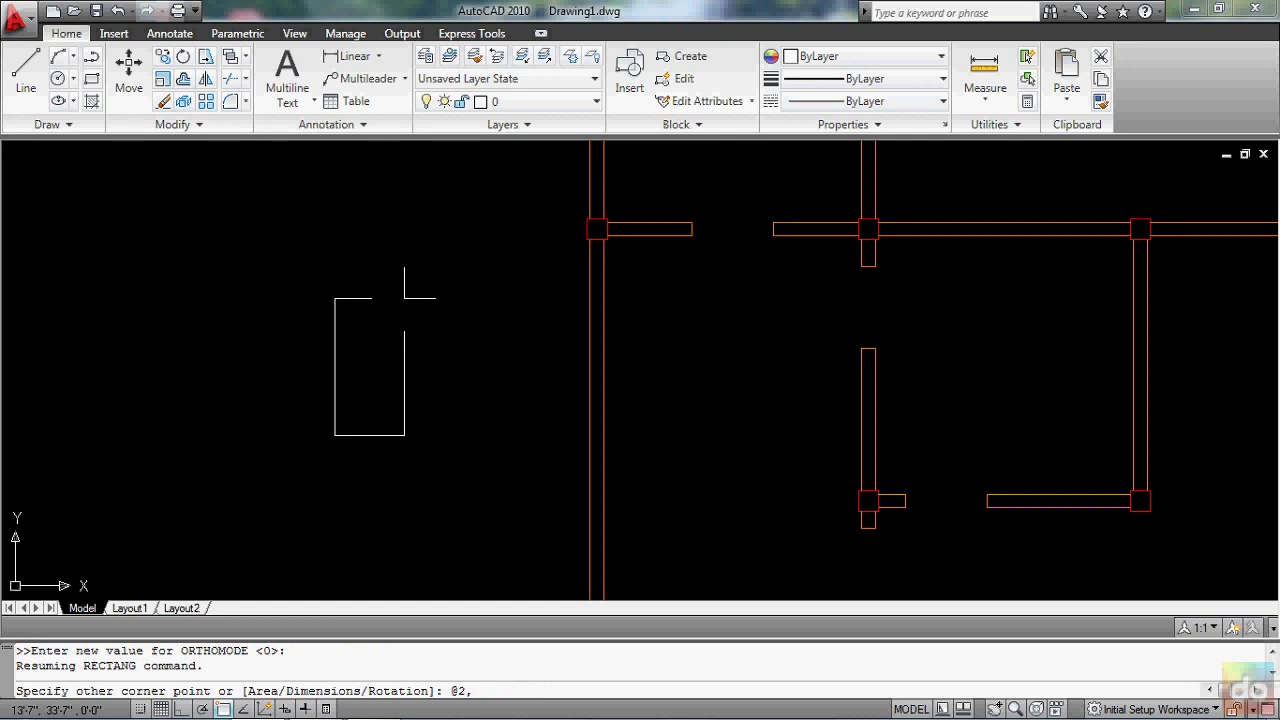
{"action": "type", "text": "3'"}
{"action": "key", "text": "Return"}
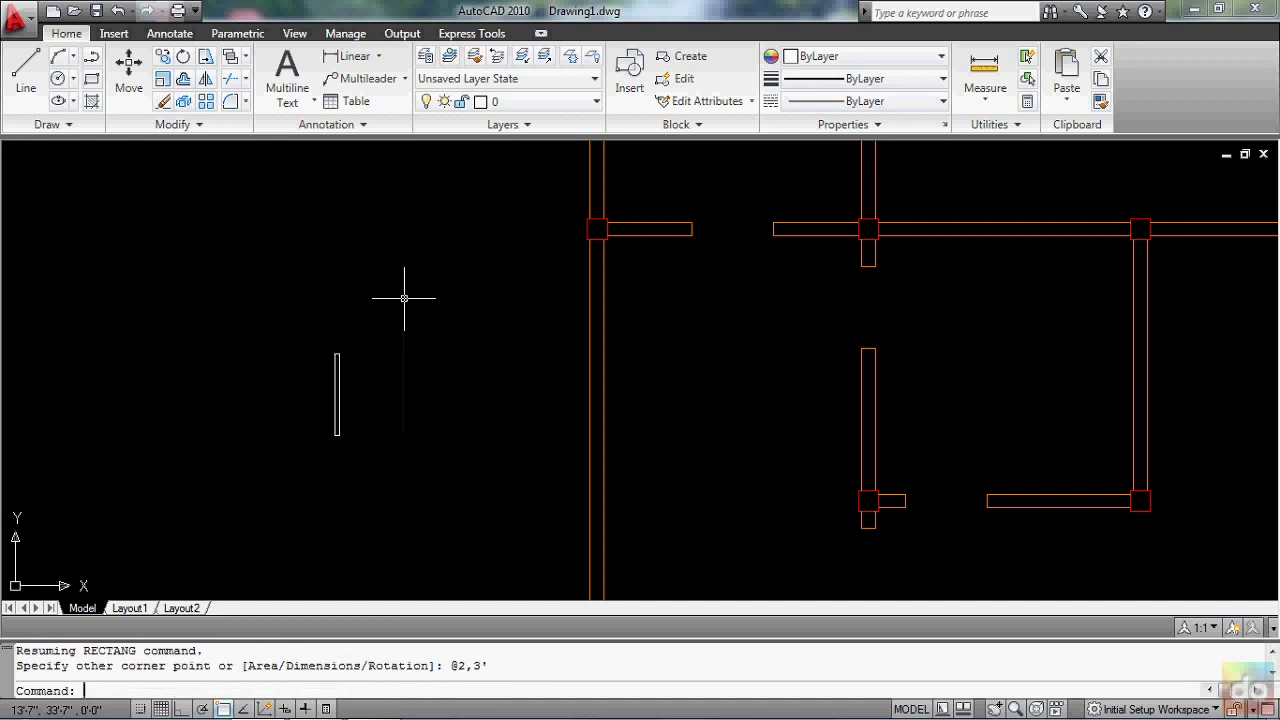
{"action": "scroll", "coordinate": [370, 408], "scroll_direction": "up", "scroll_amount": 3}
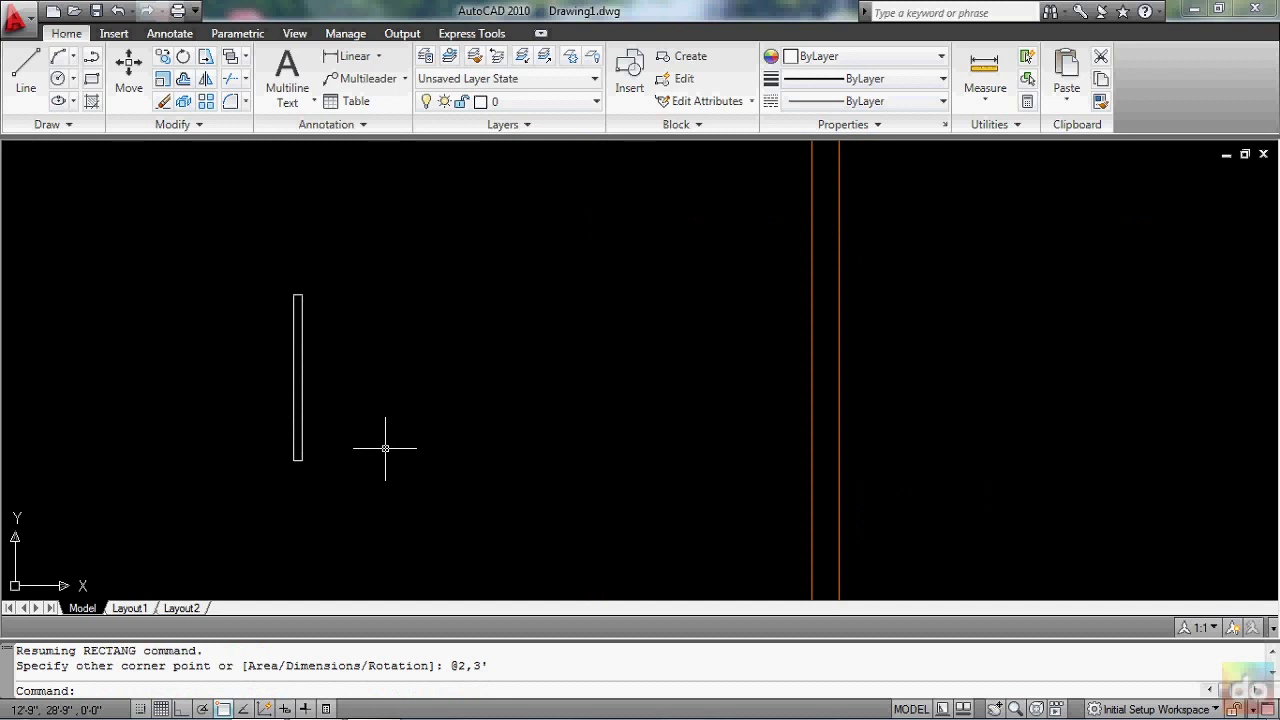
{"action": "type", "text": "c"}
- Start an arc at the leaf's lower-left corner, cancel it, and restart ARC
{"action": "key", "text": "BackSpace"}
{"action": "type", "text": "a"}
{"action": "key", "text": "Return"}
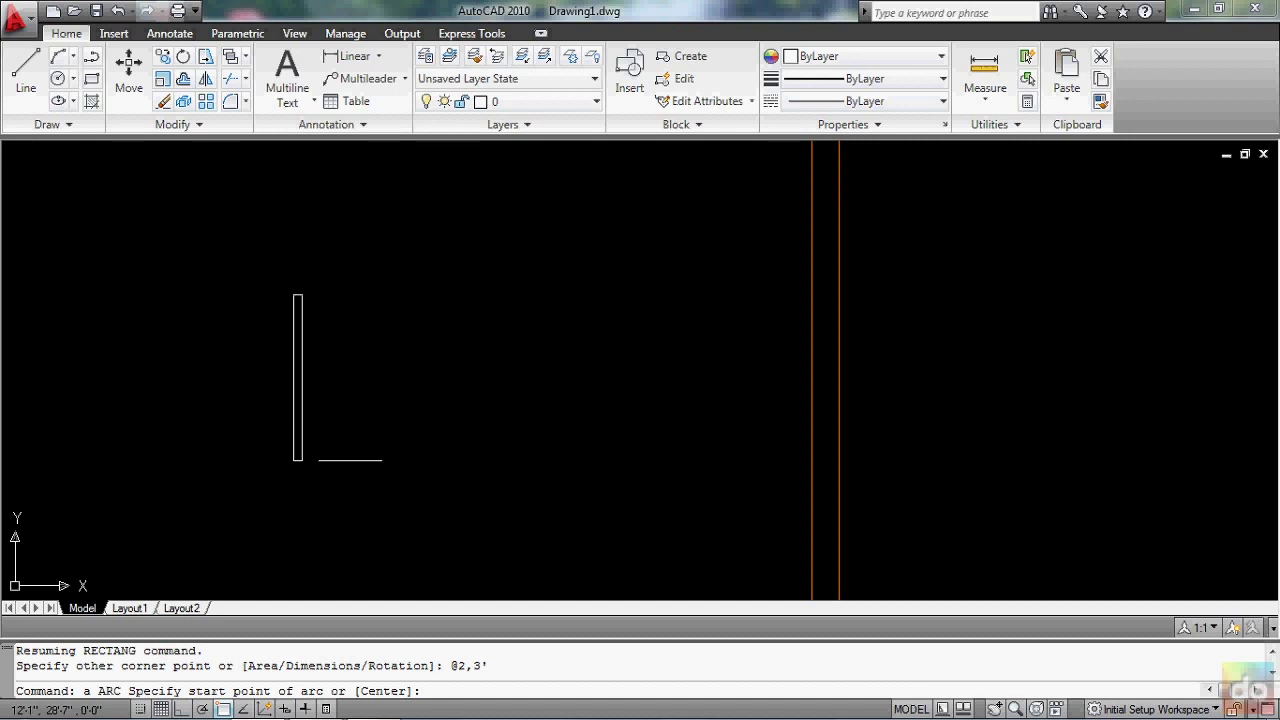
{"action": "scroll", "coordinate": [283, 472], "scroll_direction": "up", "scroll_amount": 1}
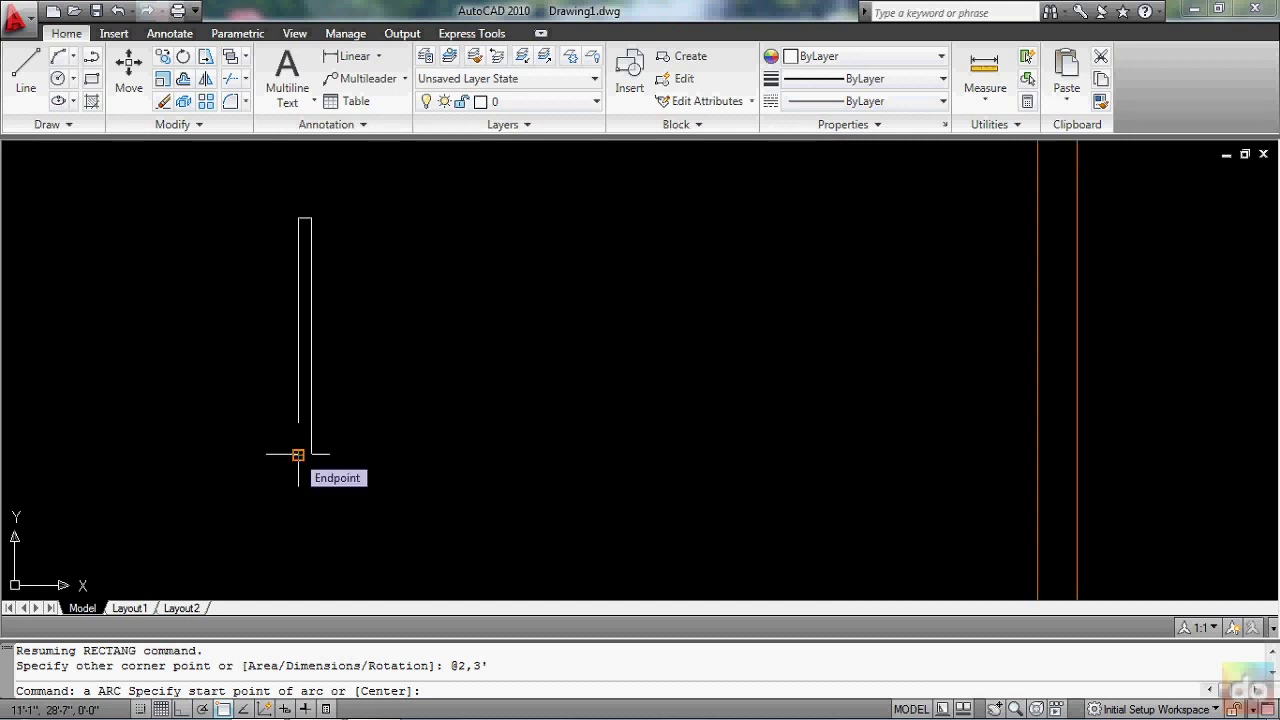
{"action": "left_click", "coordinate": [298, 455]}
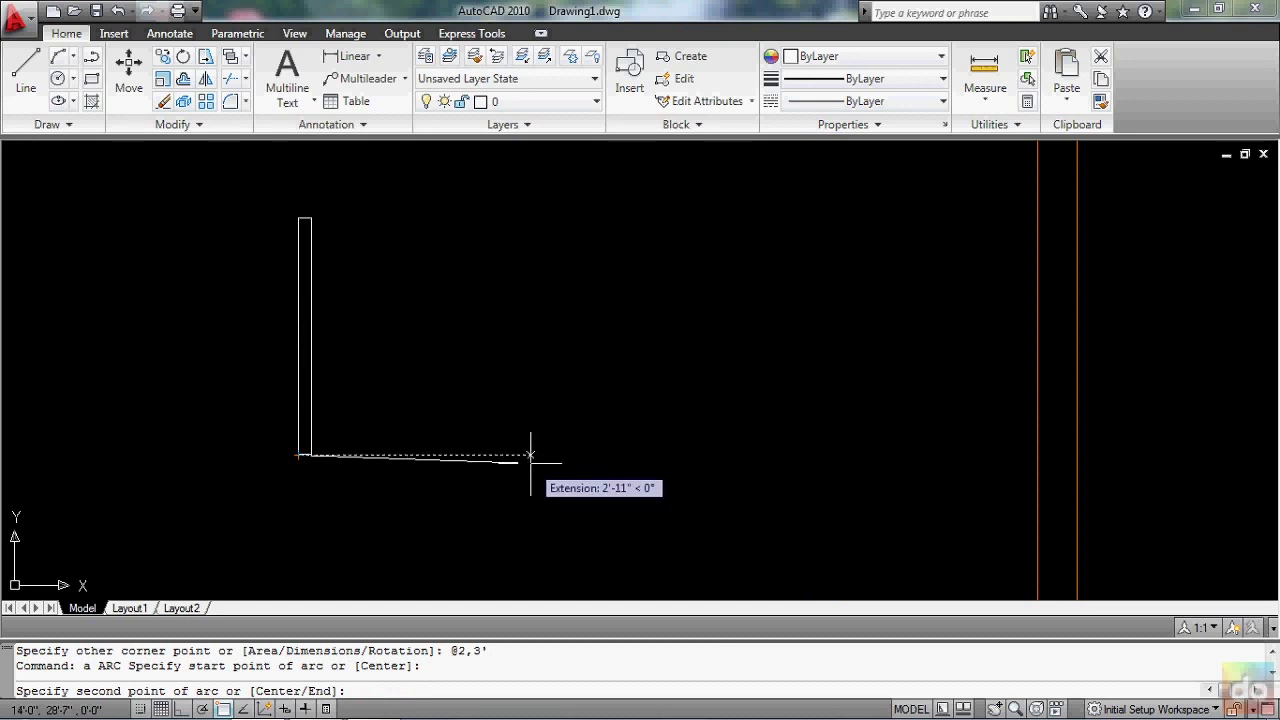
{"action": "key", "text": "Escape"}
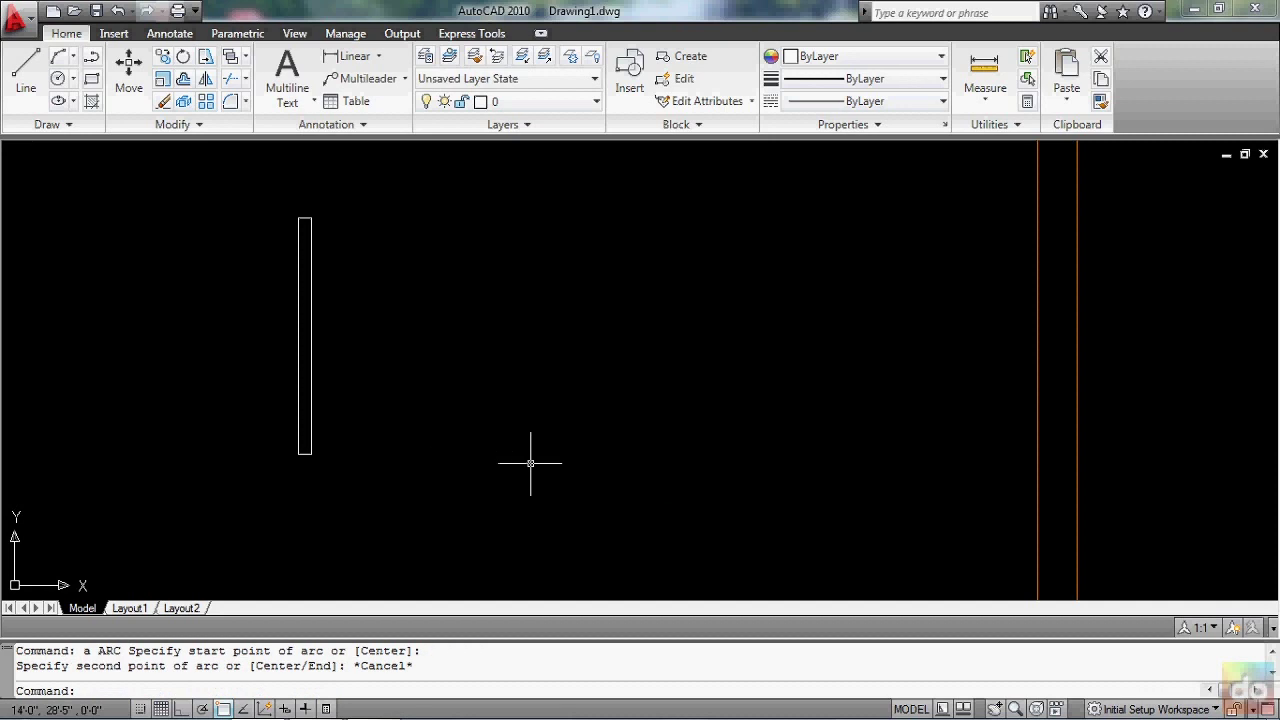
{"action": "type", "text": "a"}
{"action": "key", "text": "Return"}
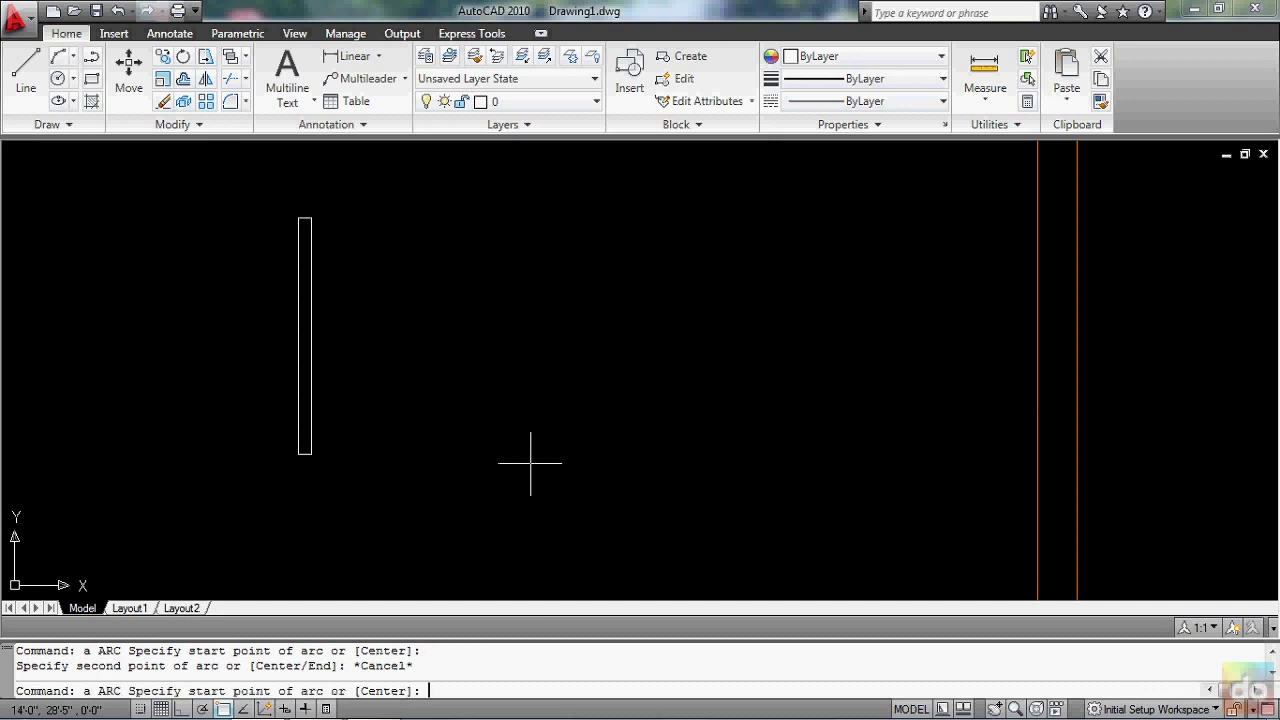
- Center the swing arc on the leaf's bottom-left corner, starting it at @3',0
{"action": "type", "text": "c"}
{"action": "key", "text": "Return"}
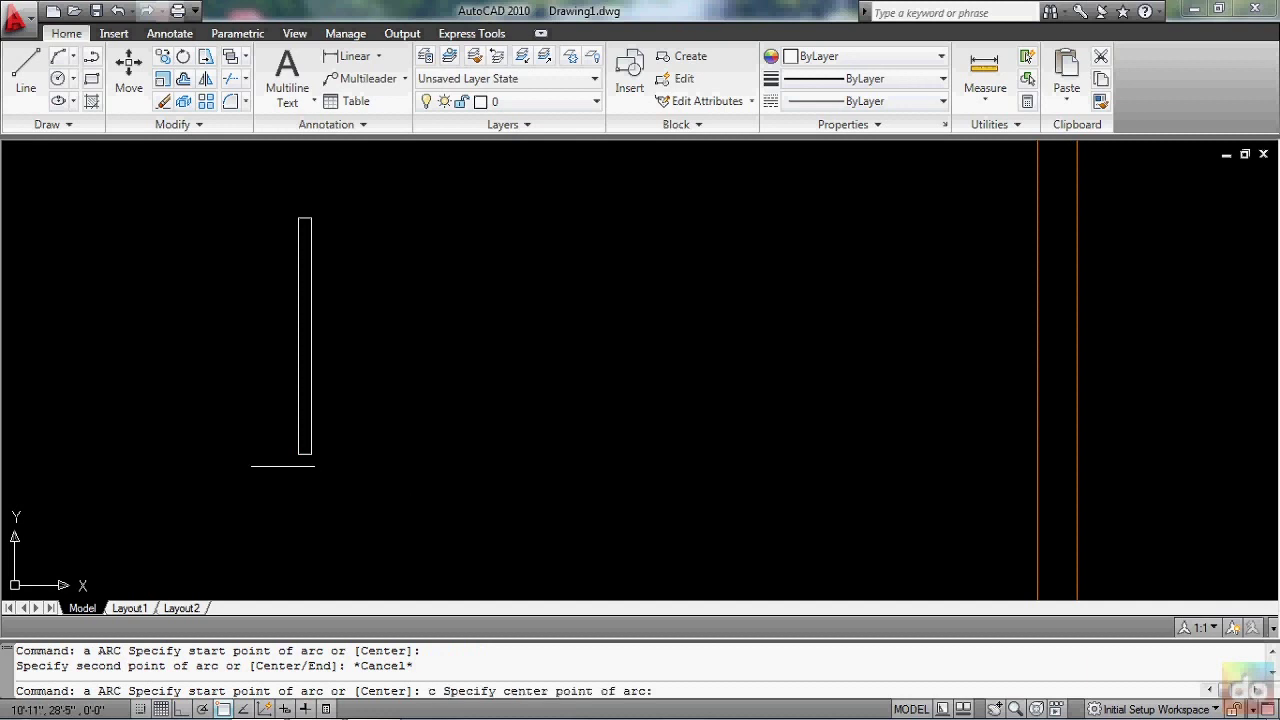
{"action": "left_click", "coordinate": [298, 454]}
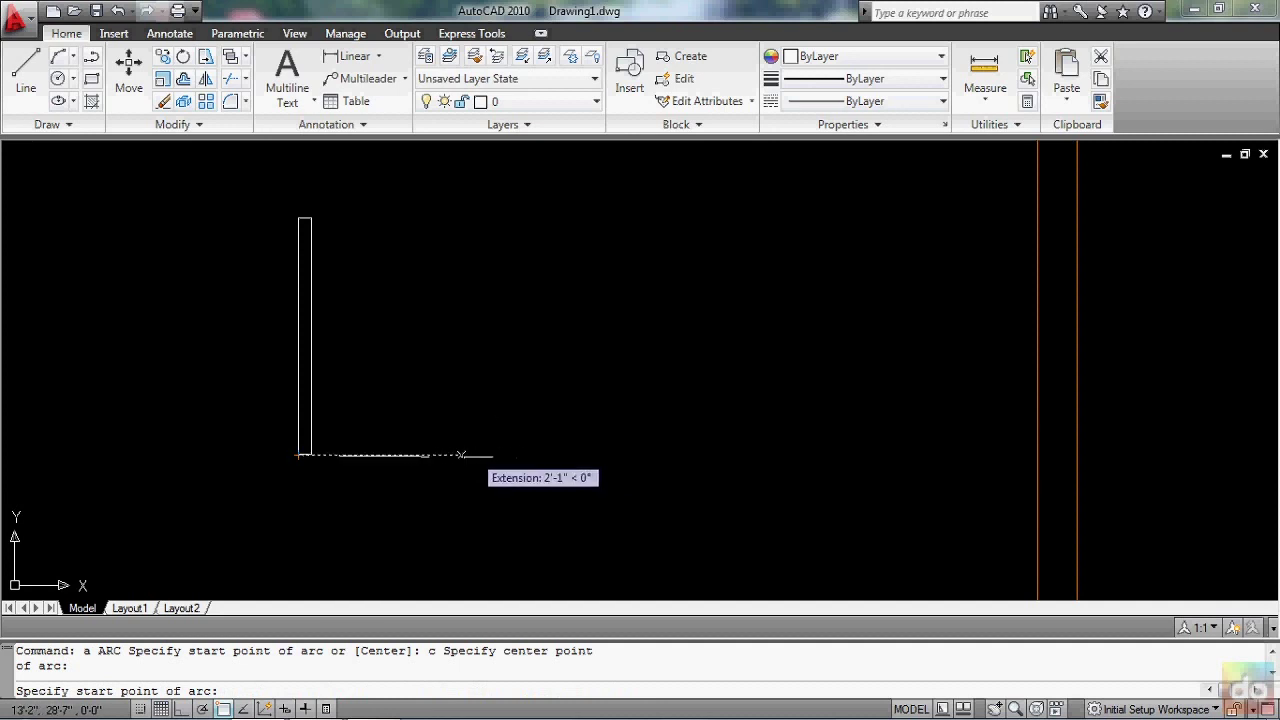
{"action": "scroll", "coordinate": [384, 476], "scroll_direction": "up", "scroll_amount": 2}
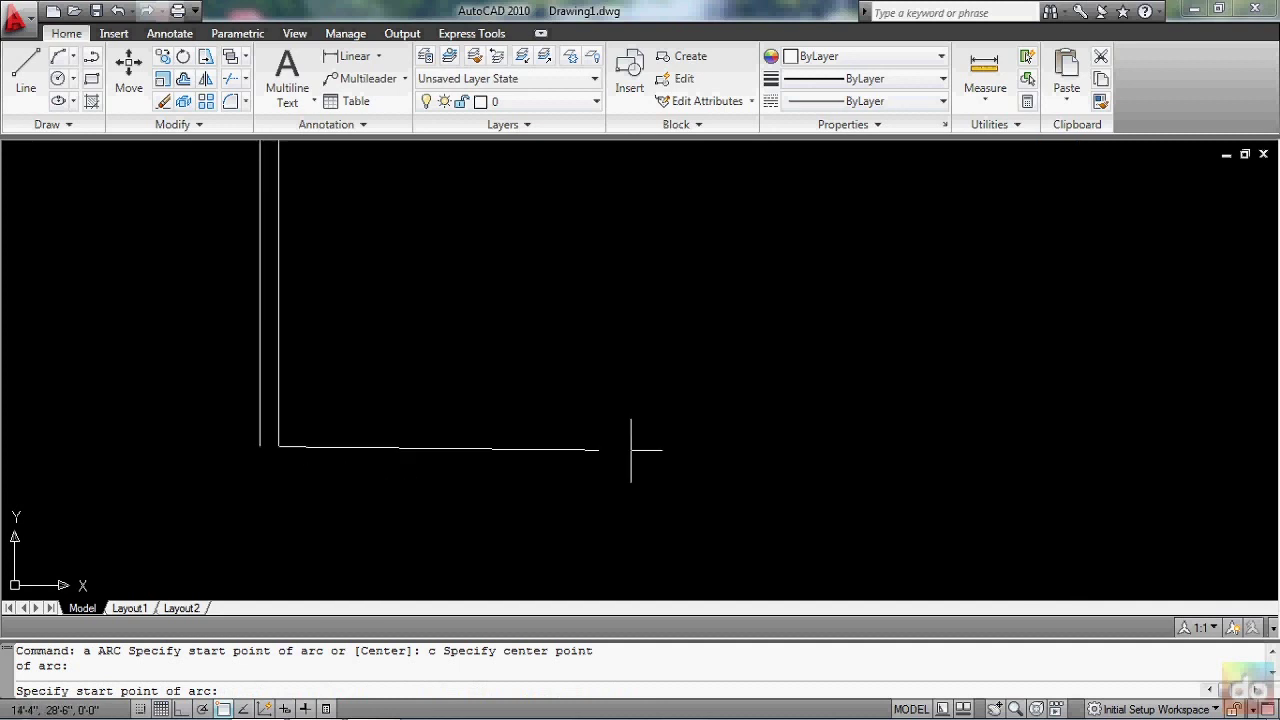
{"action": "scroll", "coordinate": [611, 482], "scroll_direction": "down", "scroll_amount": 2}
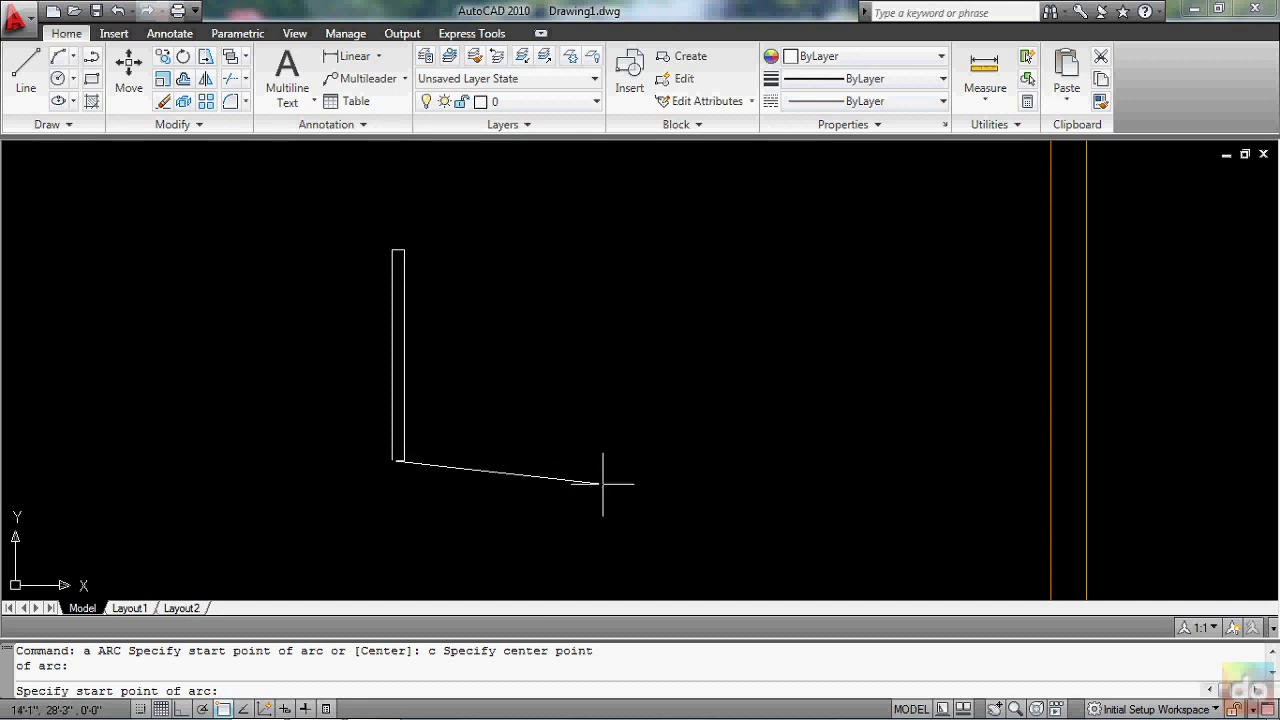
{"action": "scroll", "coordinate": [611, 494], "scroll_direction": "up", "scroll_amount": 2}
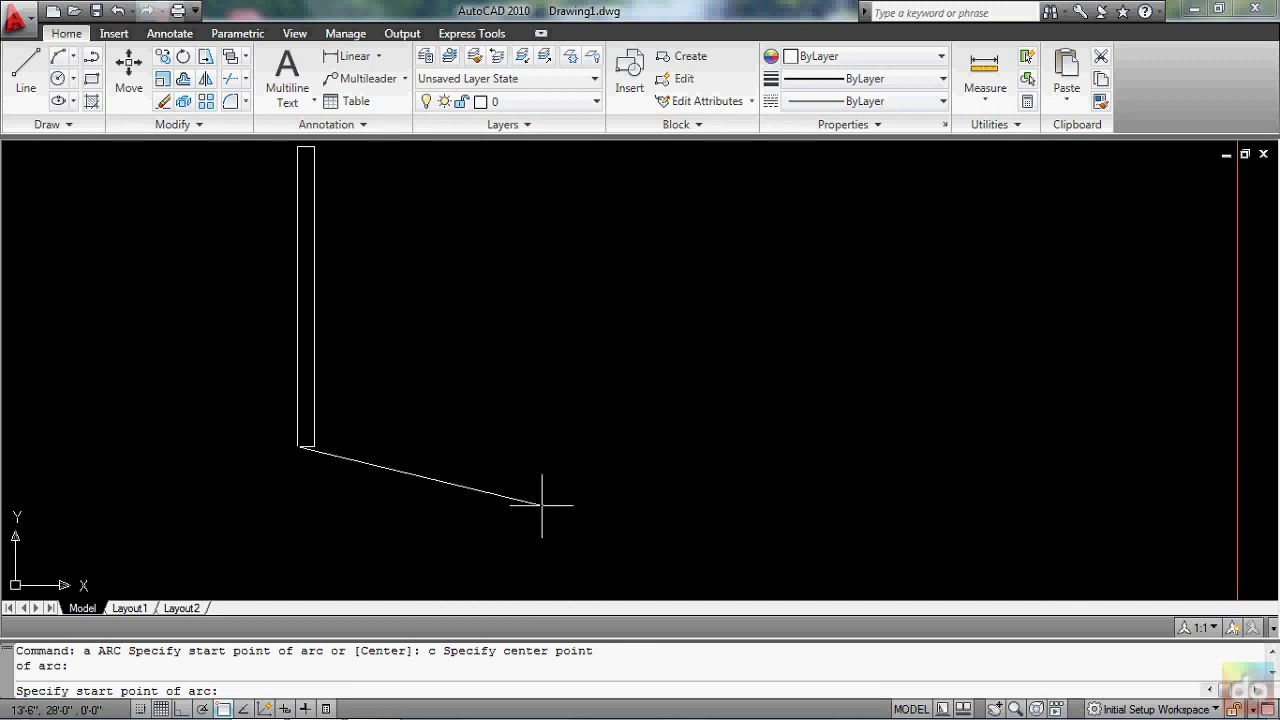
{"action": "type", "text": "@"}
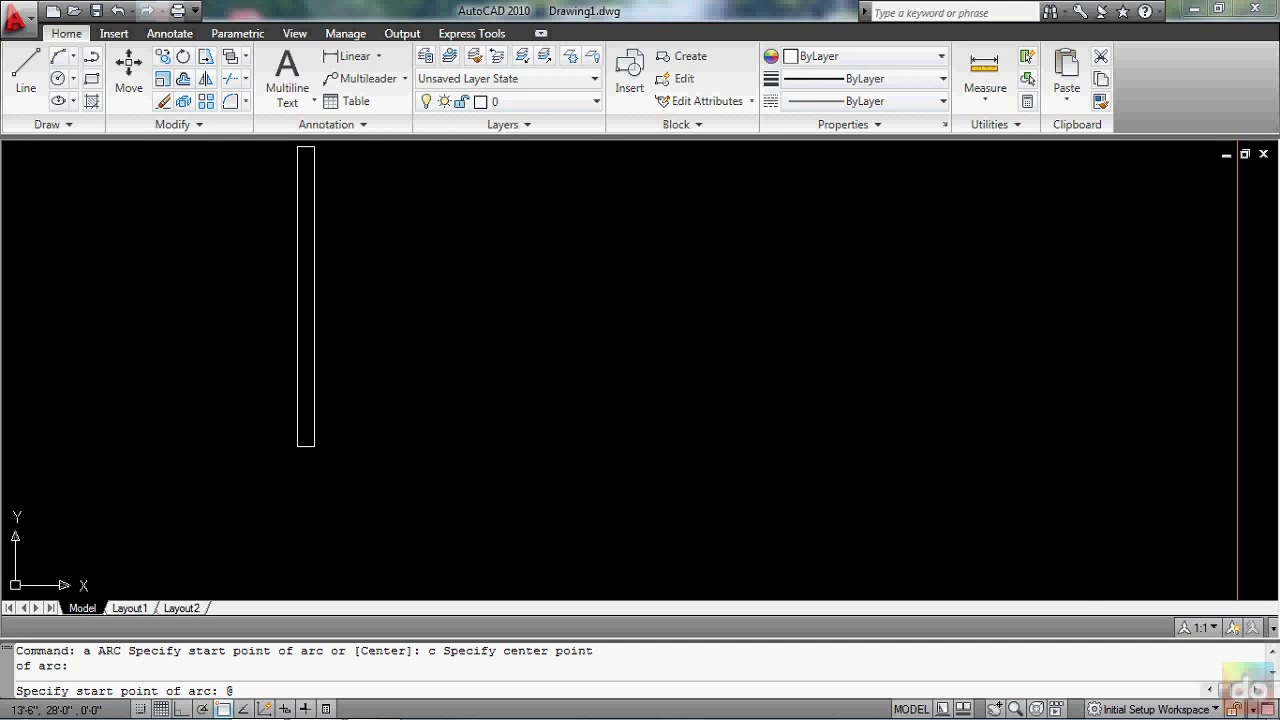
{"action": "type", "text": "3',"}
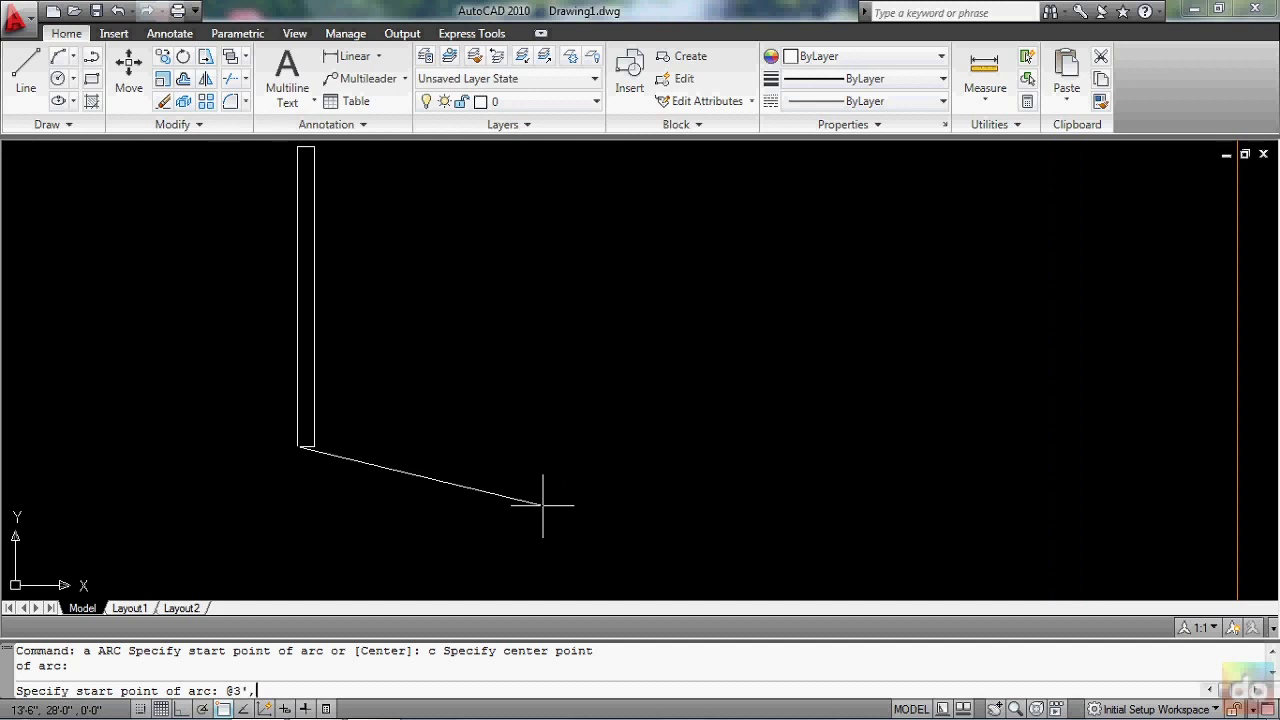
{"action": "type", "text": "0"}
{"action": "key", "text": "Return"}
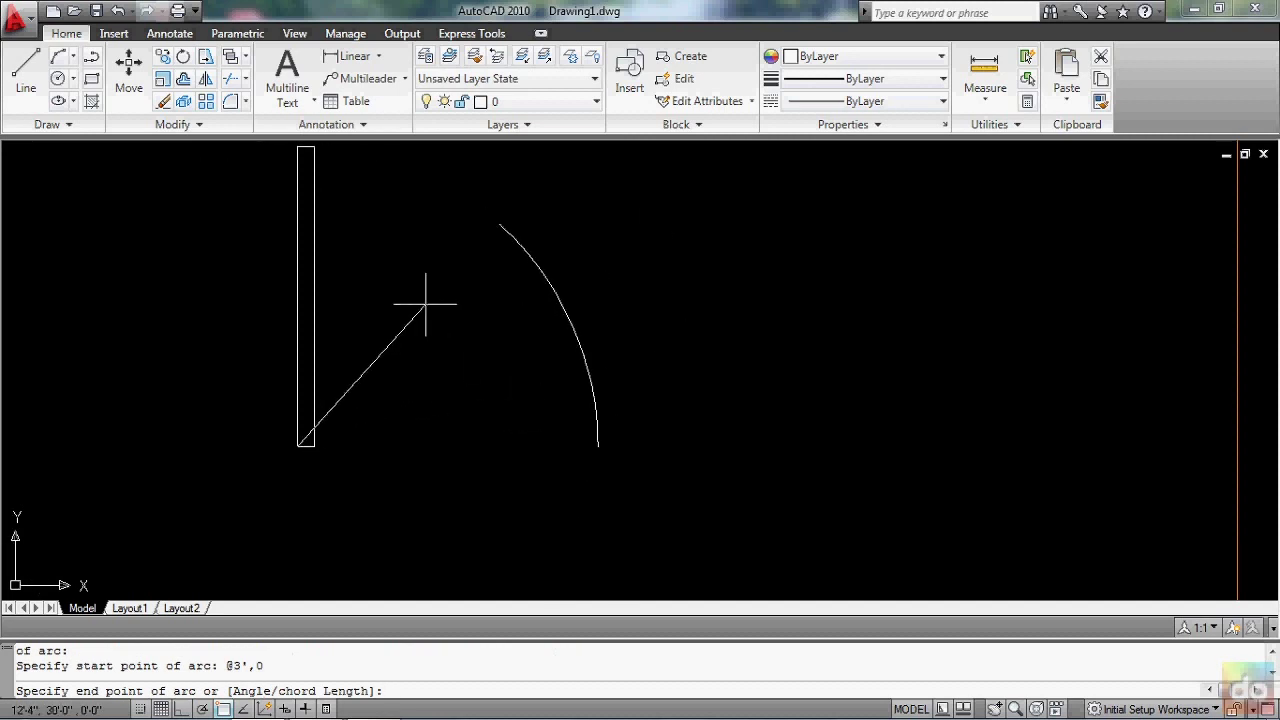
- End the swing arc at the top of the leaf and zoom out to the wall plan
{"action": "scroll", "coordinate": [500, 355], "scroll_direction": "down", "scroll_amount": 3}
{"action": "scroll", "coordinate": [434, 206], "scroll_direction": "up", "scroll_amount": 2}
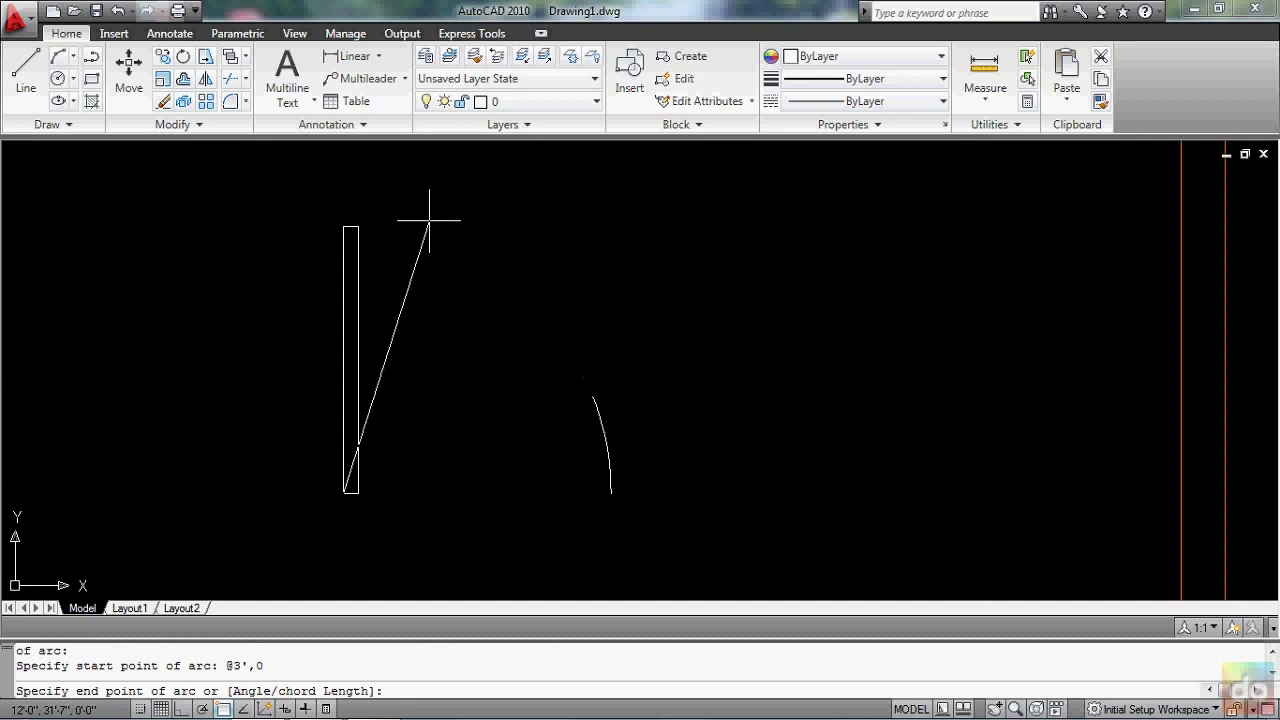
{"action": "scroll", "coordinate": [320, 206], "scroll_direction": "up", "scroll_amount": 2}
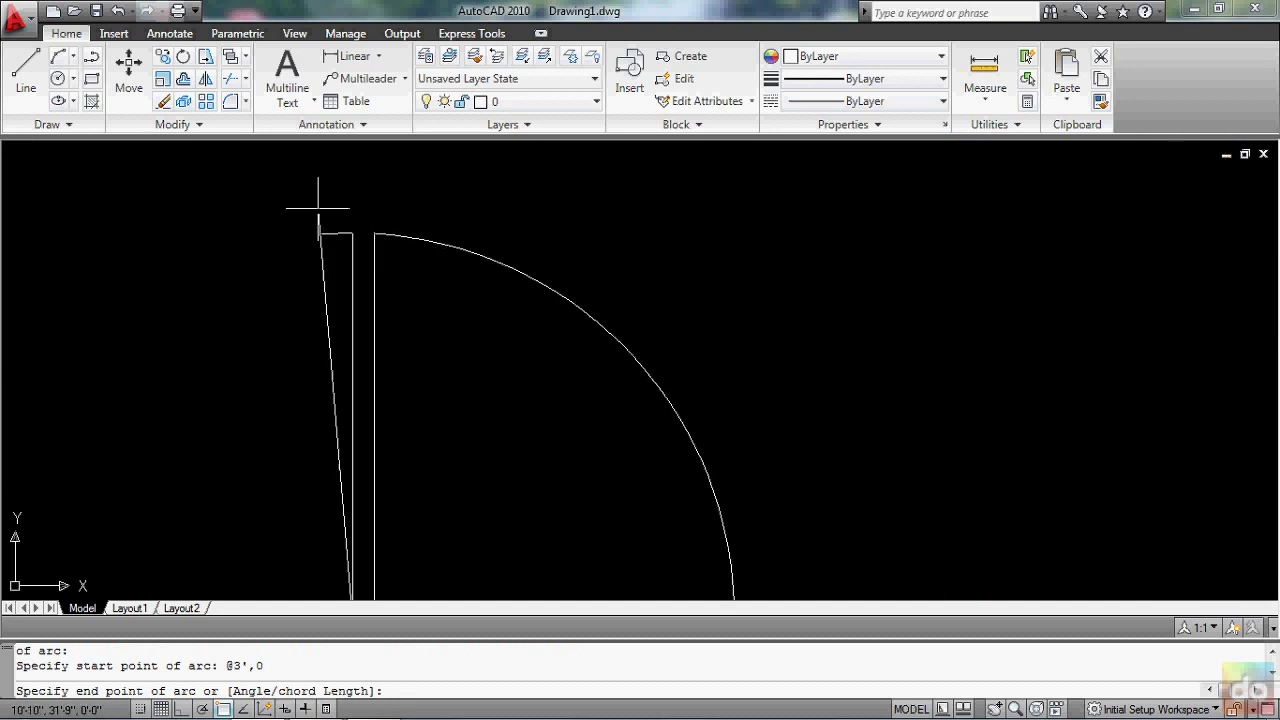
{"action": "left_click", "coordinate": [352, 233]}
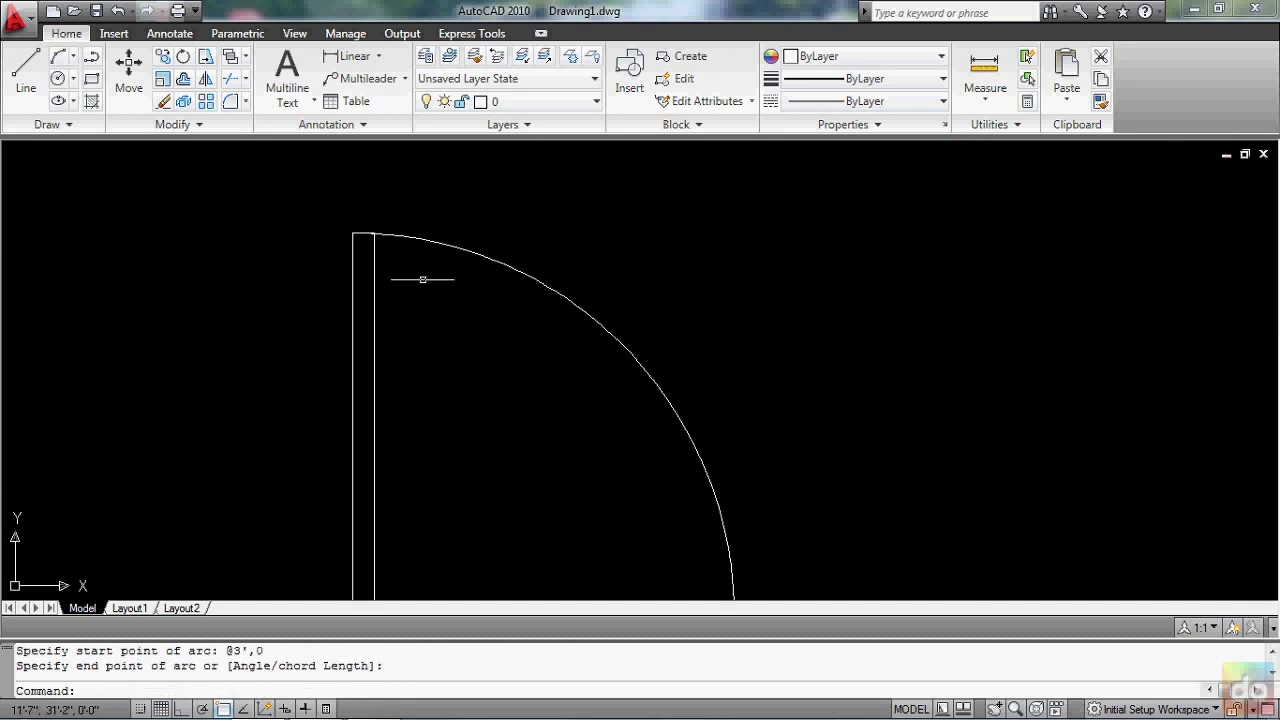
{"action": "scroll", "coordinate": [429, 277], "scroll_direction": "down", "scroll_amount": 2}
{"action": "scroll", "coordinate": [468, 346], "scroll_direction": "up", "scroll_amount": 2}
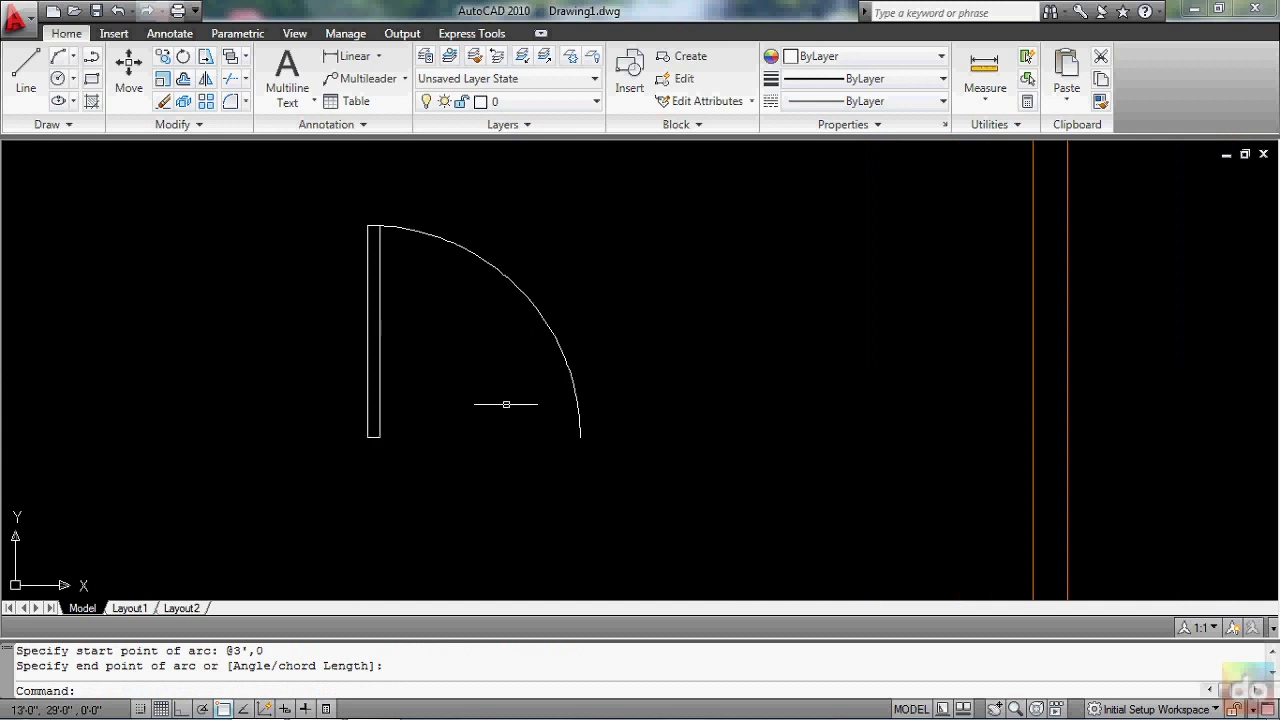
{"action": "scroll", "coordinate": [463, 423], "scroll_direction": "down", "scroll_amount": 1}
{"action": "scroll", "coordinate": [458, 430], "scroll_direction": "down", "scroll_amount": 1}
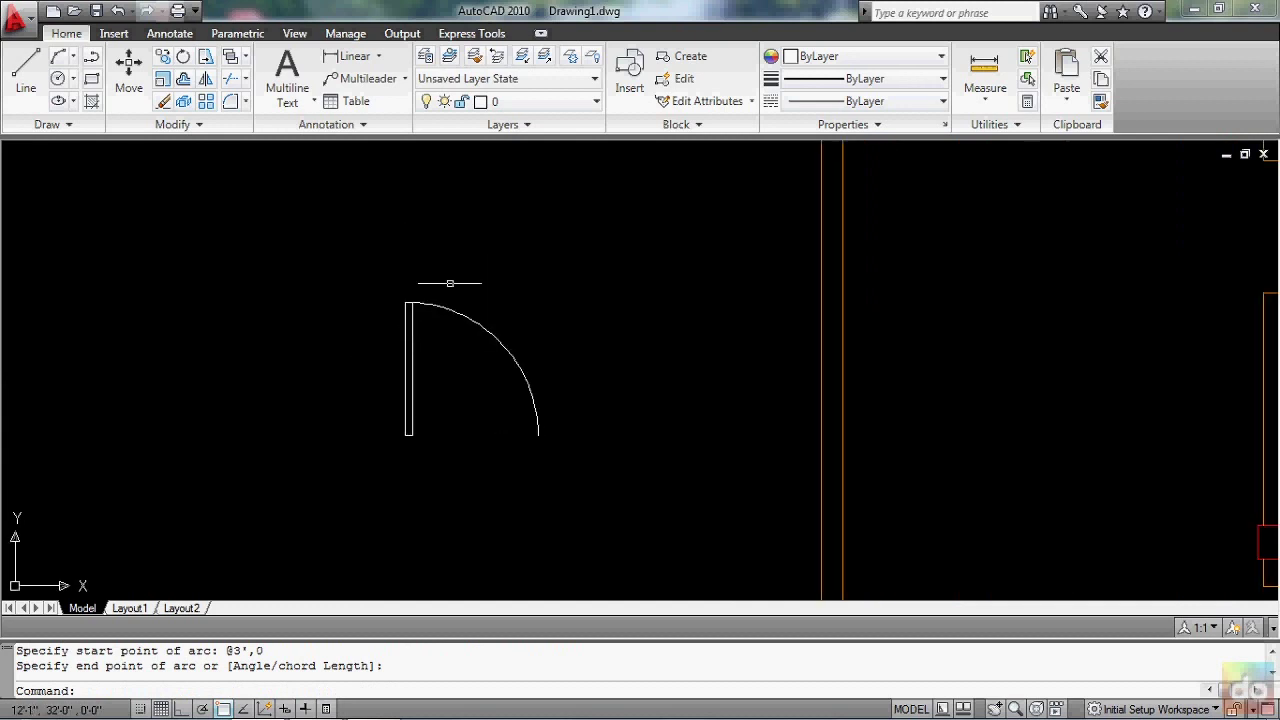
{"action": "scroll", "coordinate": [420, 340], "scroll_direction": "down", "scroll_amount": 1}
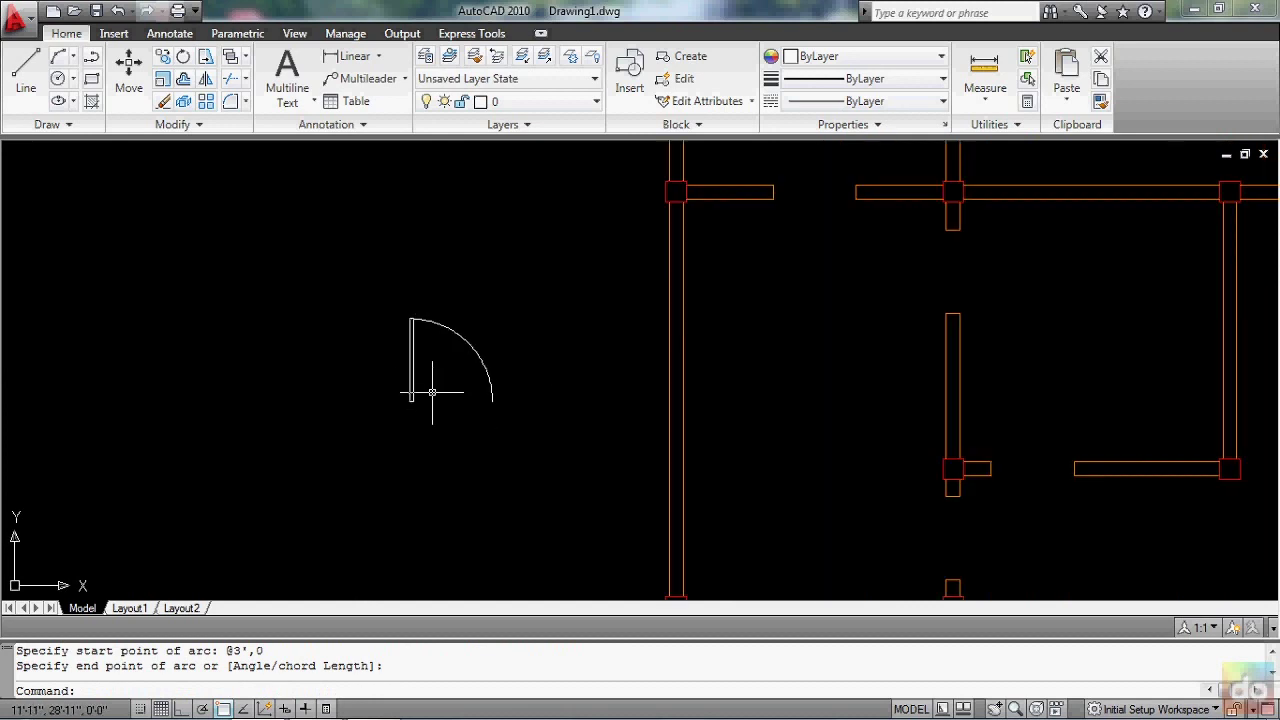
{"action": "scroll", "coordinate": [434, 392], "scroll_direction": "down", "scroll_amount": 1}
{"action": "scroll", "coordinate": [488, 370], "scroll_direction": "up", "scroll_amount": 1}
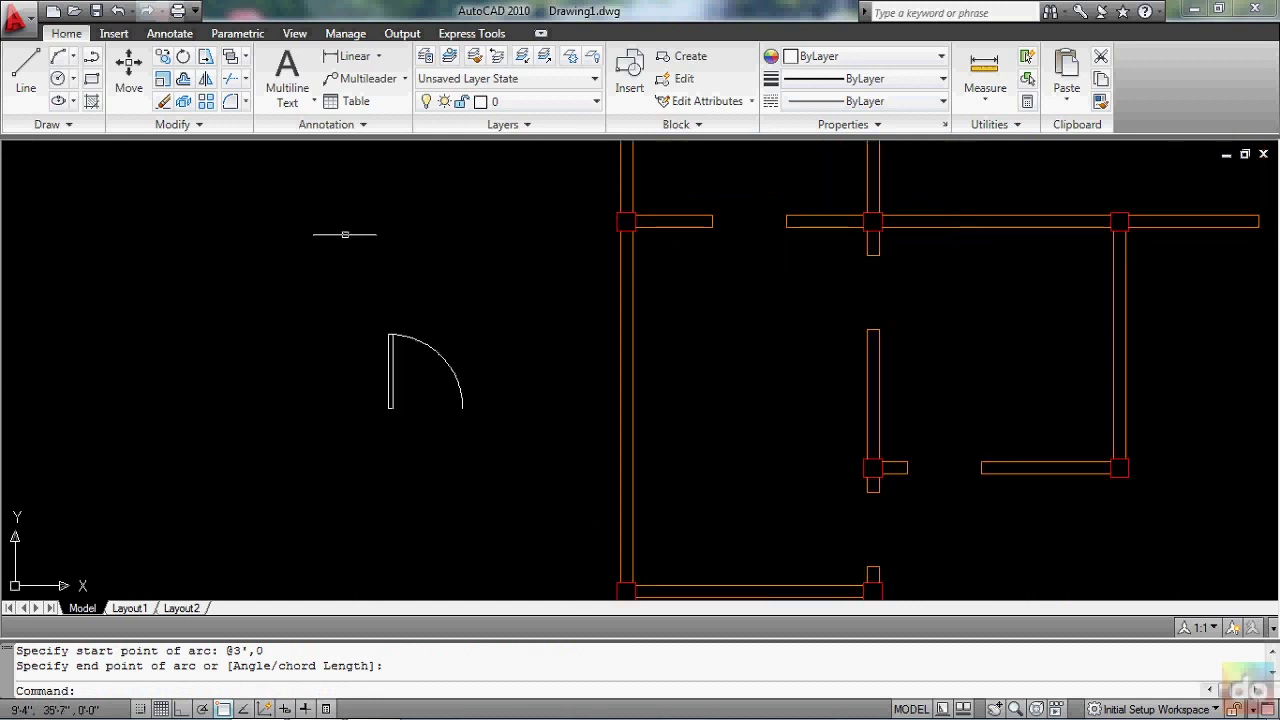
{"action": "scroll", "coordinate": [469, 400], "scroll_direction": "up", "scroll_amount": 1}
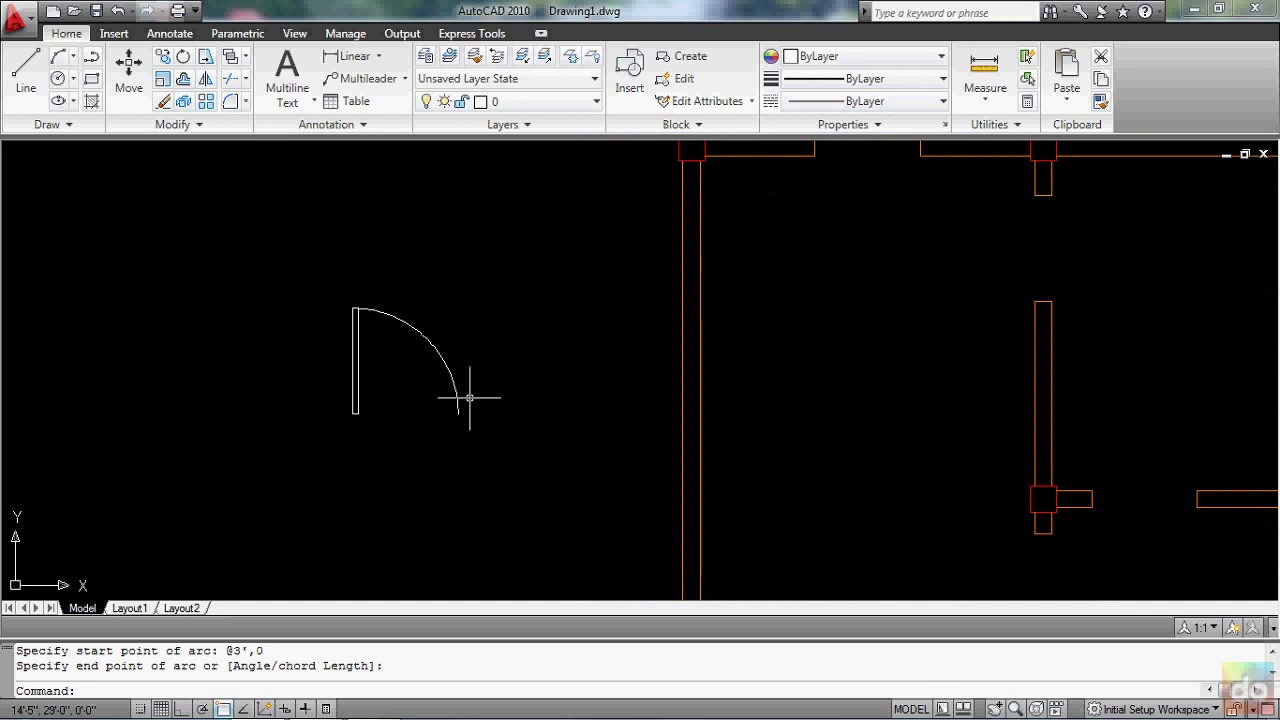
- Create block Door 3 from the leaf and arc, based at the leaf's bottom corner, deleting originals
{"action": "type", "text": "b"}
{"action": "key", "text": "Return"}
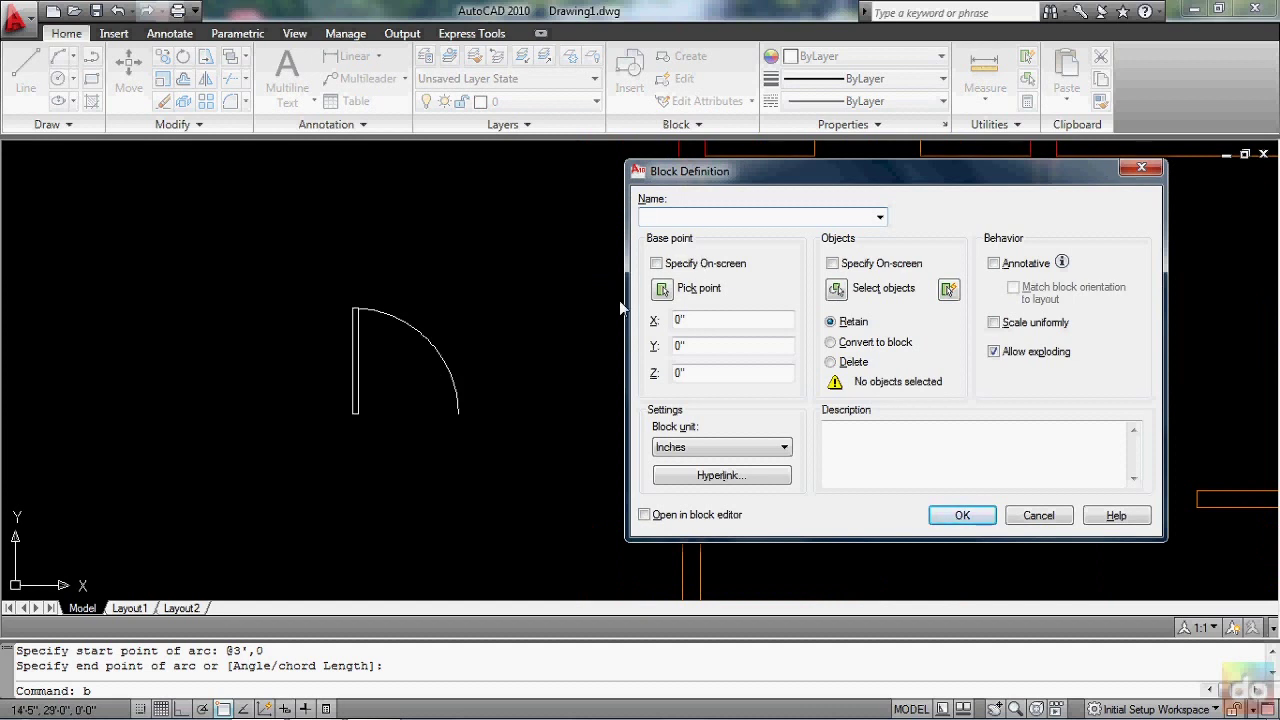
{"action": "type", "text": "Door 3"}
{"action": "left_click", "coordinate": [840, 295]}
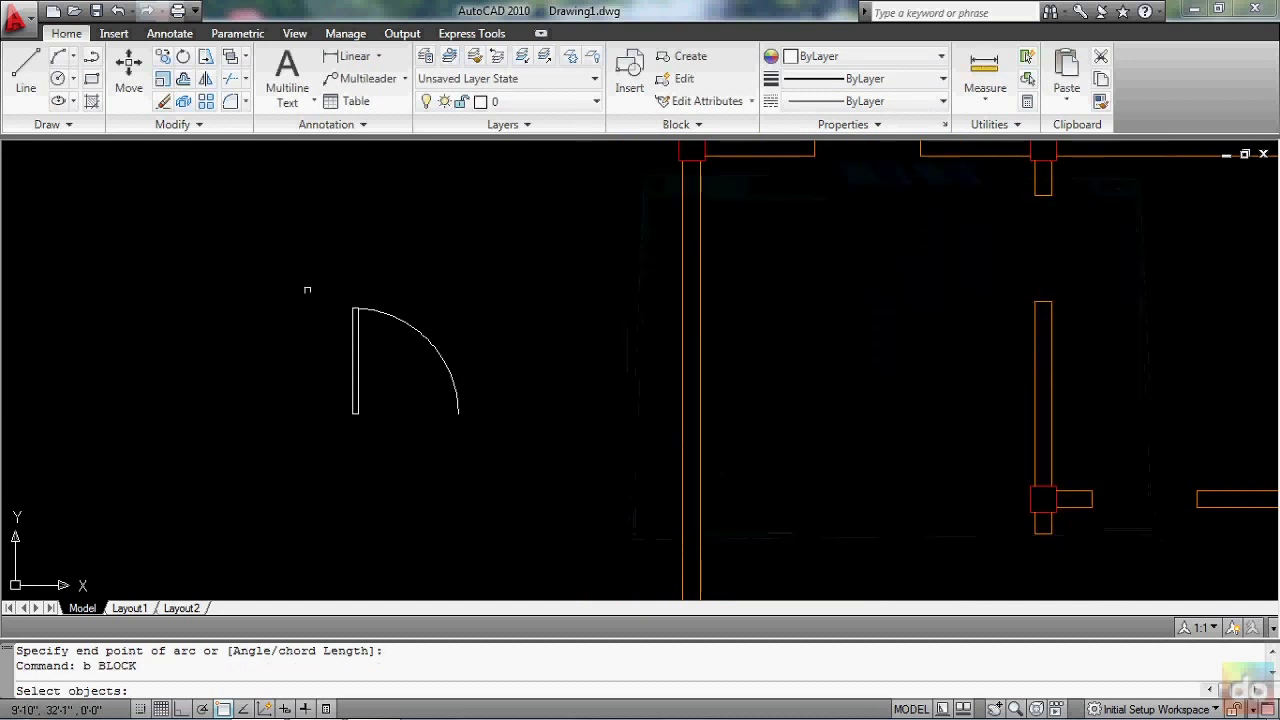
{"action": "left_click", "coordinate": [284, 267]}
{"action": "left_click", "coordinate": [513, 447]}
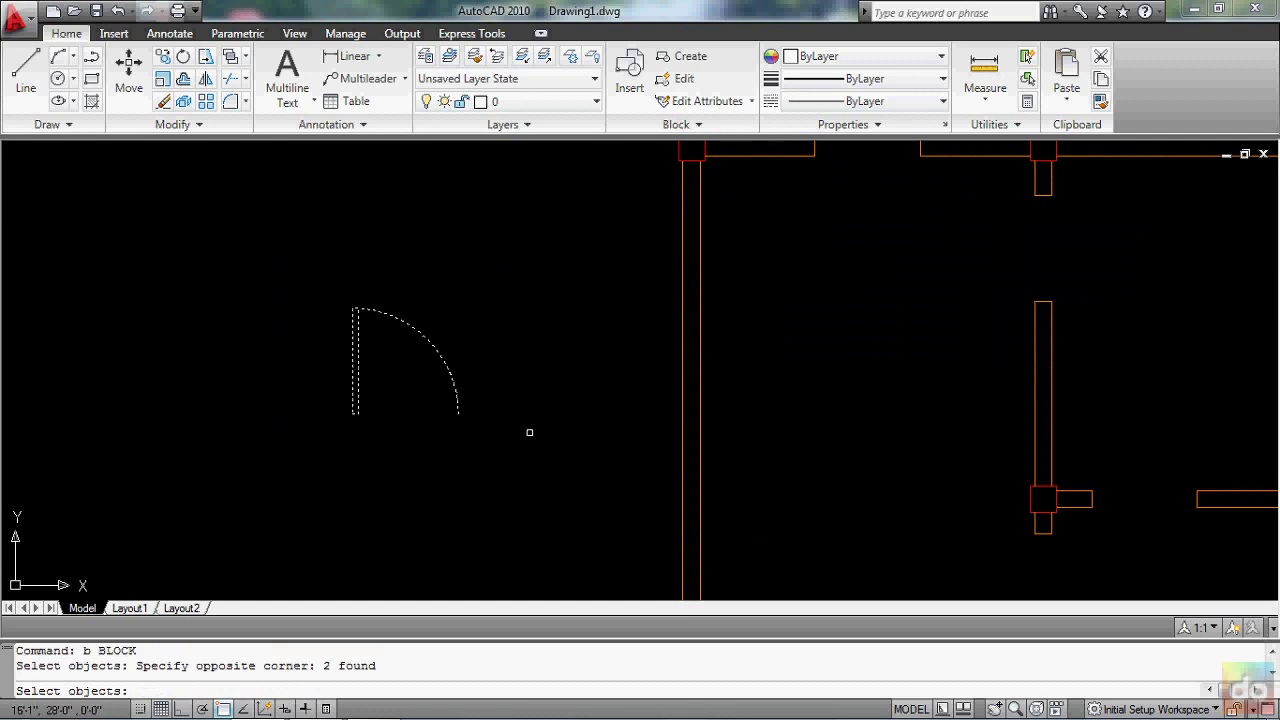
{"action": "key", "text": "Return"}
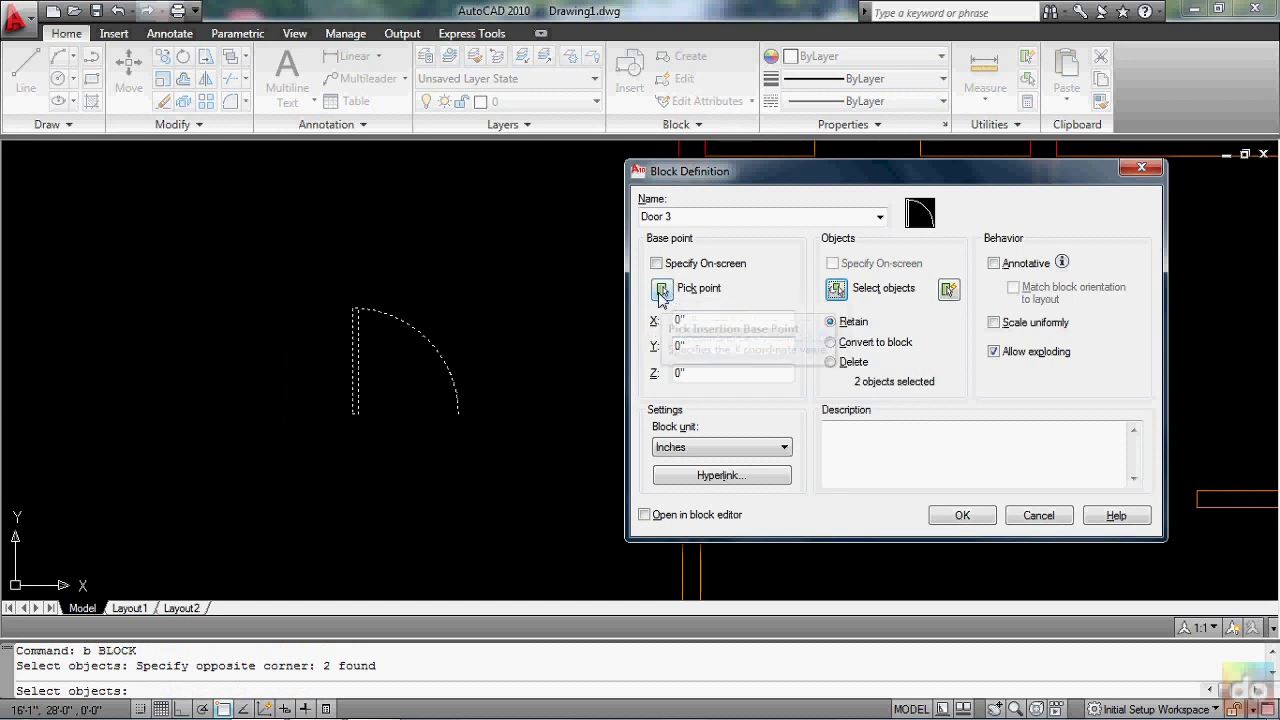
{"action": "left_click", "coordinate": [661, 292]}
{"action": "scroll", "coordinate": [319, 448], "scroll_direction": "up", "scroll_amount": 3}
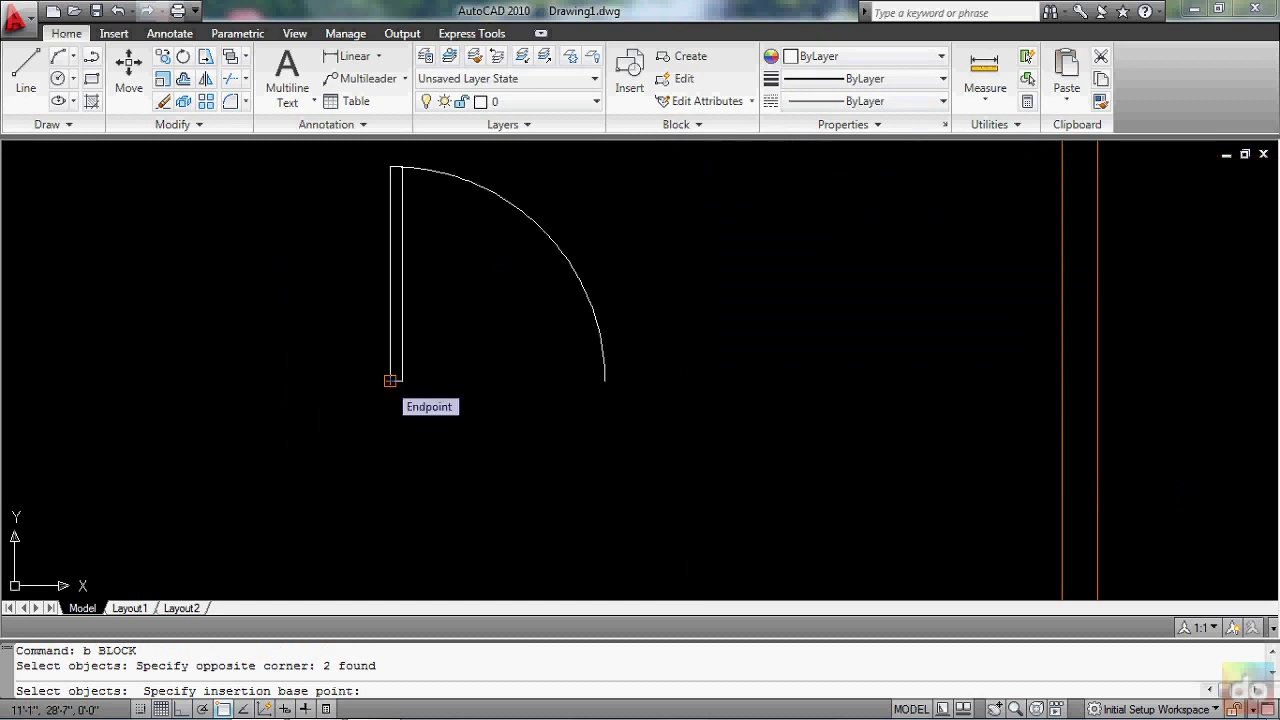
{"action": "left_click", "coordinate": [390, 381]}
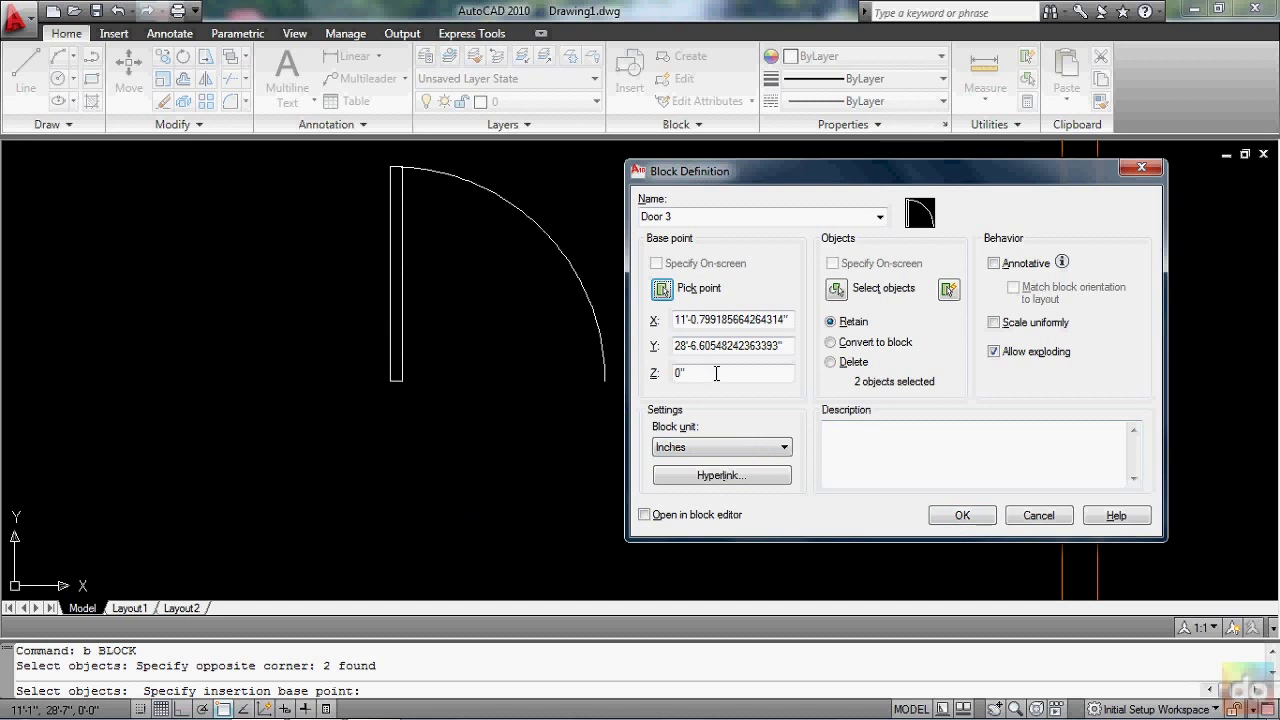
{"action": "left_click", "coordinate": [831, 364]}
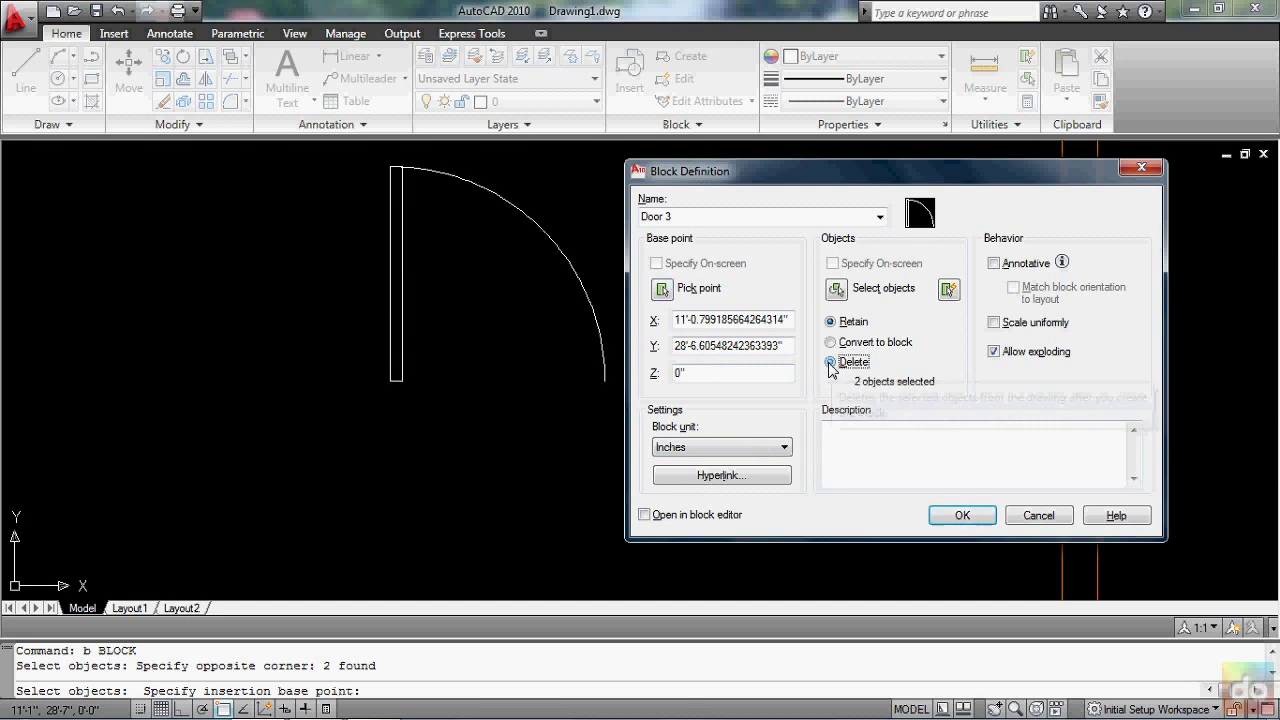
{"action": "left_click", "coordinate": [960, 515]}
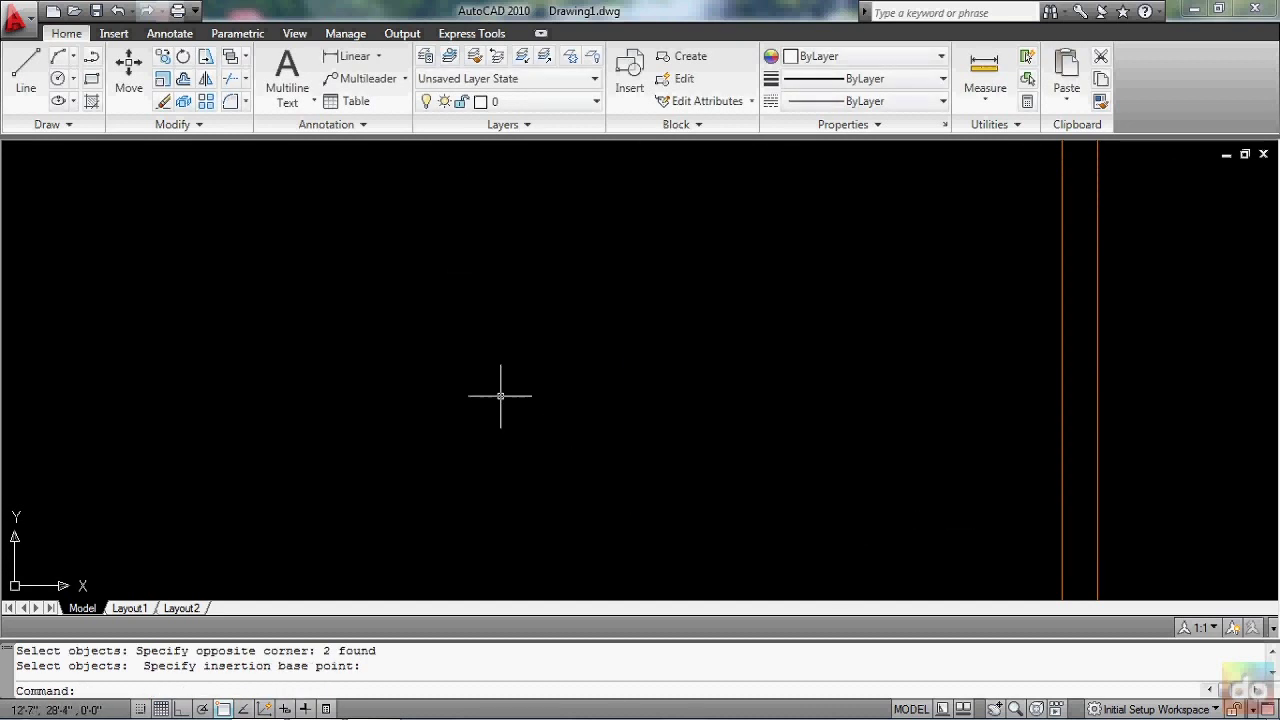
- Zoom out to the full plan and make DOOR the current layer
{"action": "scroll", "coordinate": [502, 390], "scroll_direction": "down", "scroll_amount": 4}
{"action": "scroll", "coordinate": [502, 390], "scroll_direction": "down", "scroll_amount": 3}
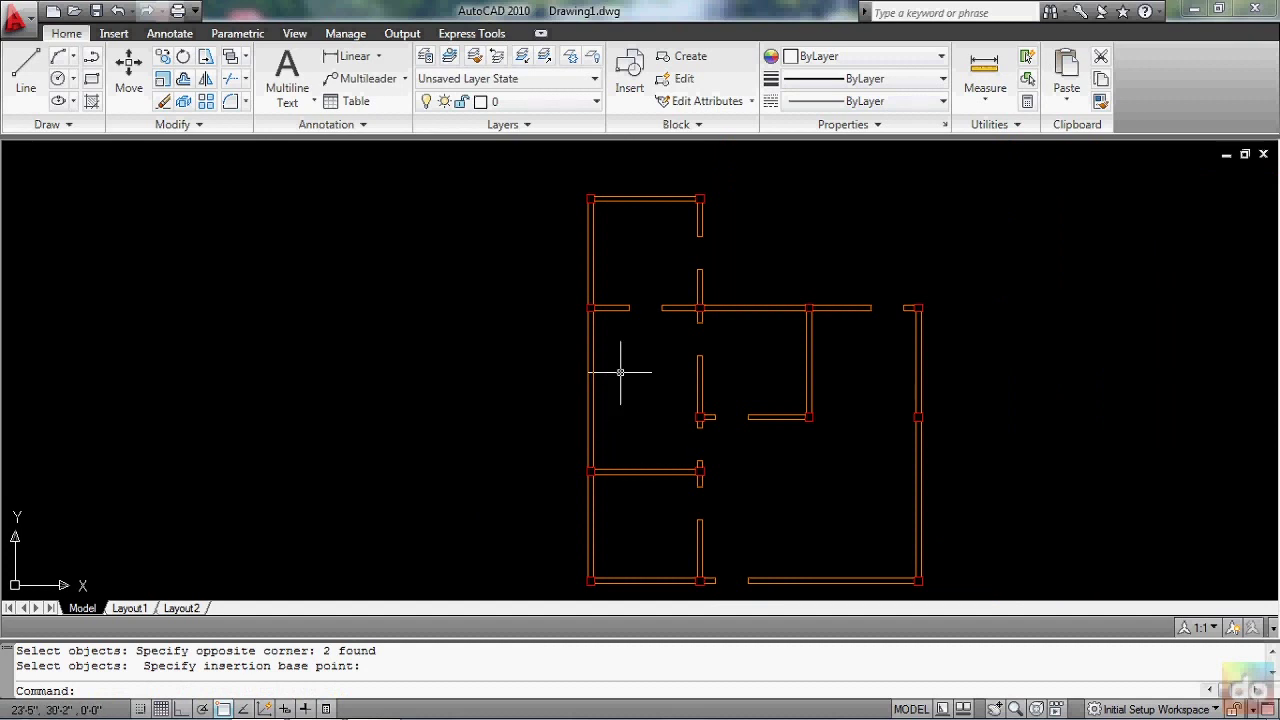
{"action": "left_click", "coordinate": [580, 106]}
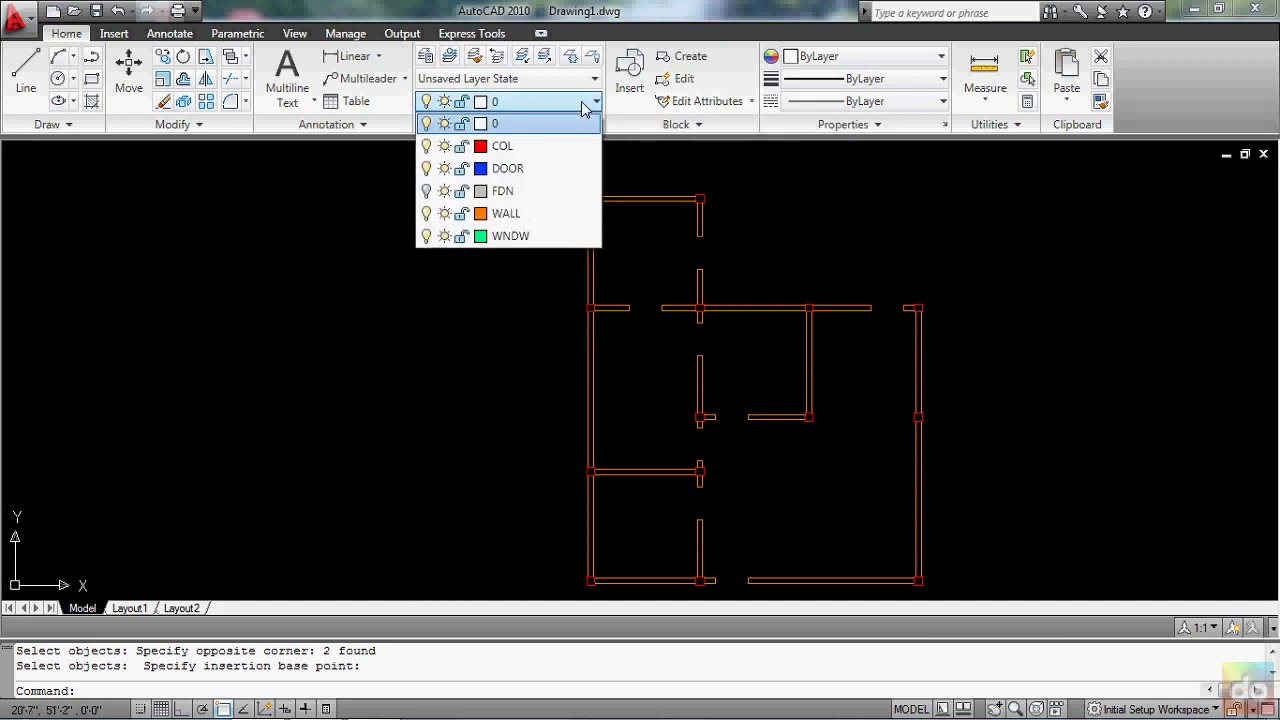
{"action": "left_click", "coordinate": [522, 168]}
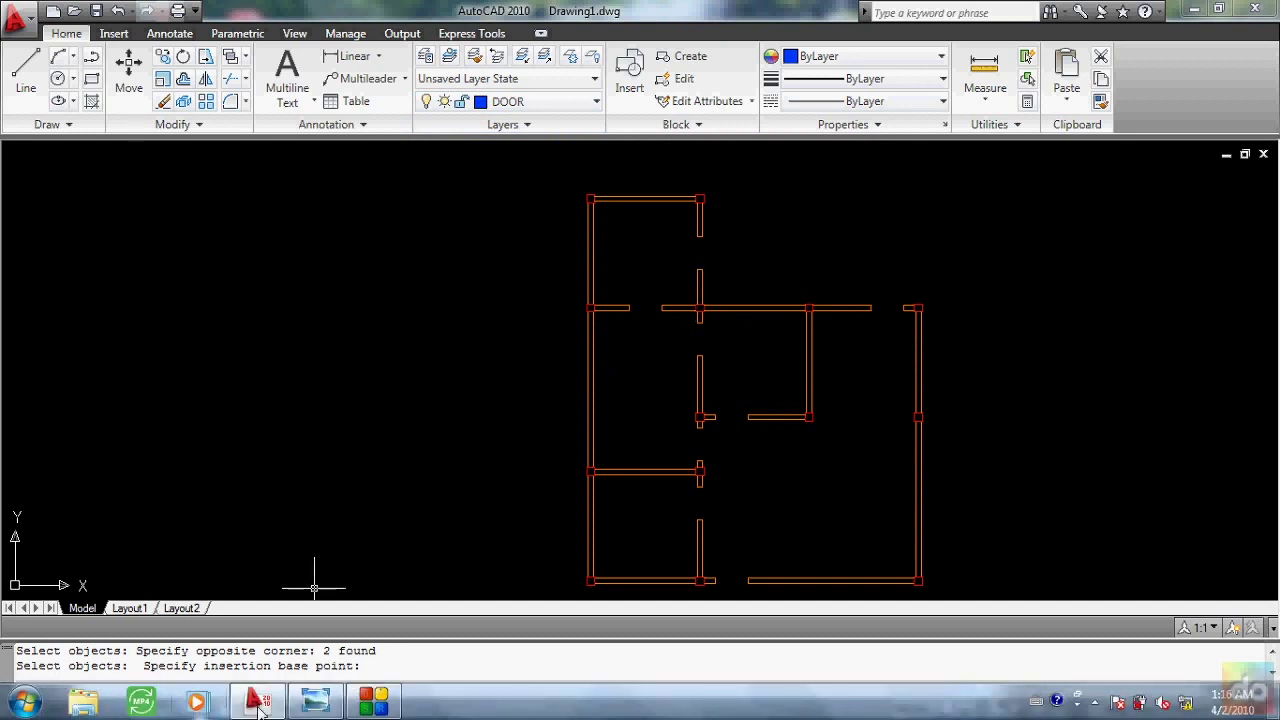
{"action": "left_click", "coordinate": [312, 704]}
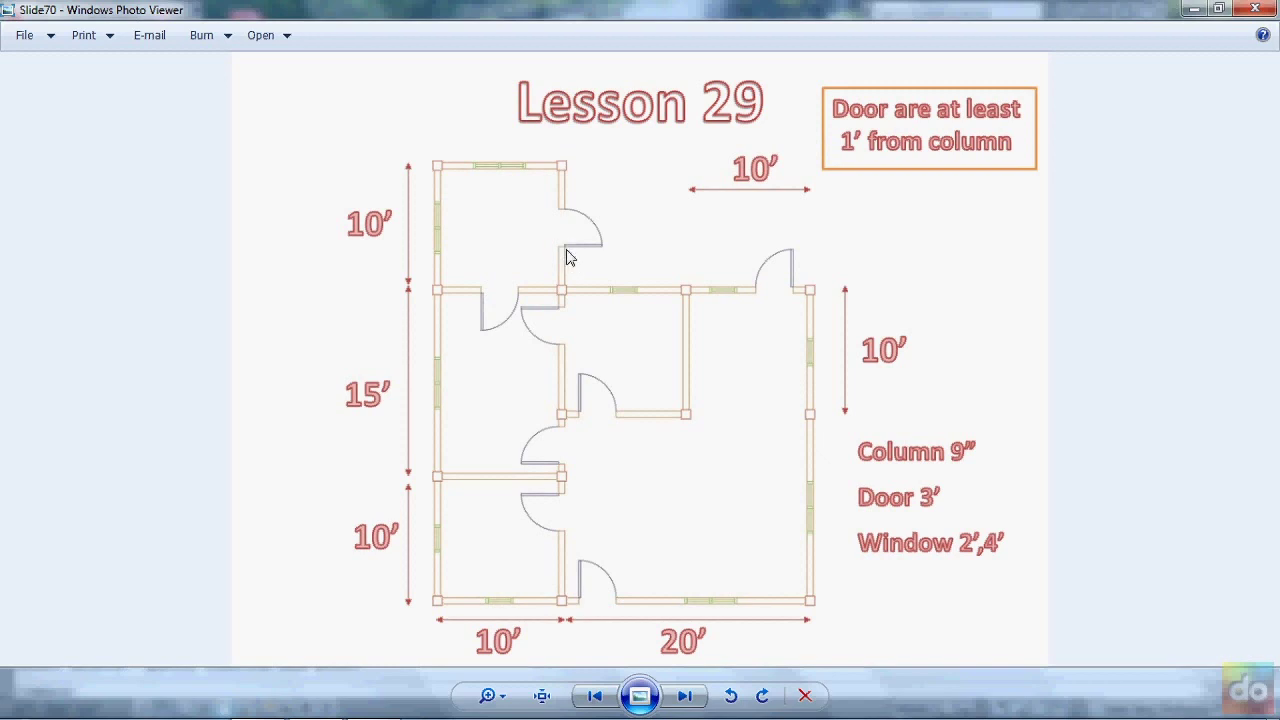
- Zoom to the wall opening and start inserting the Door 3 block with INSERT
{"action": "left_click", "coordinate": [270, 702]}
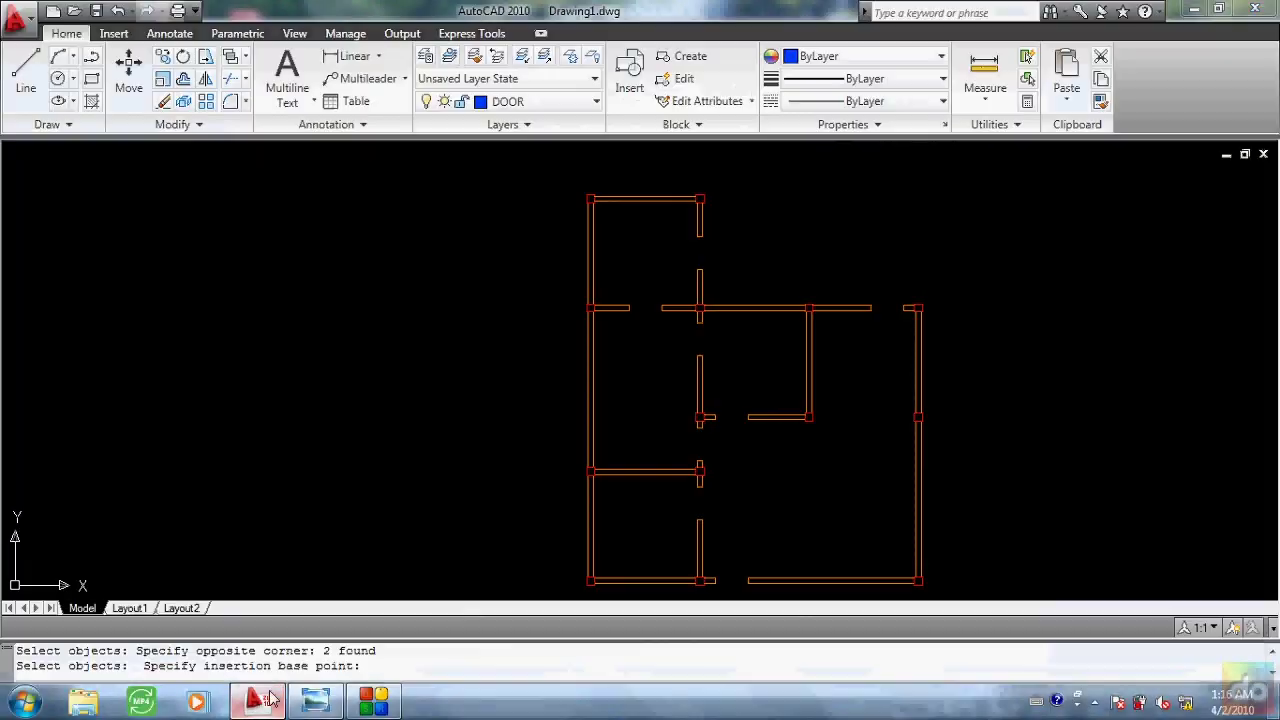
{"action": "scroll", "coordinate": [708, 243], "scroll_direction": "up", "scroll_amount": 6}
{"action": "scroll", "coordinate": [700, 266], "scroll_direction": "up", "scroll_amount": 3}
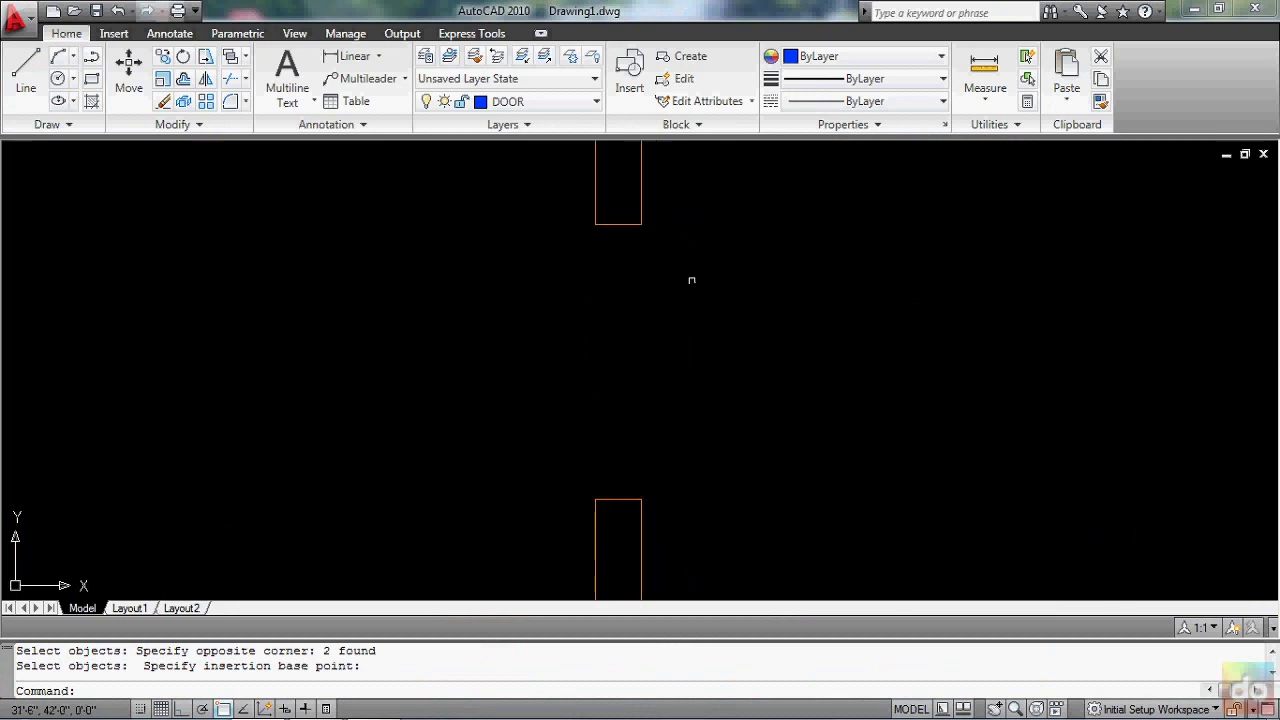
{"action": "scroll", "coordinate": [691, 277], "scroll_direction": "down", "scroll_amount": 1}
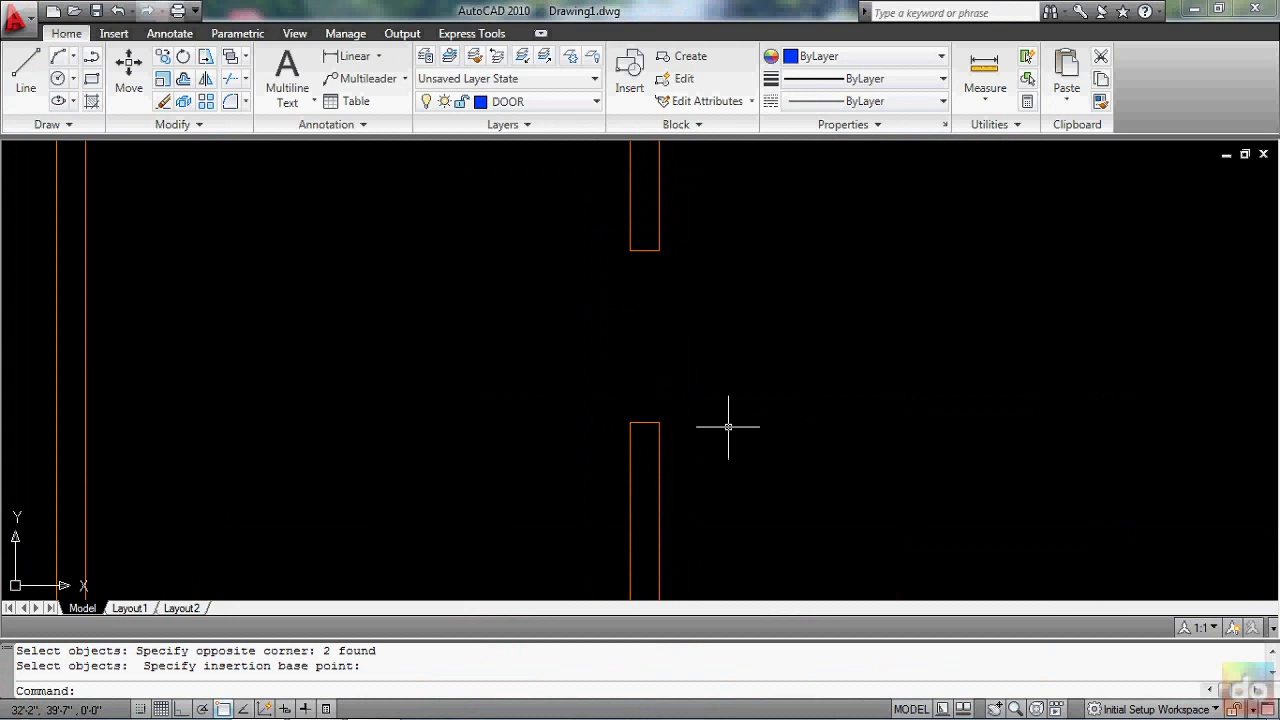
{"action": "type", "text": "i"}
{"action": "key", "text": "Return"}
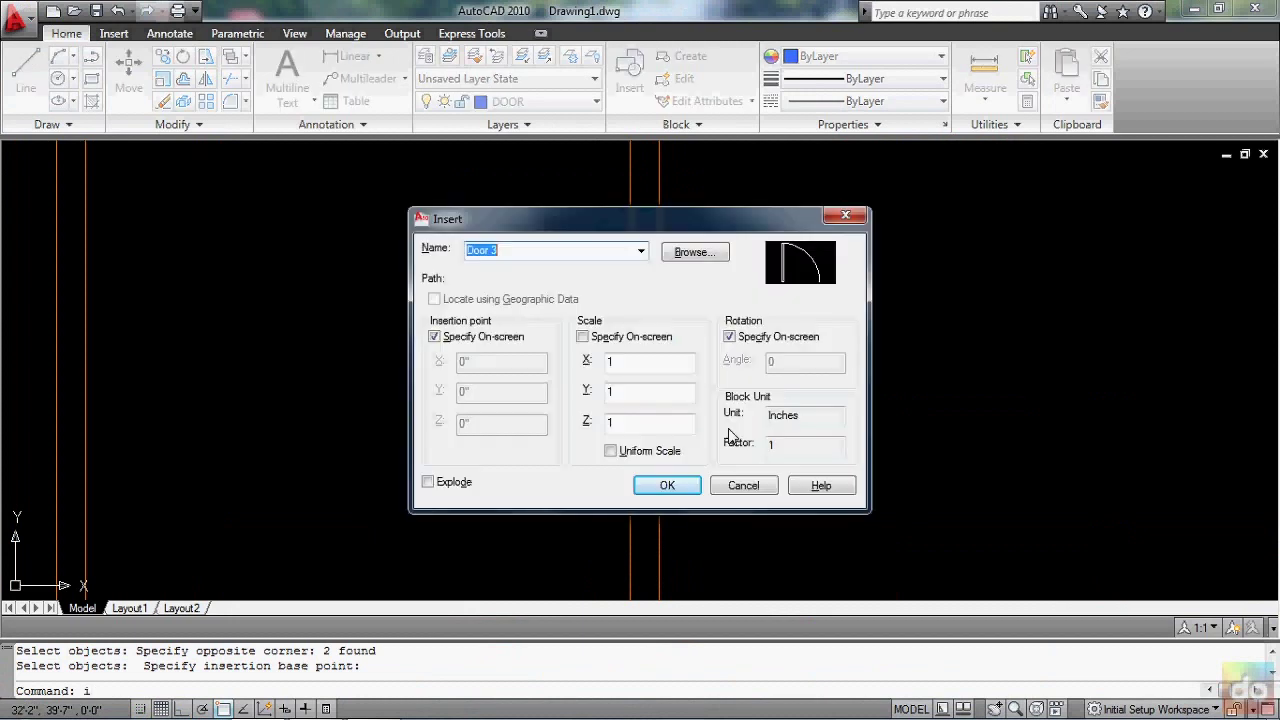
{"action": "left_click", "coordinate": [641, 251]}
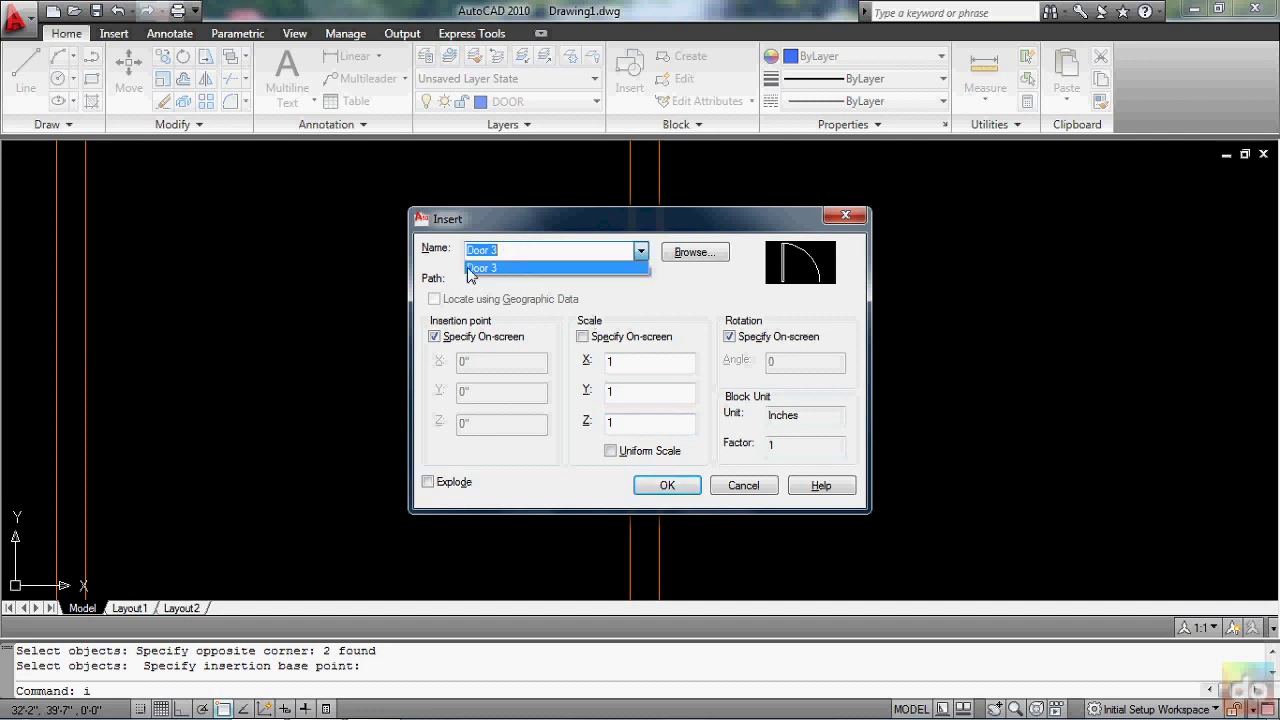
{"action": "left_click", "coordinate": [559, 270]}
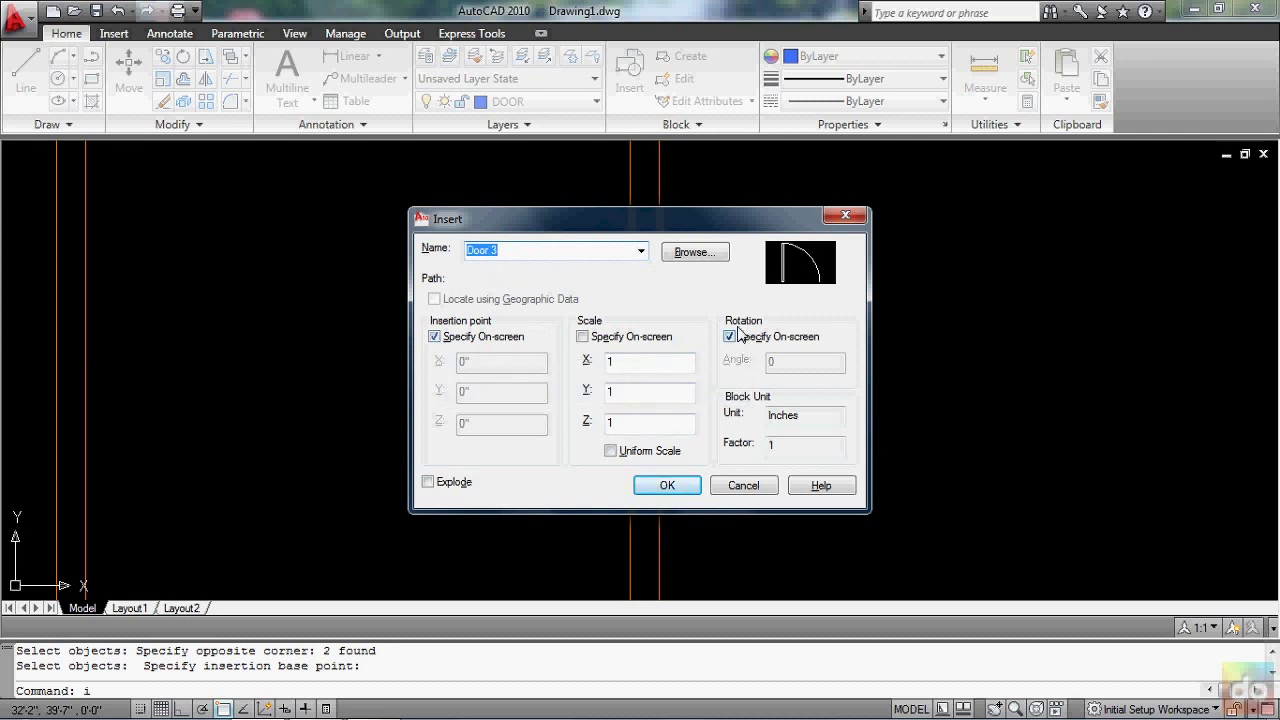
{"action": "left_click", "coordinate": [667, 485]}
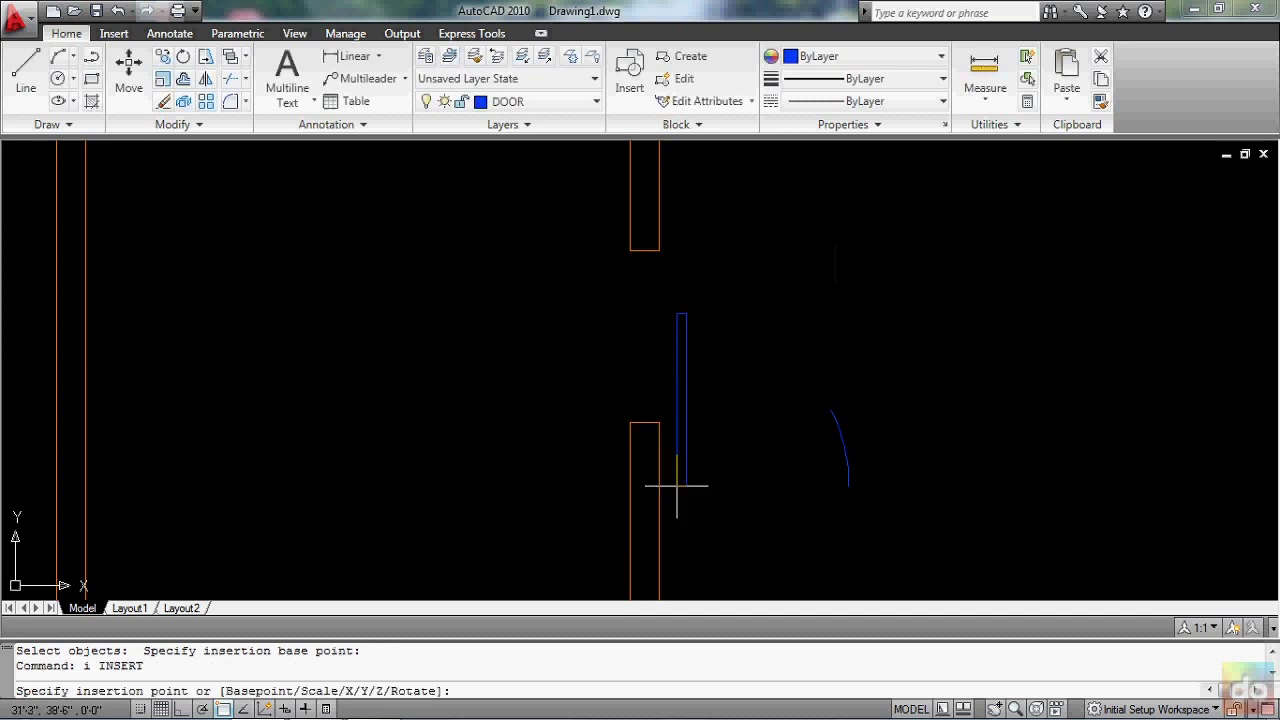
- Anchor Door 3 at the lower wall end with Ortho constraining its rotation
{"action": "left_click", "coordinate": [659, 422]}
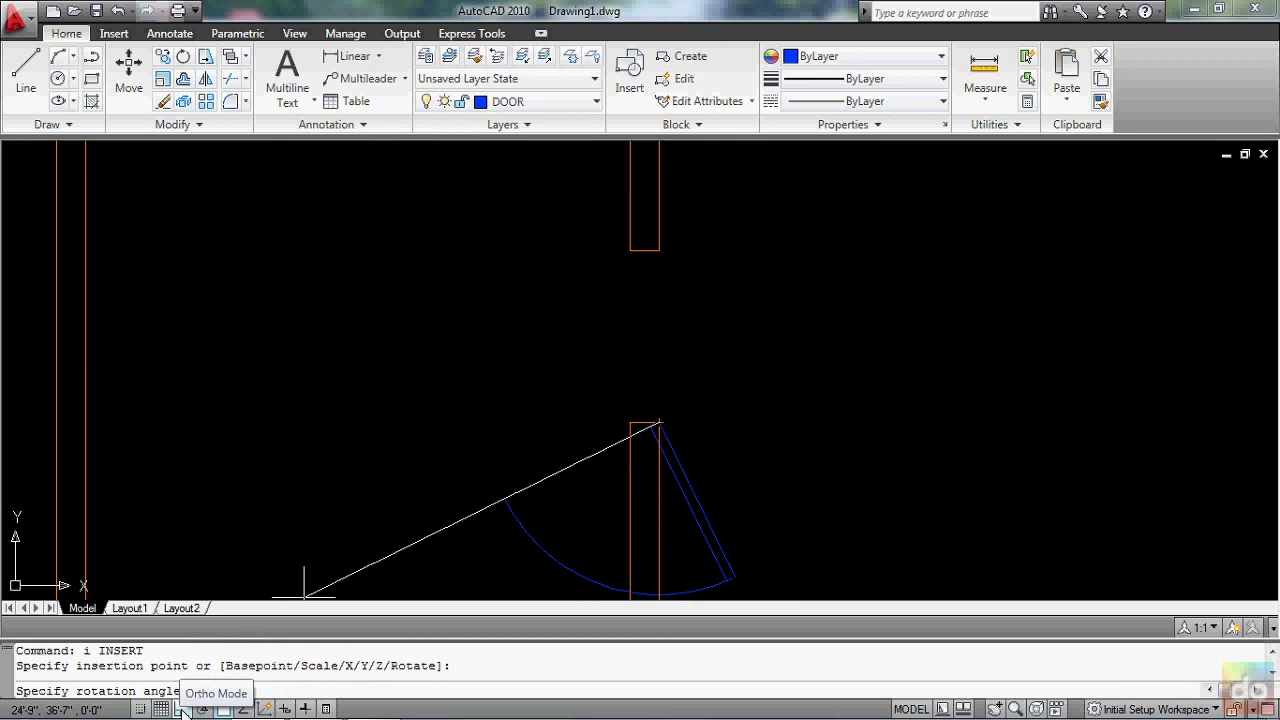
{"action": "left_click", "coordinate": [182, 709]}
{"action": "scroll", "coordinate": [686, 366], "scroll_direction": "down", "scroll_amount": 5}
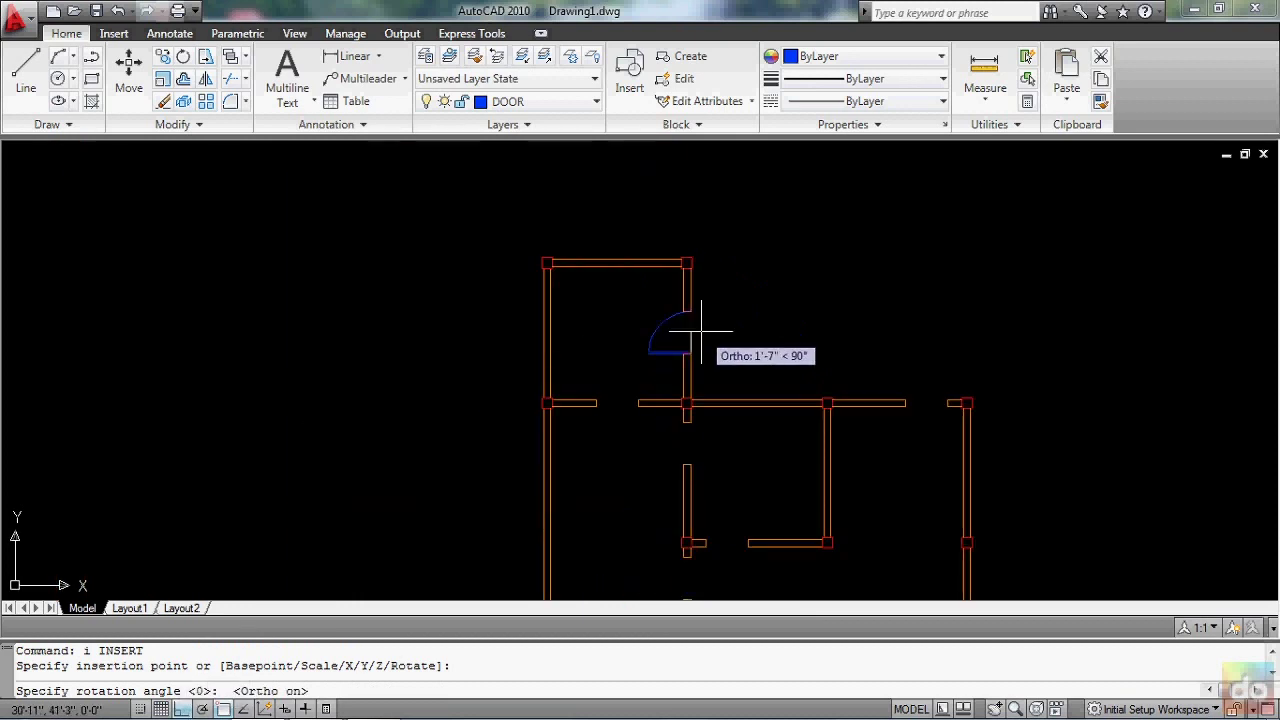
{"action": "scroll", "coordinate": [700, 370], "scroll_direction": "up", "scroll_amount": 3}
{"action": "scroll", "coordinate": [700, 383], "scroll_direction": "up", "scroll_amount": 3}
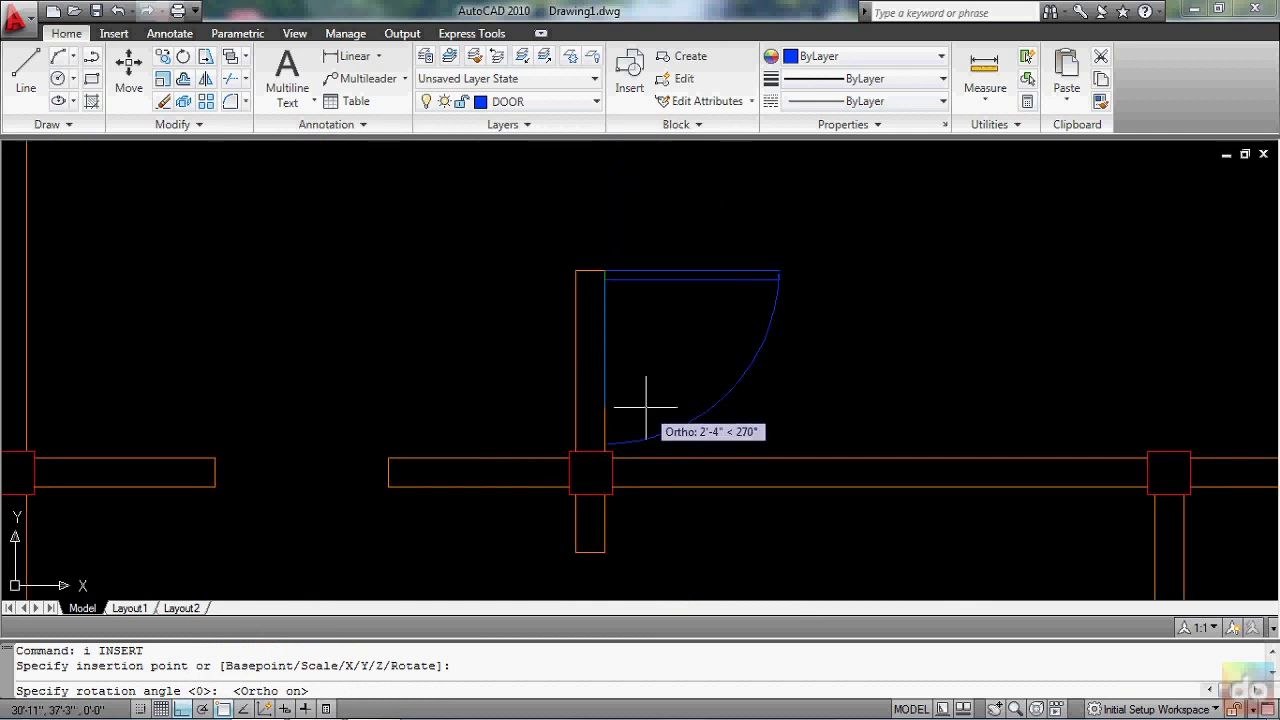
{"action": "scroll", "coordinate": [646, 407], "scroll_direction": "down", "scroll_amount": 2}
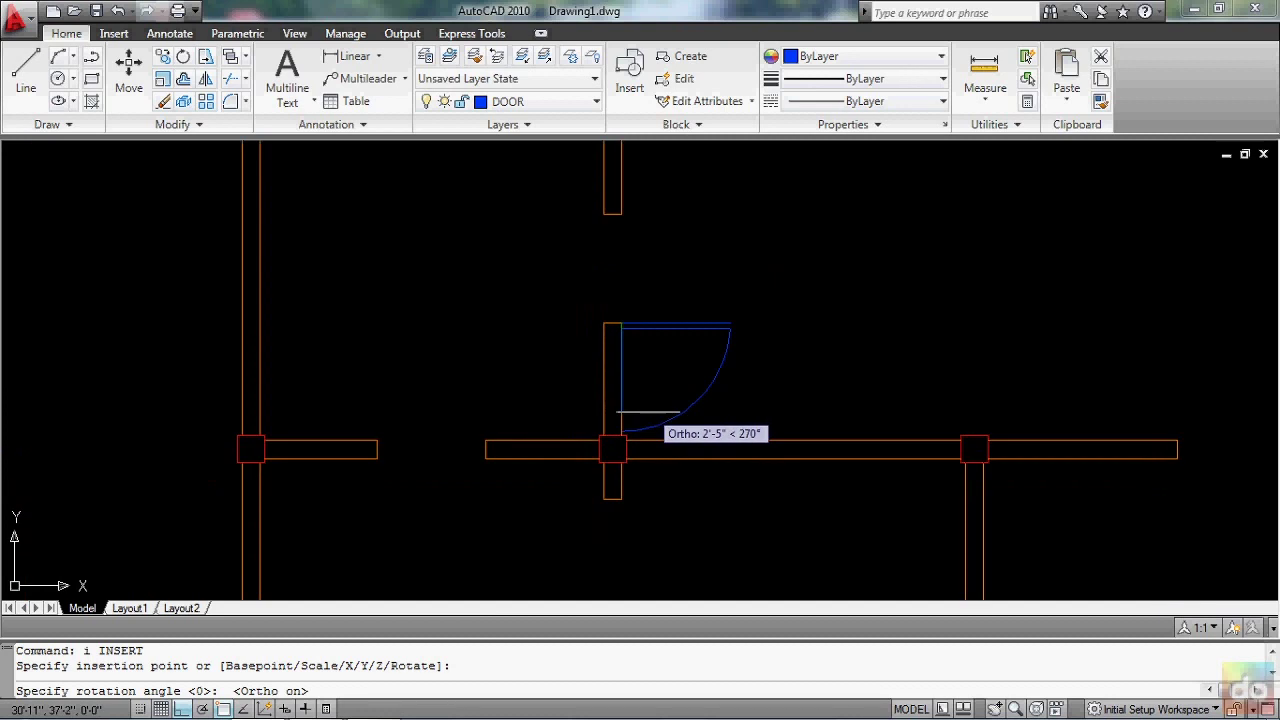
{"action": "scroll", "coordinate": [650, 400], "scroll_direction": "down", "scroll_amount": 2}
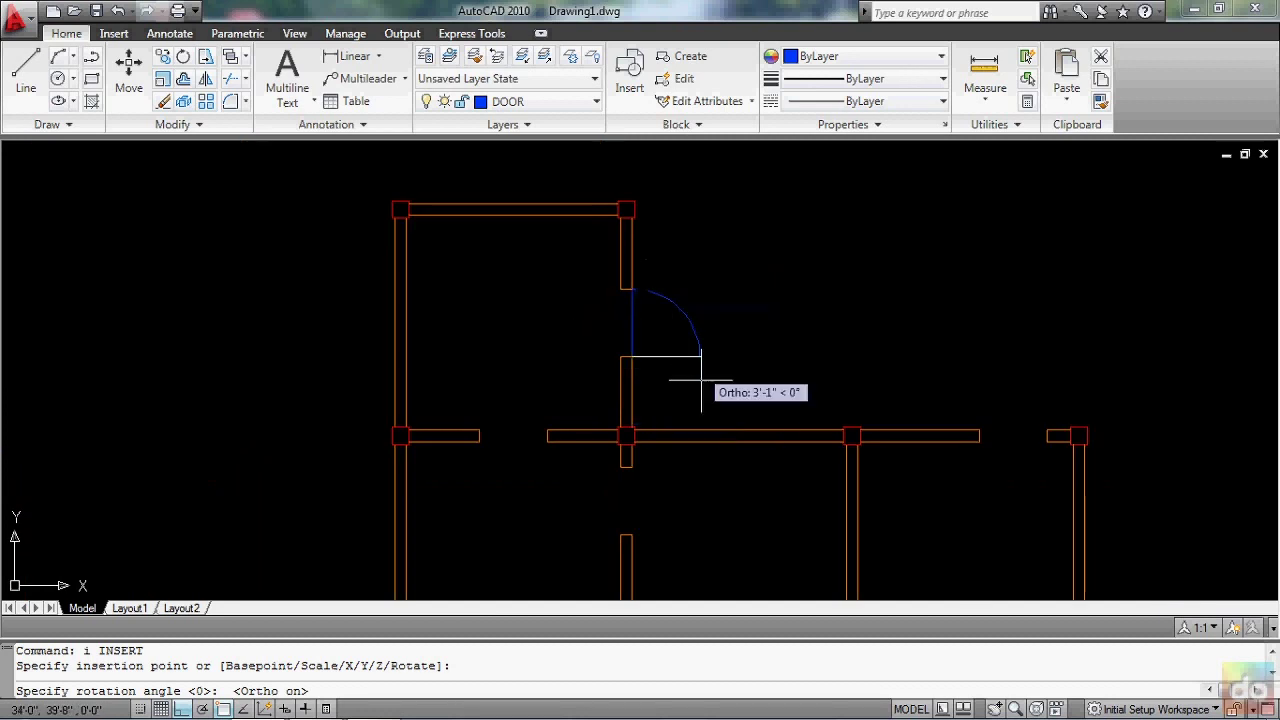
{"action": "scroll", "coordinate": [687, 398], "scroll_direction": "down", "scroll_amount": 2}
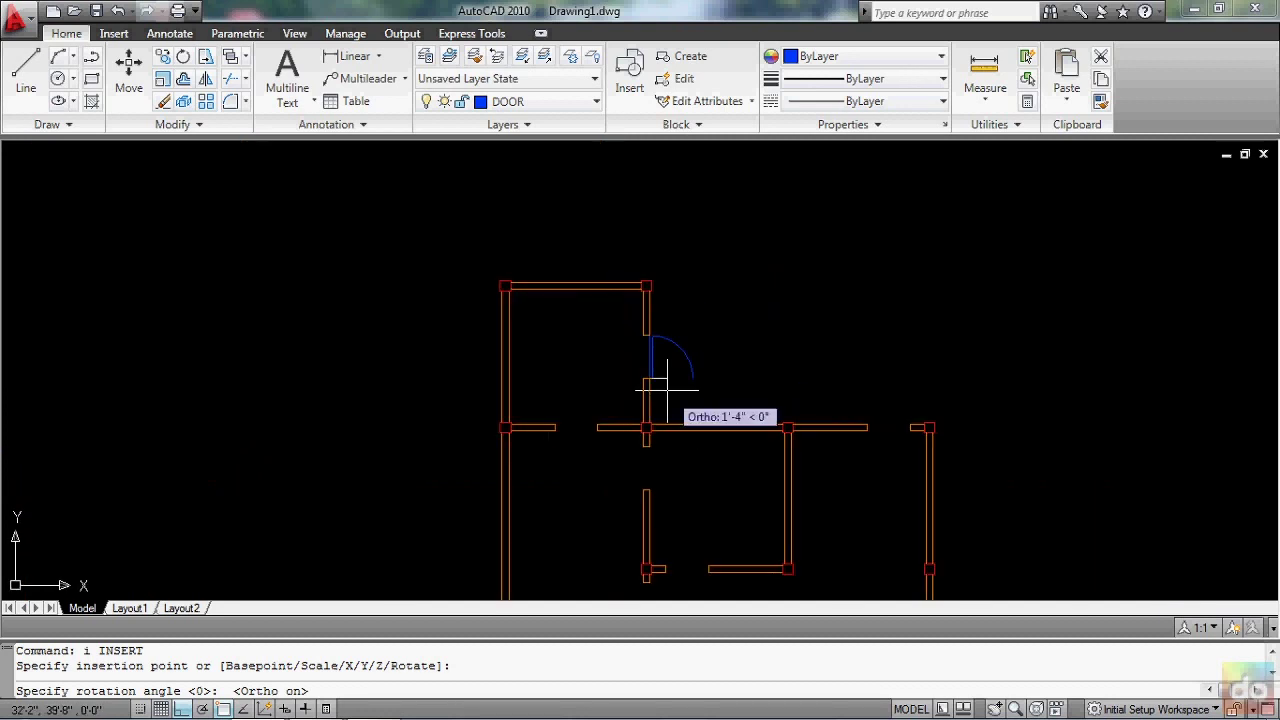
{"action": "scroll", "coordinate": [640, 380], "scroll_direction": "up", "scroll_amount": 5}
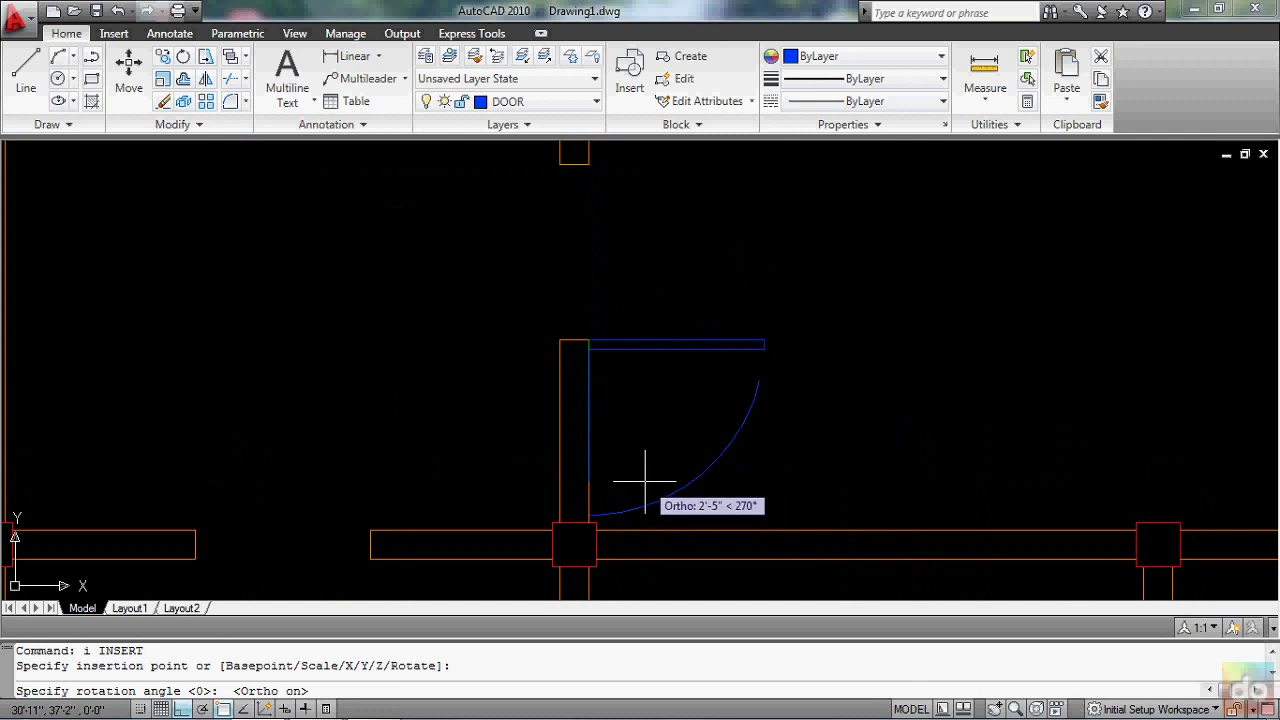
- Confirm the 270° rotation, then compare the placement with the Lesson 29 slide
{"action": "left_click", "coordinate": [655, 468]}
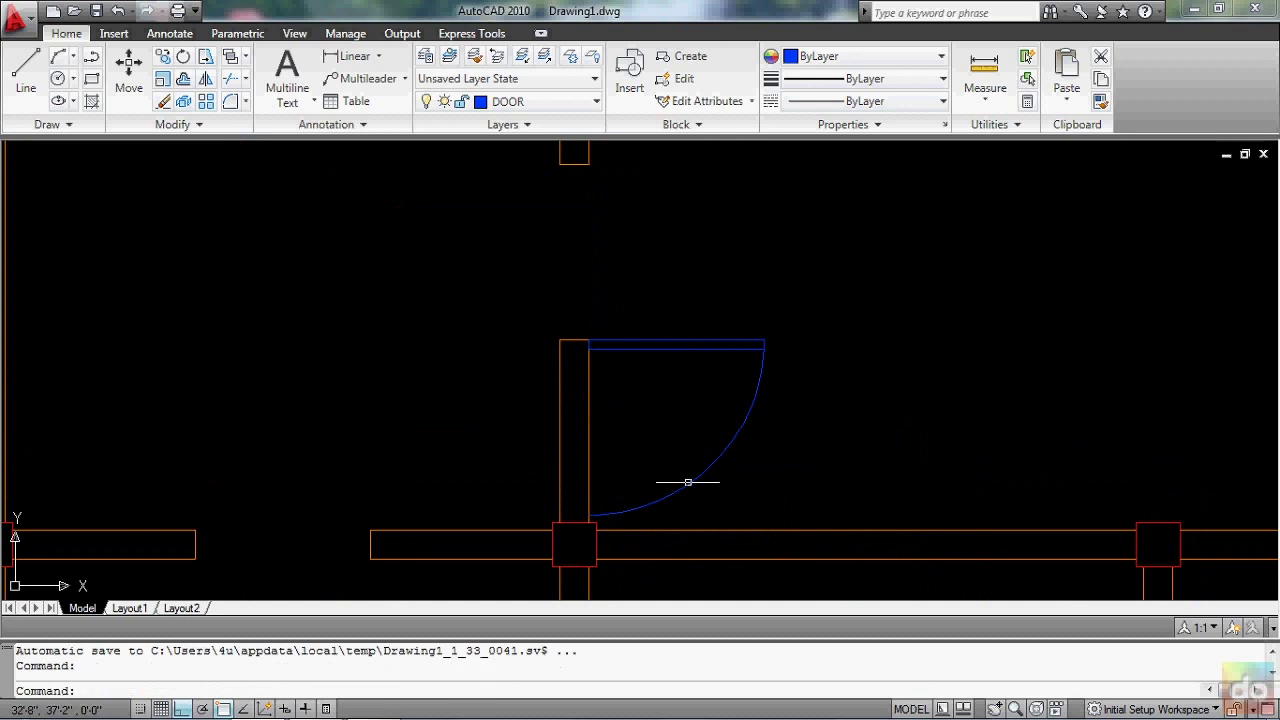
{"action": "scroll", "coordinate": [781, 455], "scroll_direction": "down", "scroll_amount": 1}
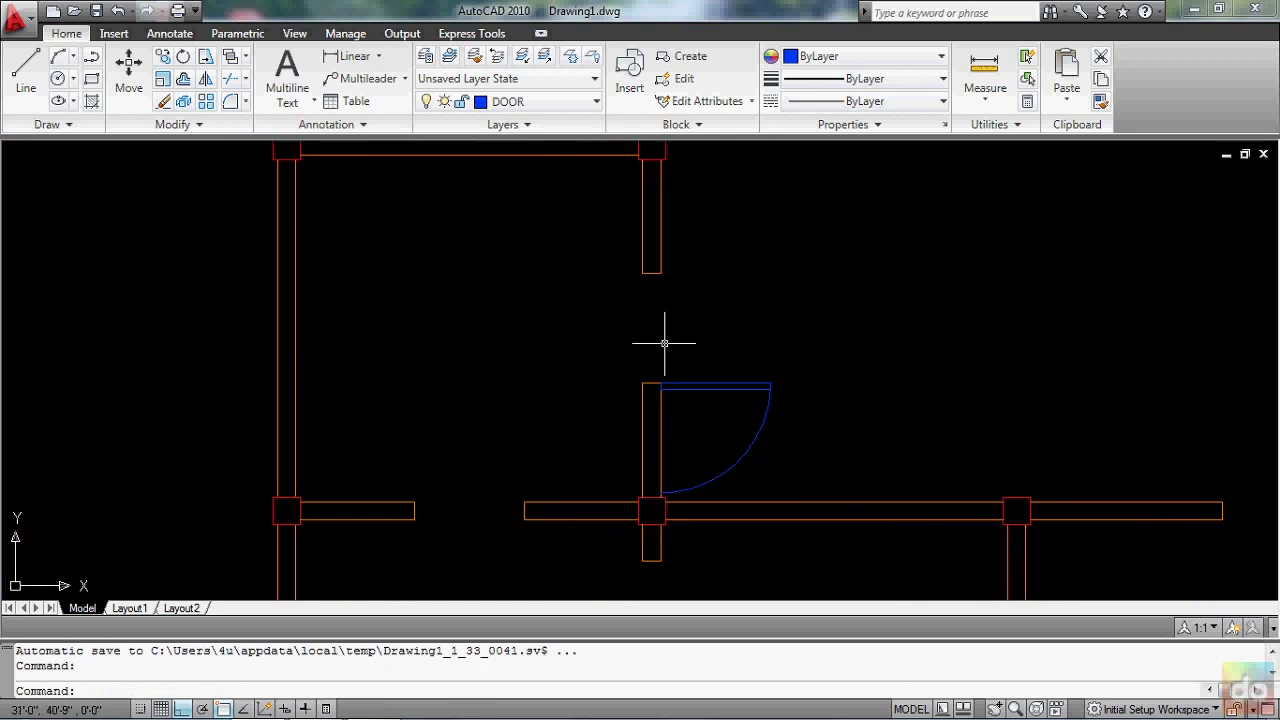
{"action": "left_click", "coordinate": [325, 706]}
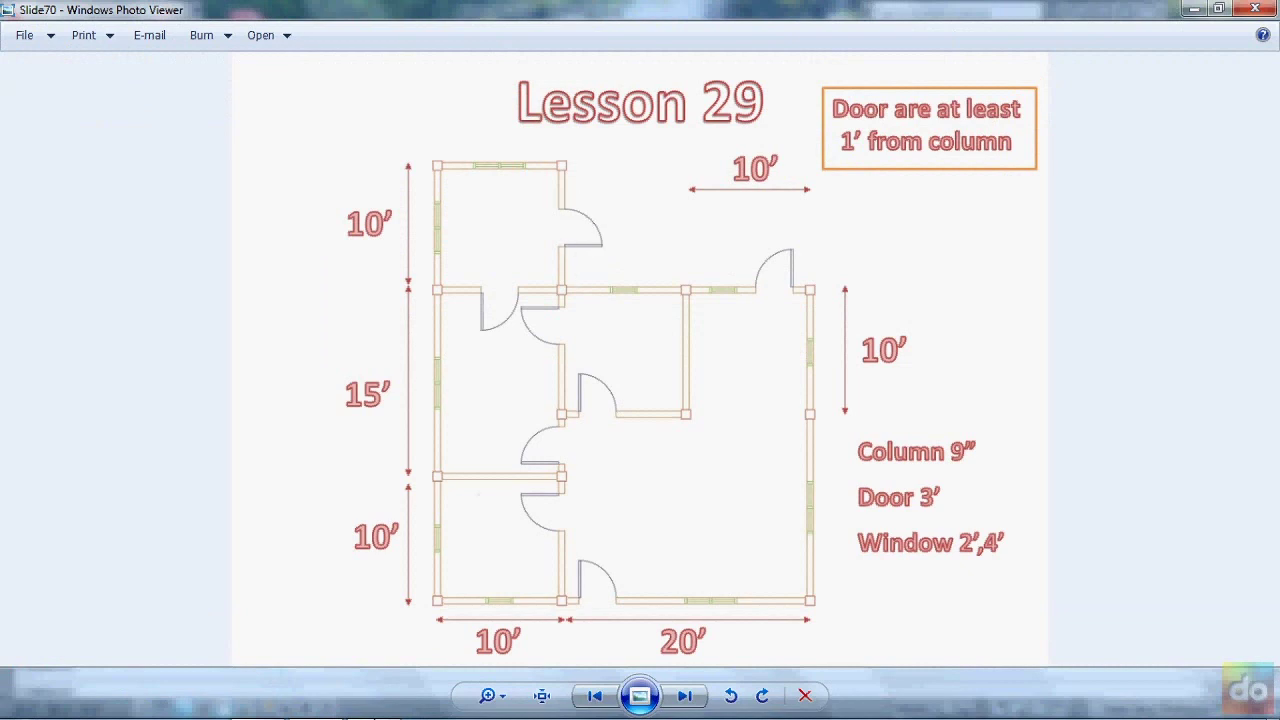
{"action": "left_click", "coordinate": [257, 700]}
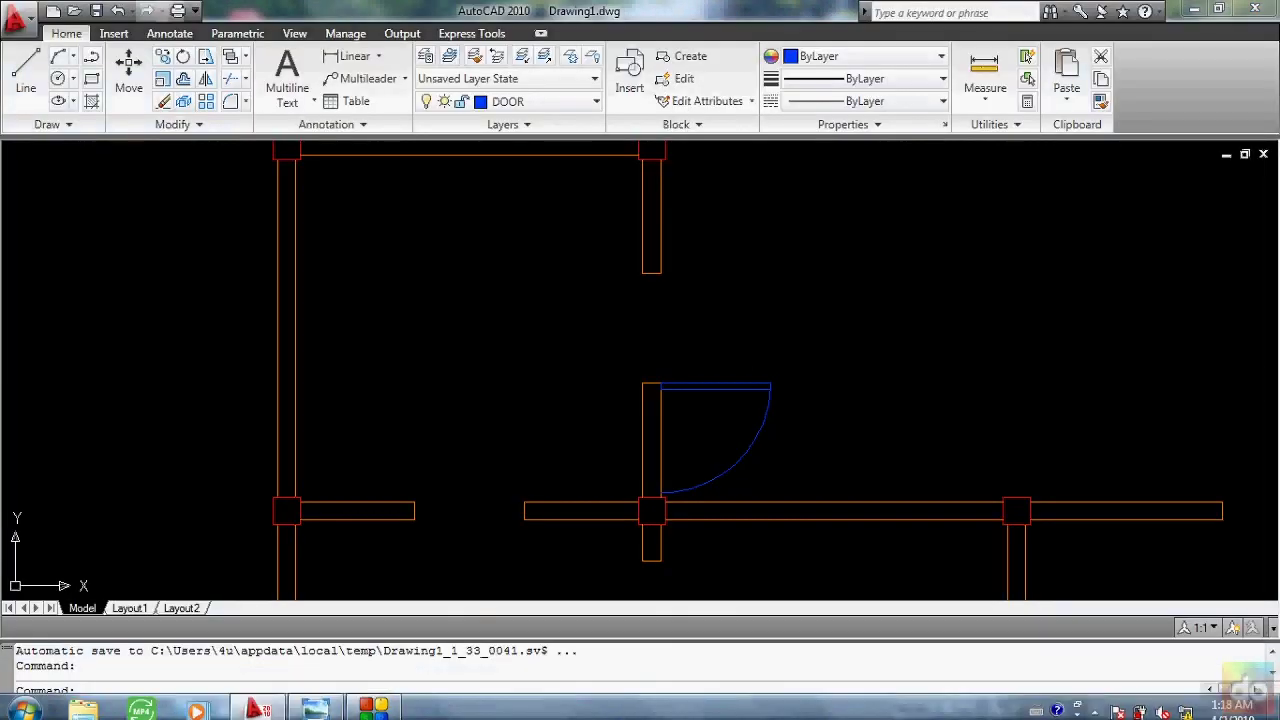
- Mirror Door 3 about a horizontal line through its top corner, erasing the original
{"action": "scroll", "coordinate": [686, 400], "scroll_direction": "up", "scroll_amount": 2}
{"action": "scroll", "coordinate": [686, 410], "scroll_direction": "up", "scroll_amount": 3}
{"action": "scroll", "coordinate": [690, 415], "scroll_direction": "down", "scroll_amount": 4}
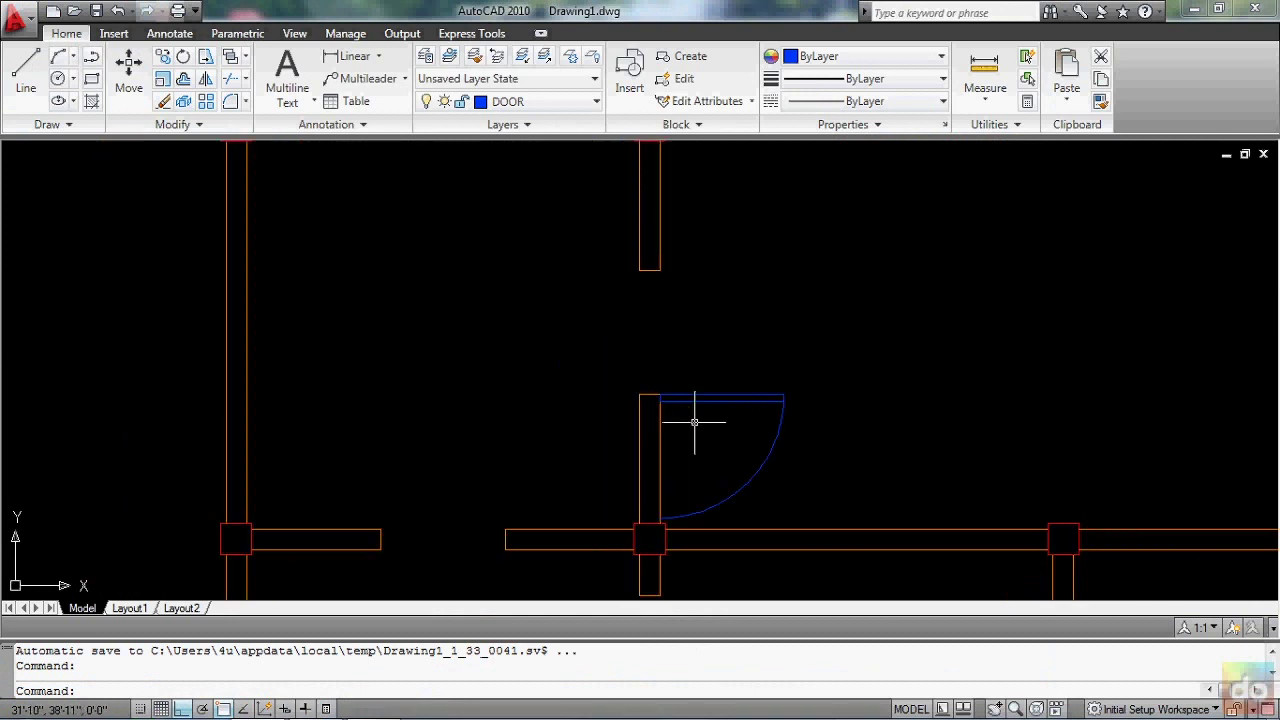
{"action": "scroll", "coordinate": [698, 400], "scroll_direction": "down", "scroll_amount": 1}
{"action": "scroll", "coordinate": [699, 406], "scroll_direction": "up", "scroll_amount": 2}
{"action": "type", "text": "mi"}
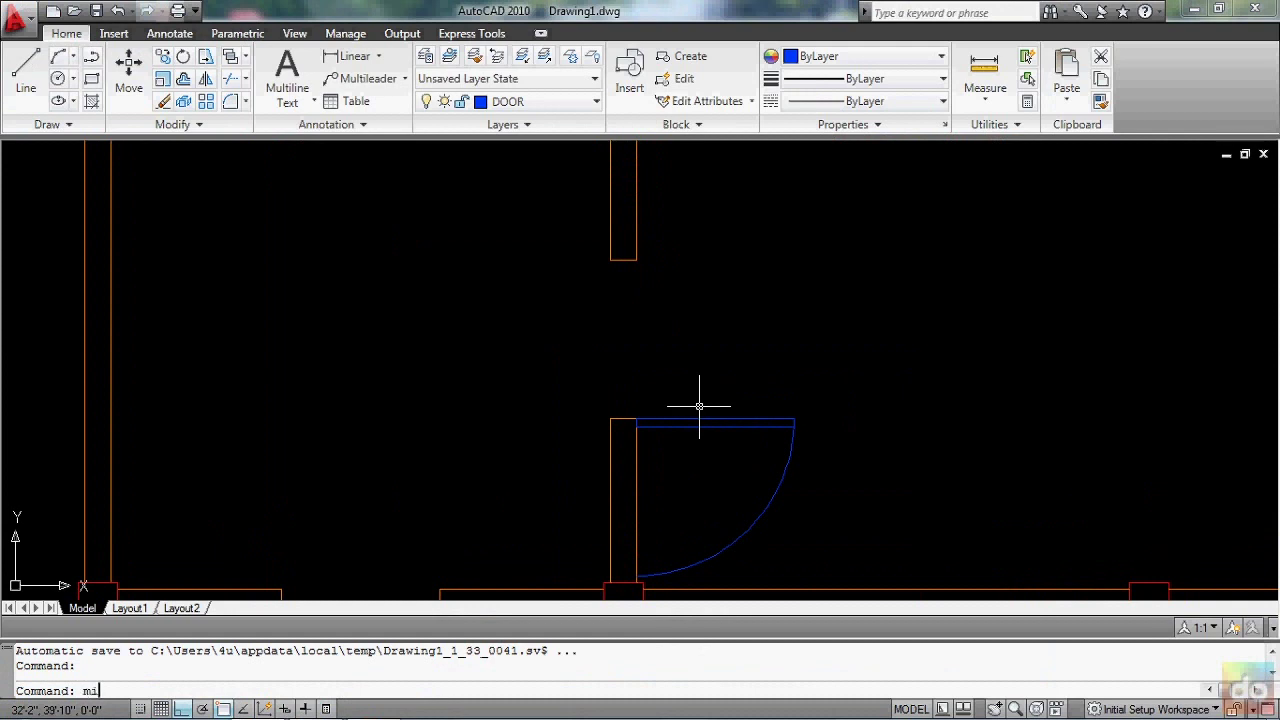
{"action": "key", "text": "Return"}
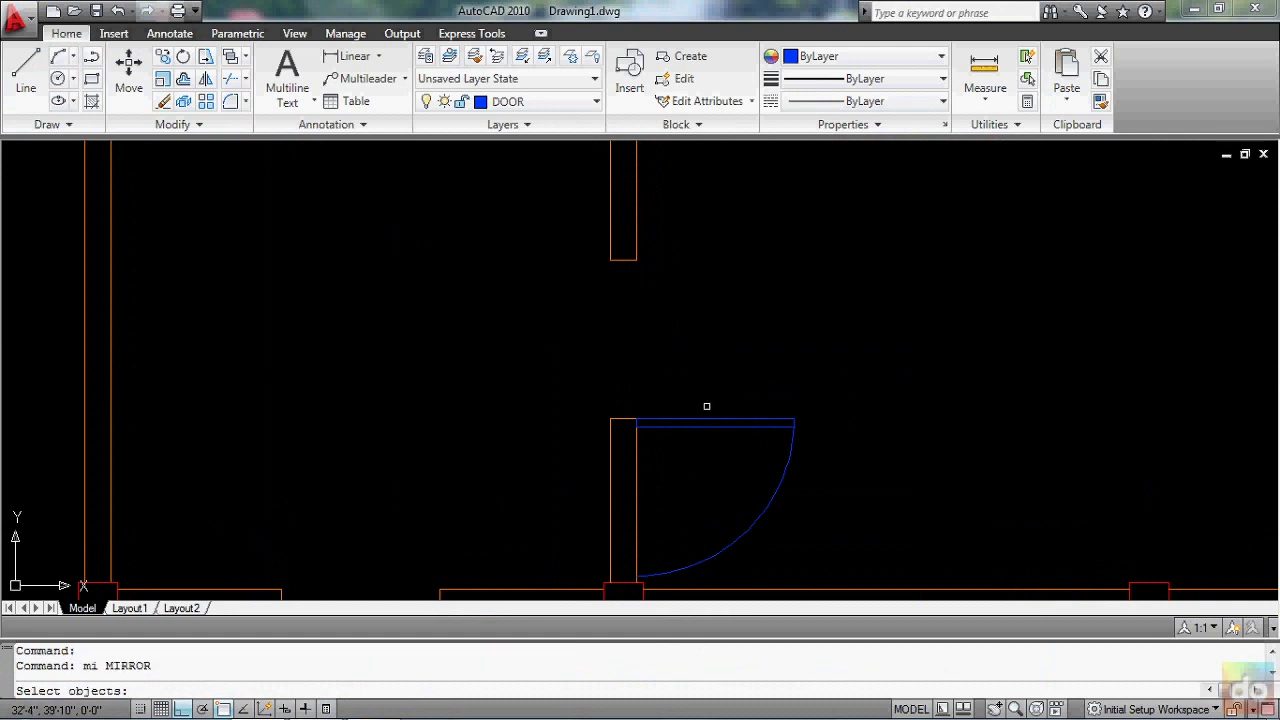
{"action": "left_click", "coordinate": [707, 418]}
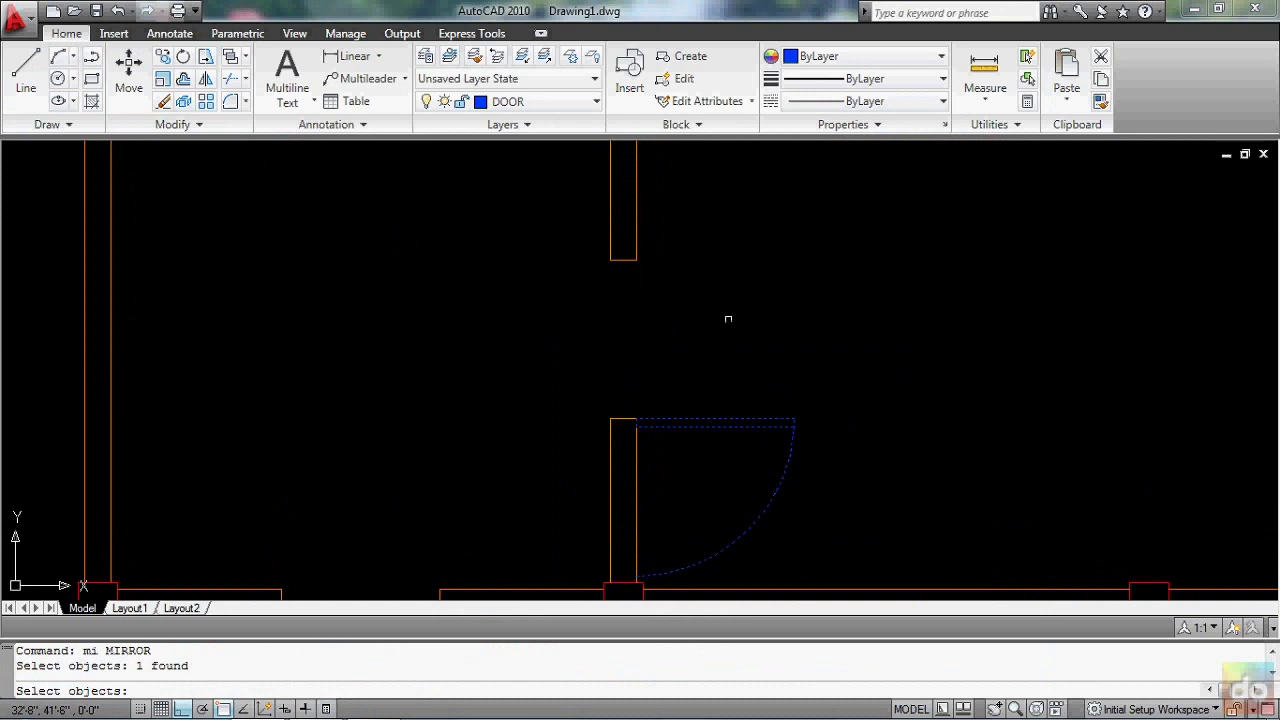
{"action": "key", "text": "Return"}
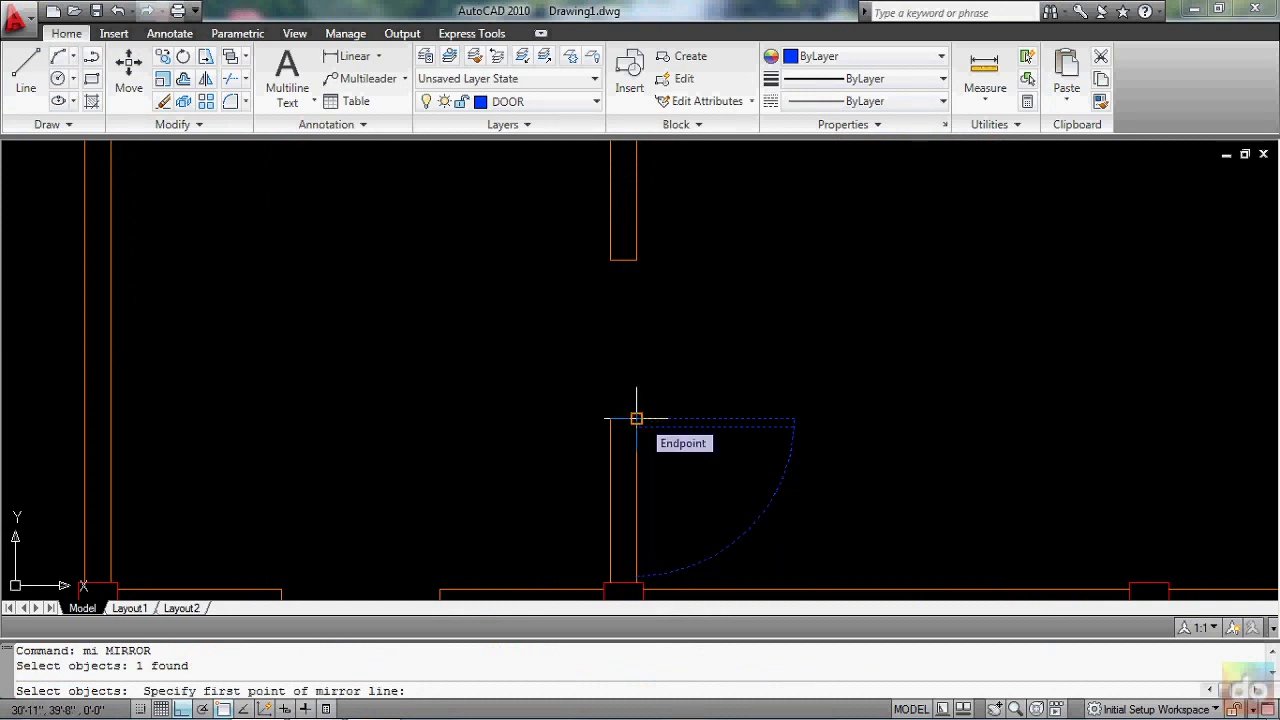
{"action": "left_click", "coordinate": [636, 418]}
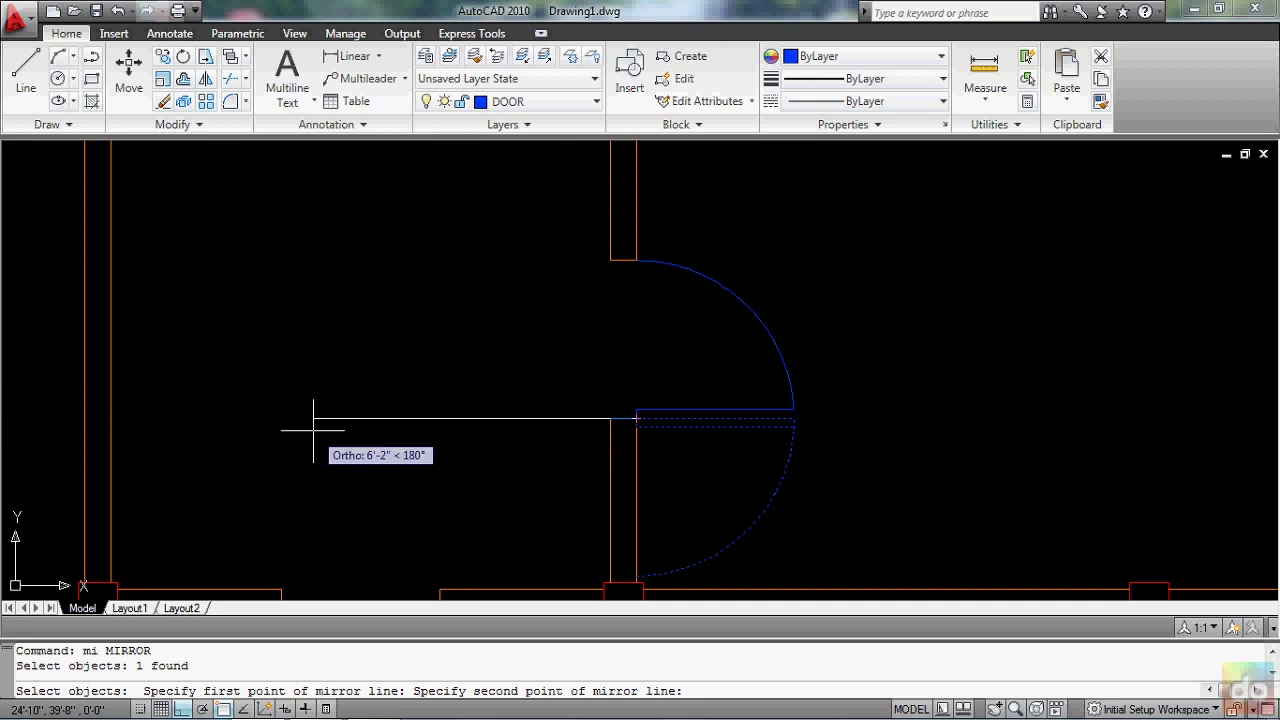
{"action": "left_click", "coordinate": [313, 430]}
{"action": "type", "text": "y"}
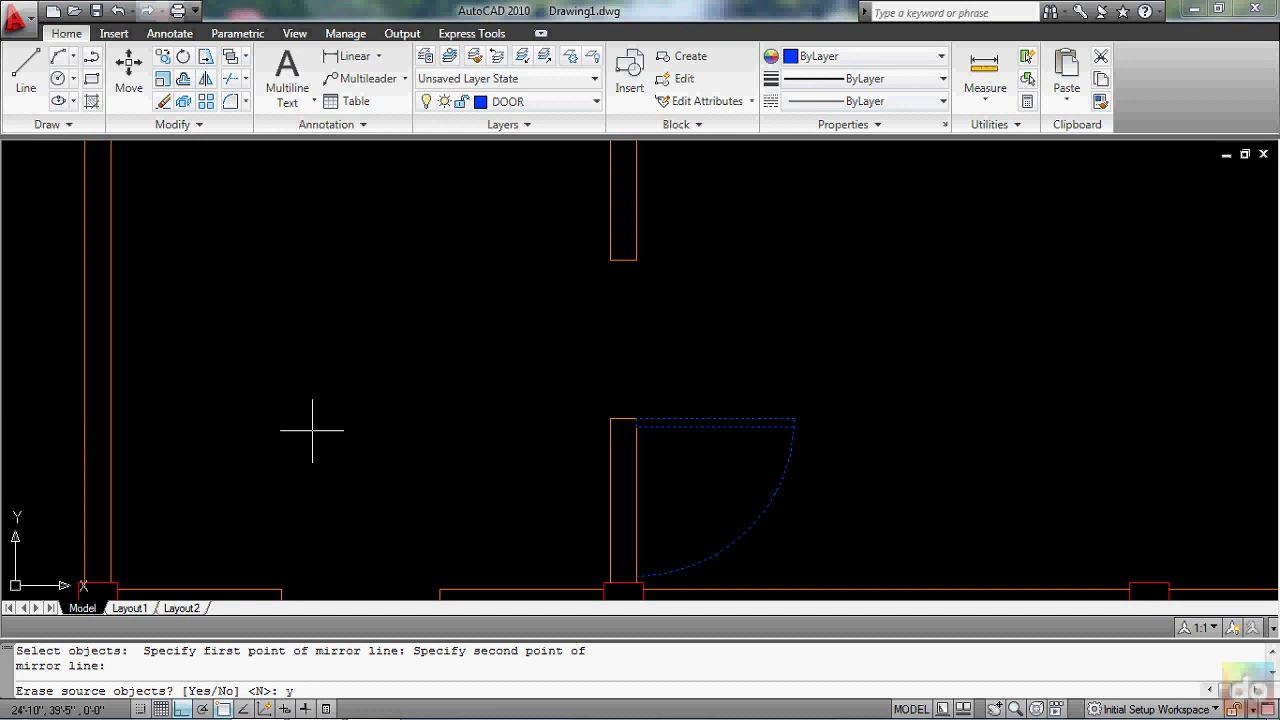
{"action": "key", "text": "Return"}
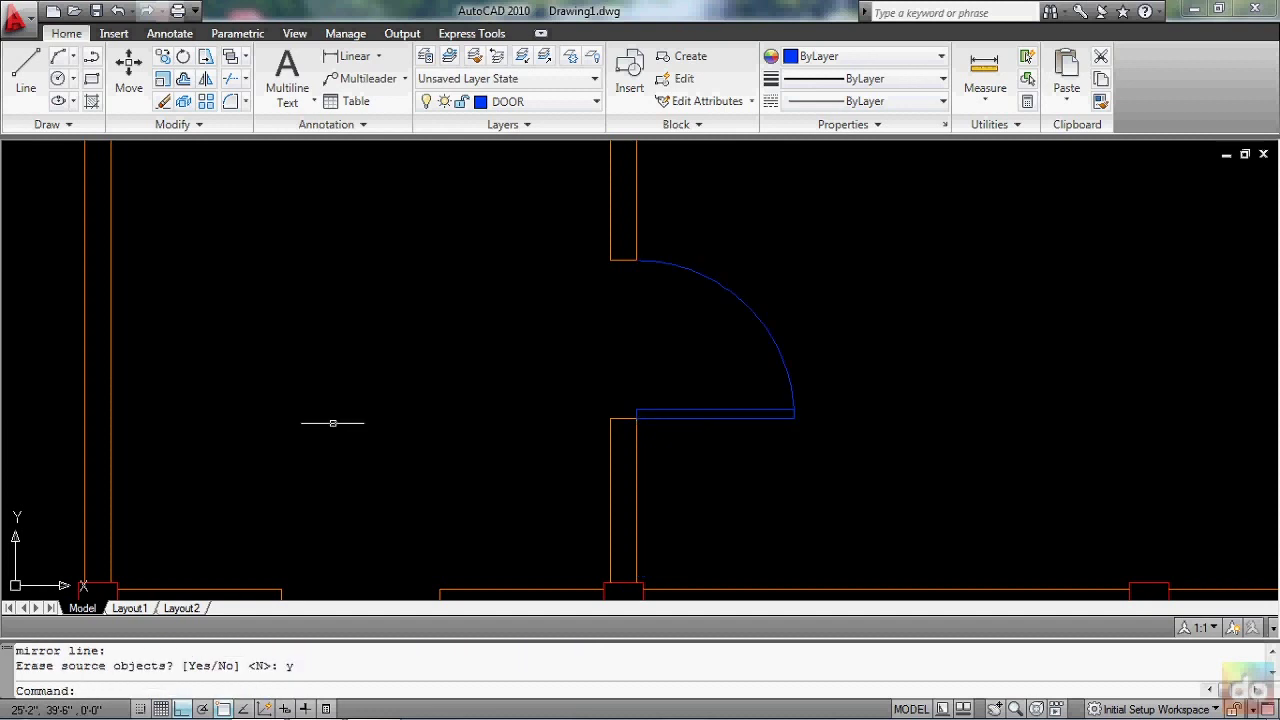
{"action": "scroll", "coordinate": [345, 418], "scroll_direction": "down", "scroll_amount": 4}
{"action": "middle_click_drag", "start_coordinate": [370, 413], "coordinate": [451, 331]}
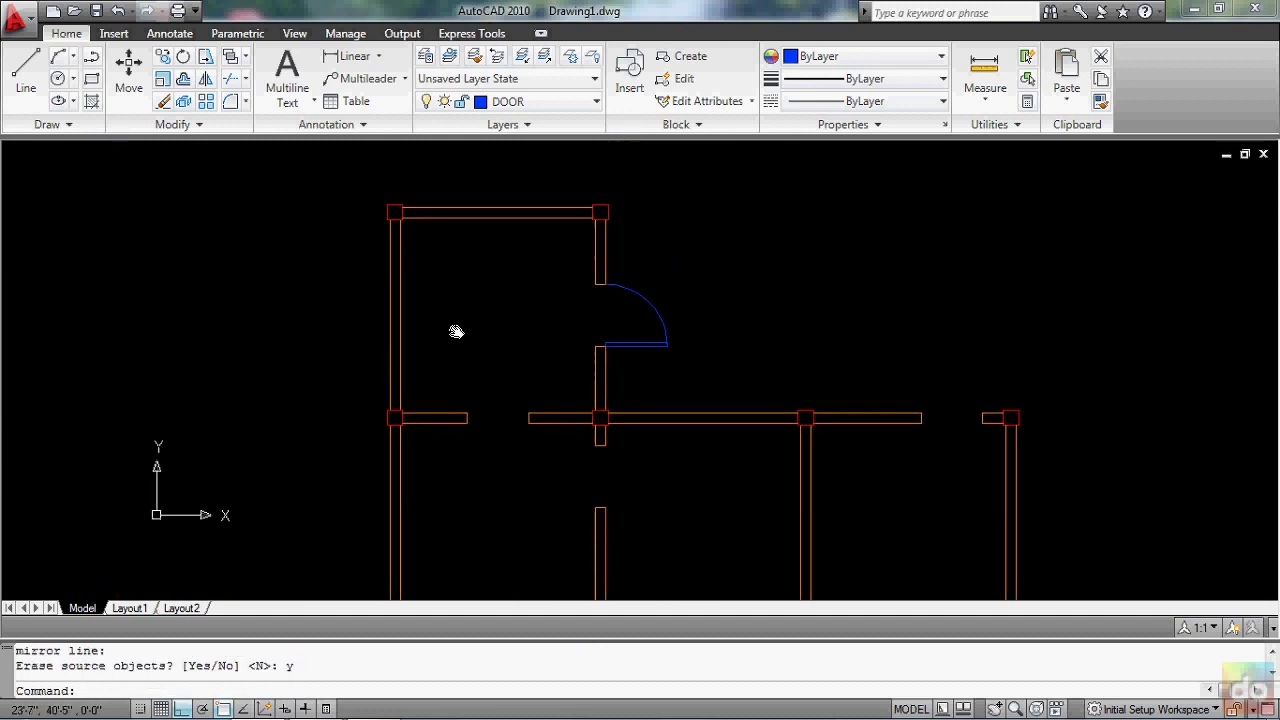
{"action": "scroll", "coordinate": [451, 391], "scroll_direction": "up", "scroll_amount": 3}
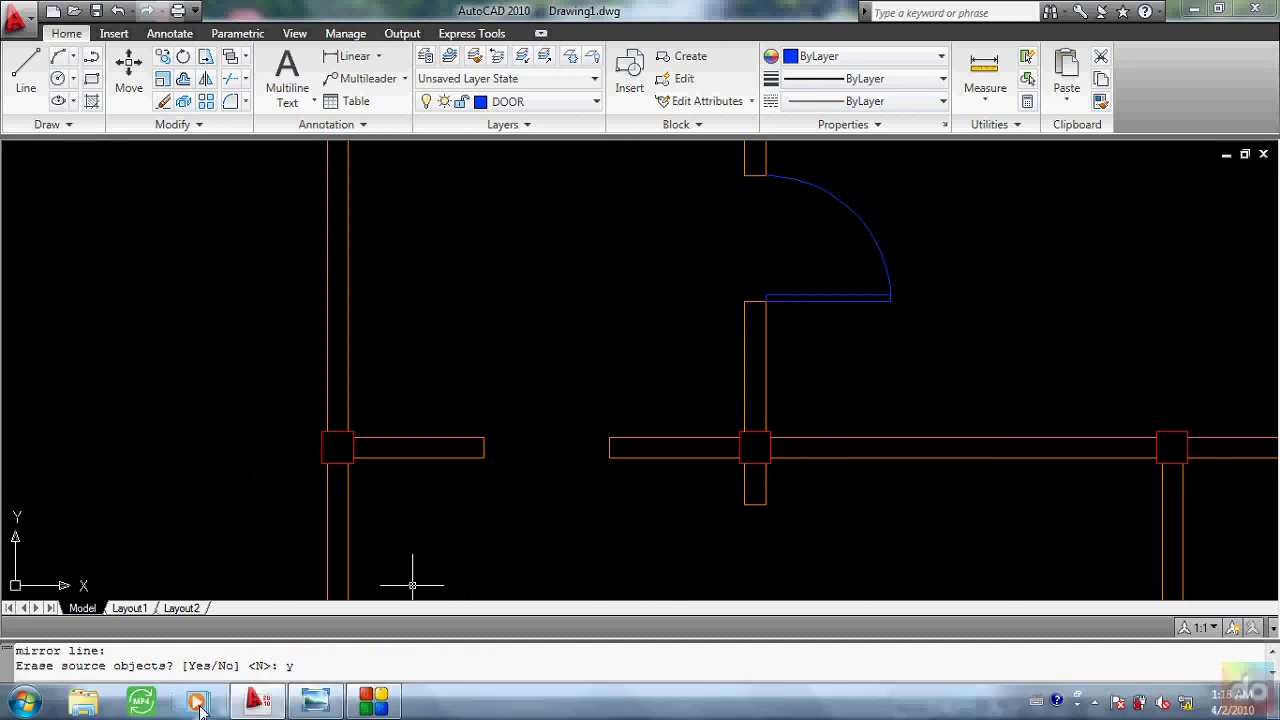
- Check the Lesson 29 floor-plan slide in Windows Photo Viewer, then return to the drawing
{"action": "left_click", "coordinate": [316, 710]}
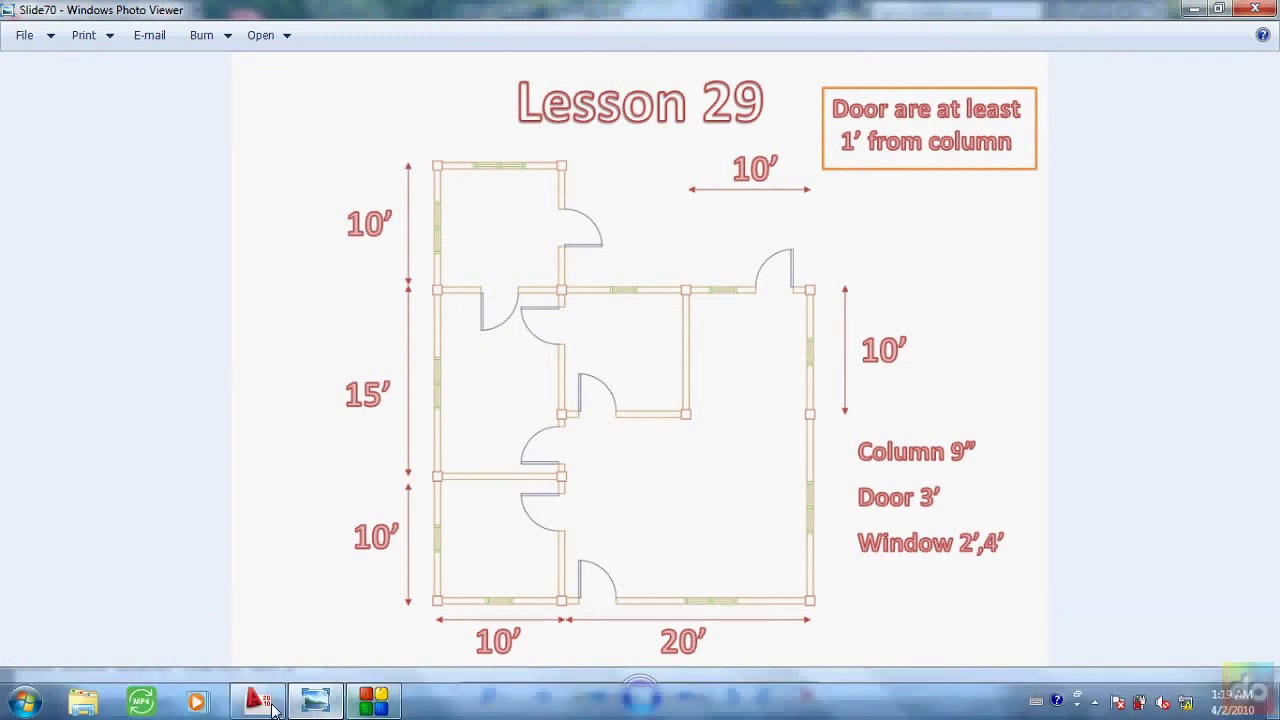
{"action": "left_click", "coordinate": [255, 699]}
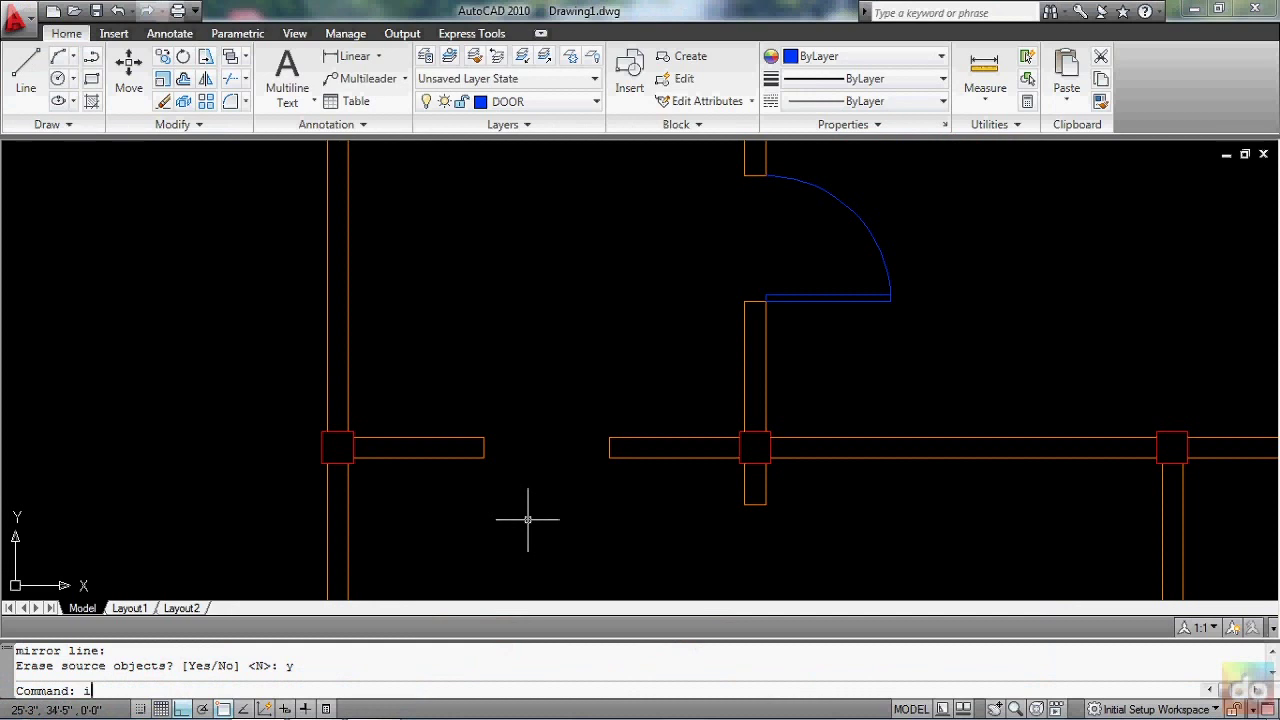
- Insert the Door 3 block at the left wall's end with a 180° rotation
{"action": "key", "text": "Return"}
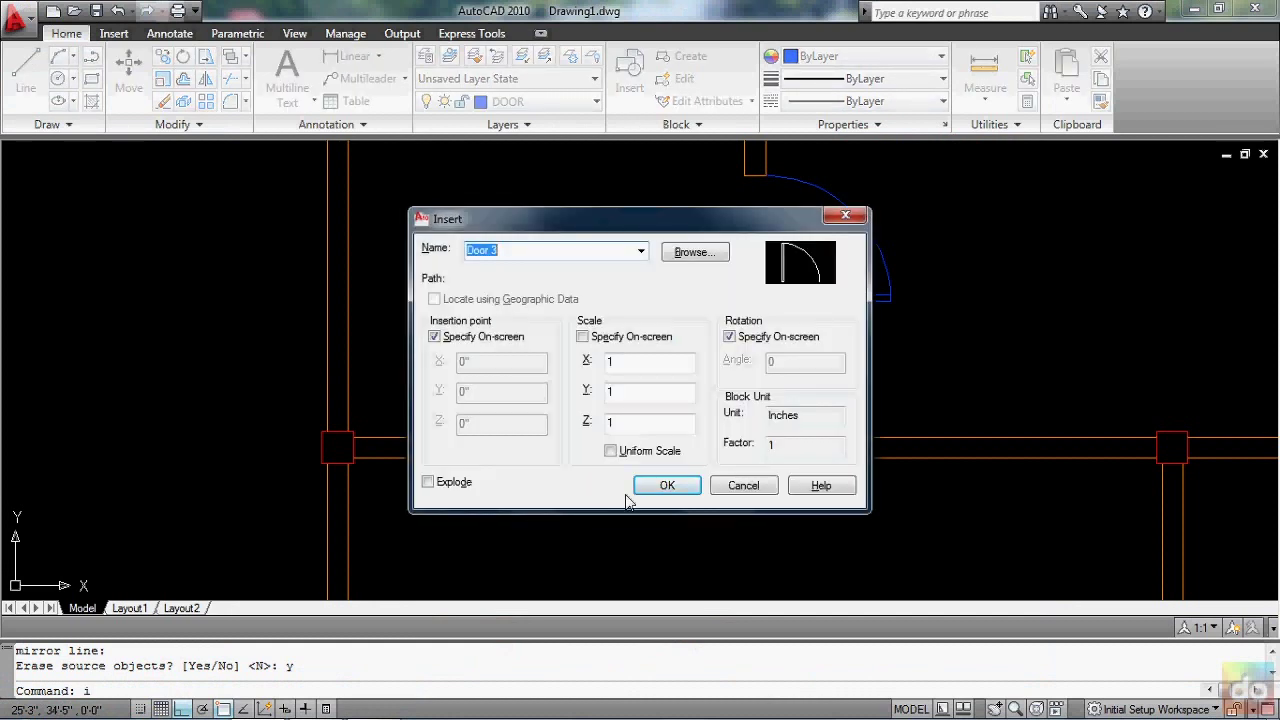
{"action": "left_click", "coordinate": [660, 487]}
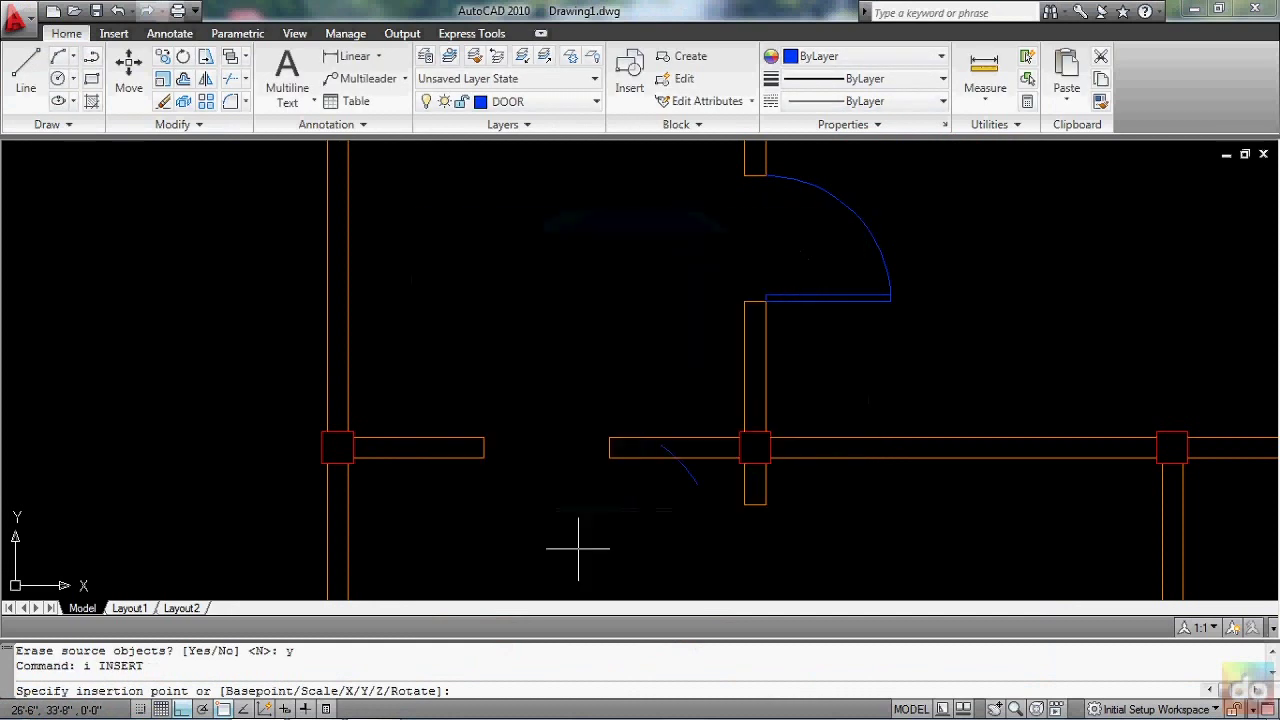
{"action": "left_click", "coordinate": [483, 458]}
{"action": "scroll", "coordinate": [490, 445], "scroll_direction": "down", "scroll_amount": 3}
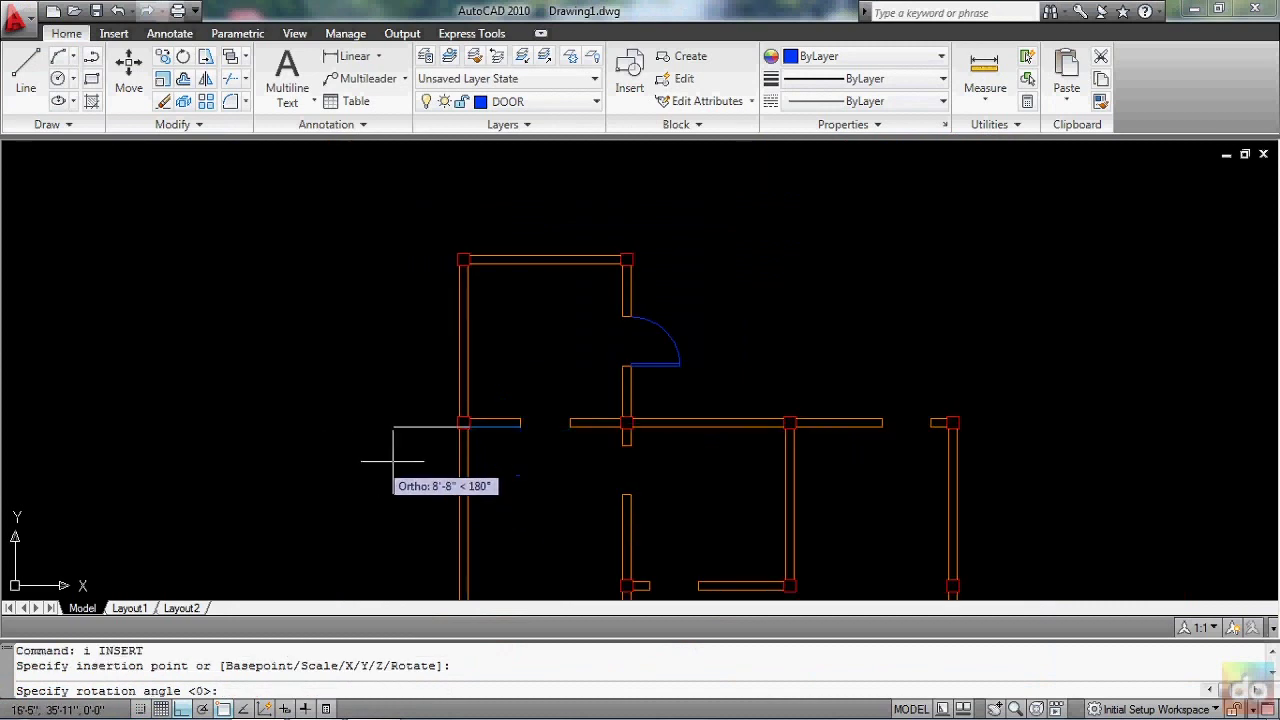
{"action": "scroll", "coordinate": [505, 455], "scroll_direction": "up", "scroll_amount": 2}
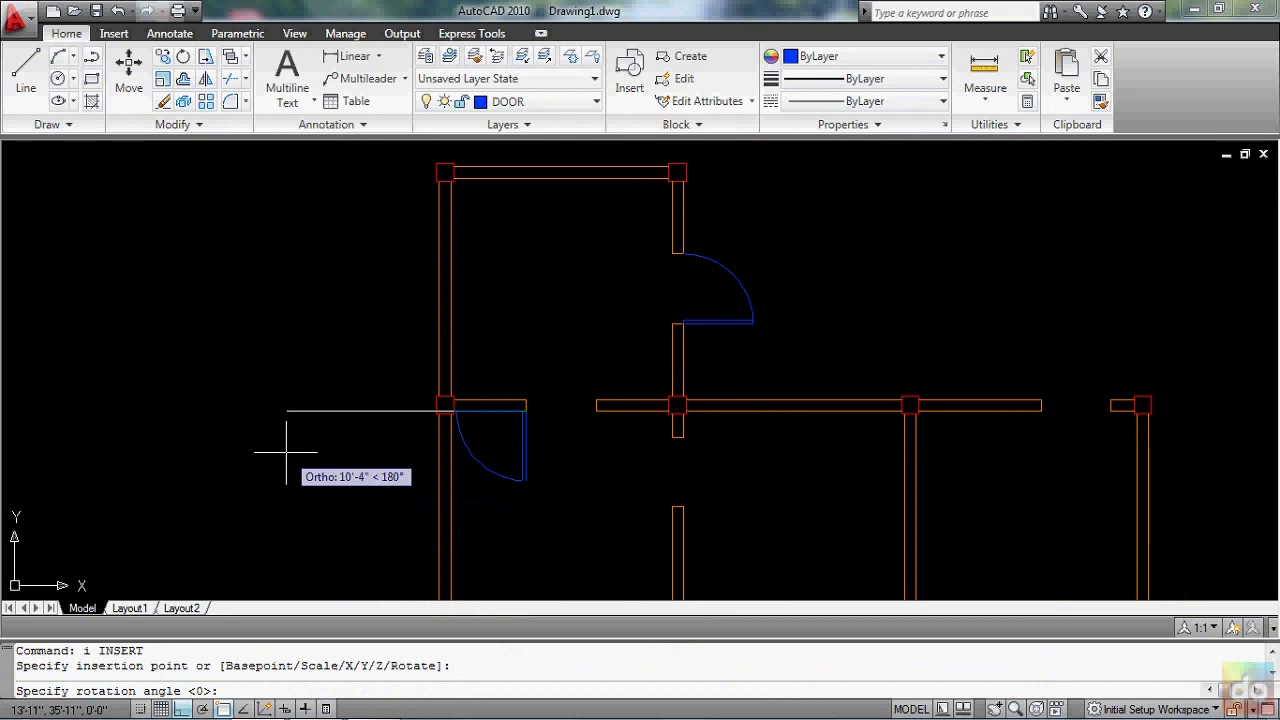
{"action": "left_click", "coordinate": [286, 452]}
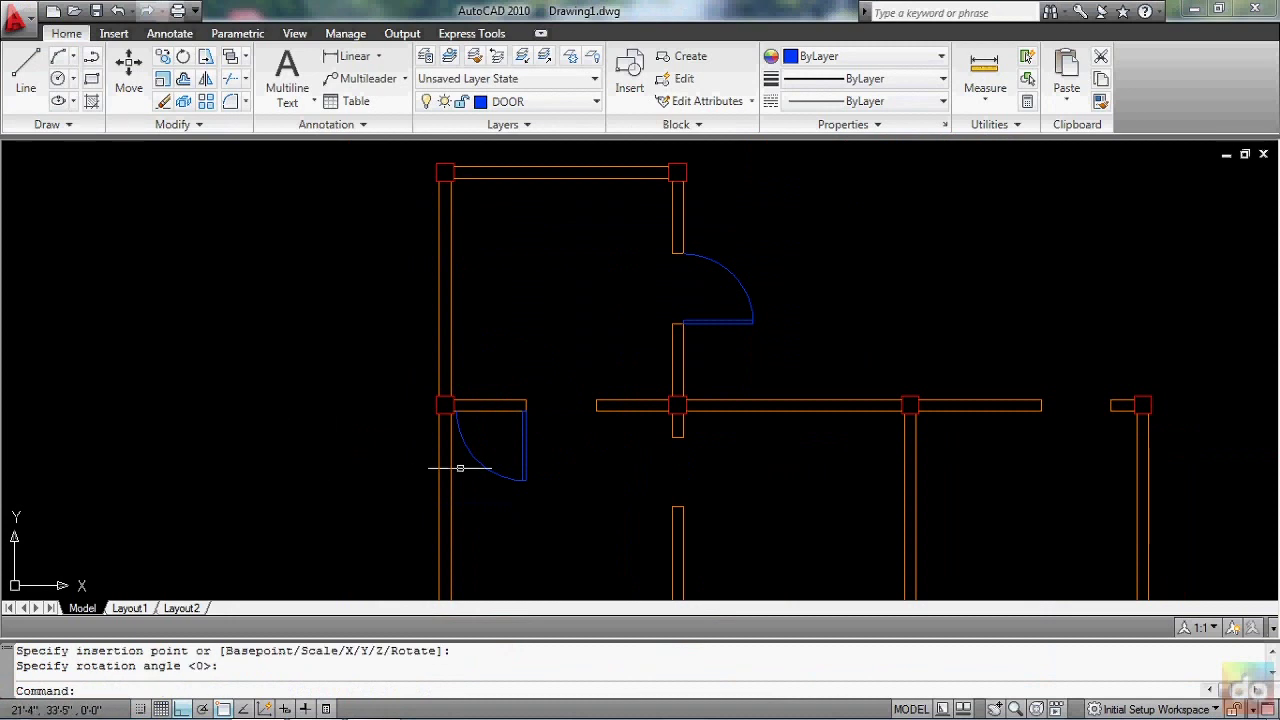
{"action": "scroll", "coordinate": [538, 440], "scroll_direction": "up", "scroll_amount": 5}
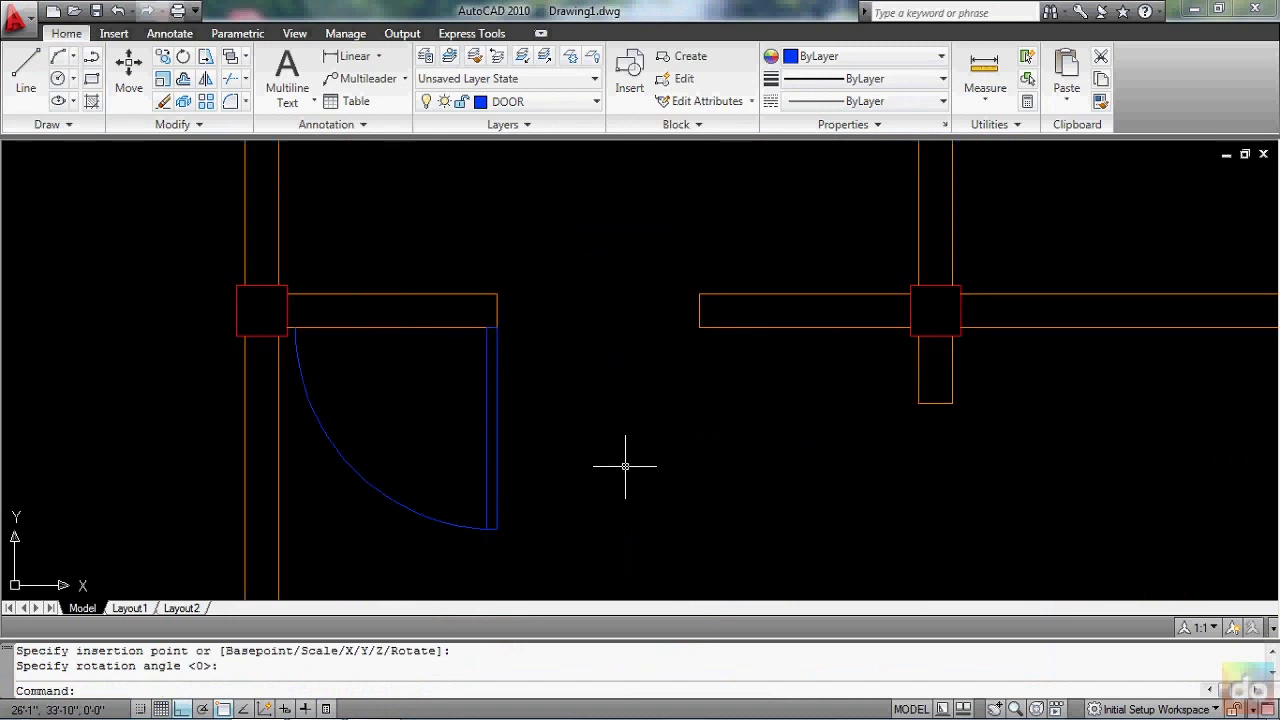
- Mirror the new door about a vertical line through its hinge corner, erasing the original
{"action": "type", "text": "mi"}
{"action": "key", "text": "Return"}
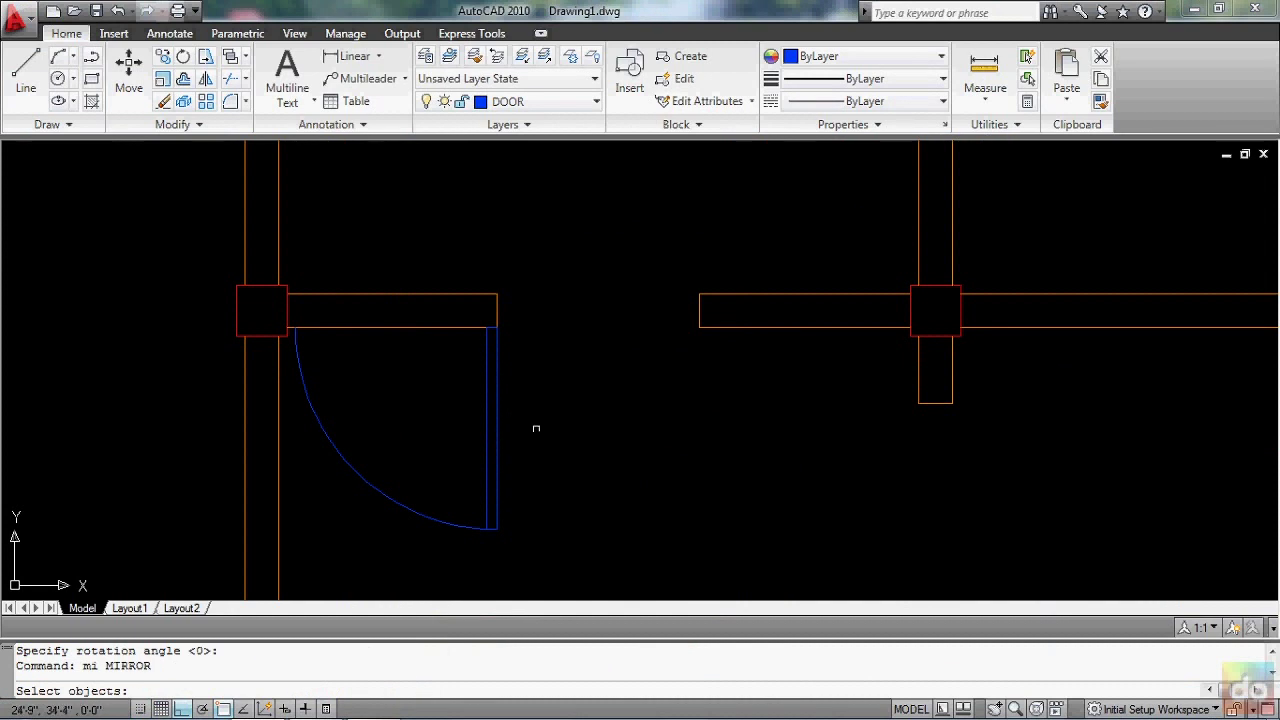
{"action": "left_click", "coordinate": [505, 430]}
{"action": "left_click", "coordinate": [478, 425]}
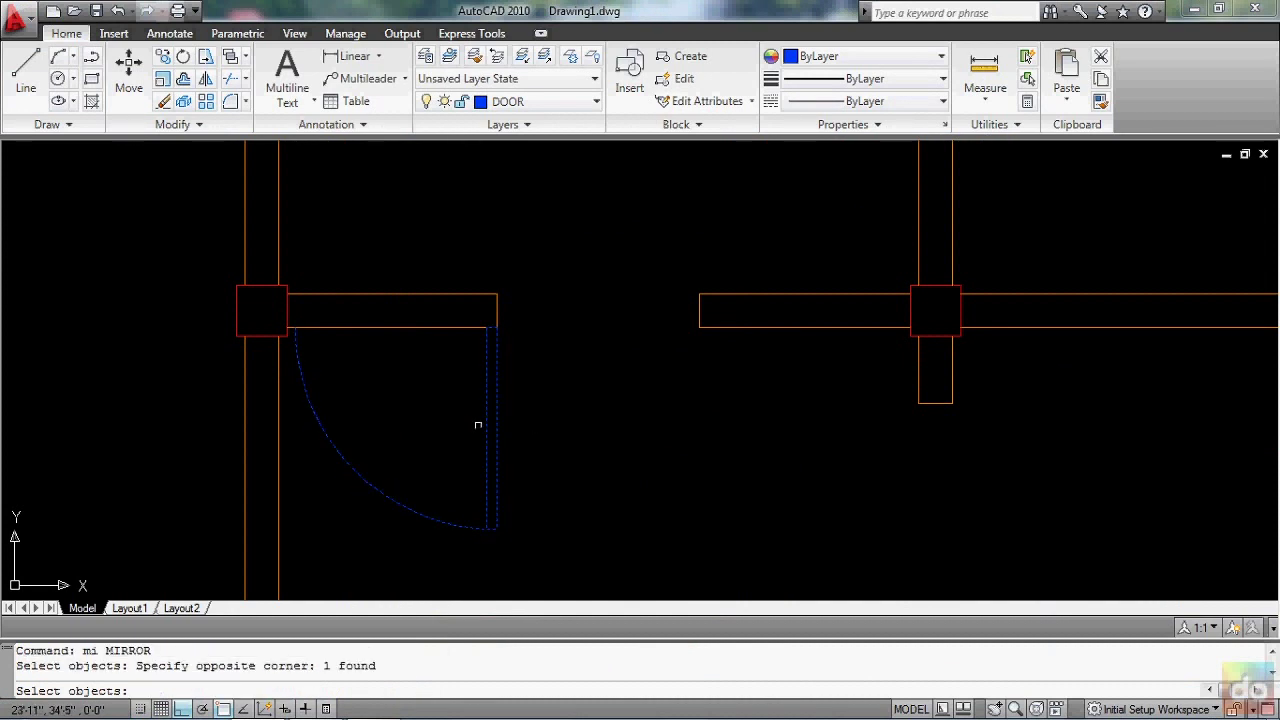
{"action": "key", "text": "Return"}
{"action": "left_click", "coordinate": [497, 327]}
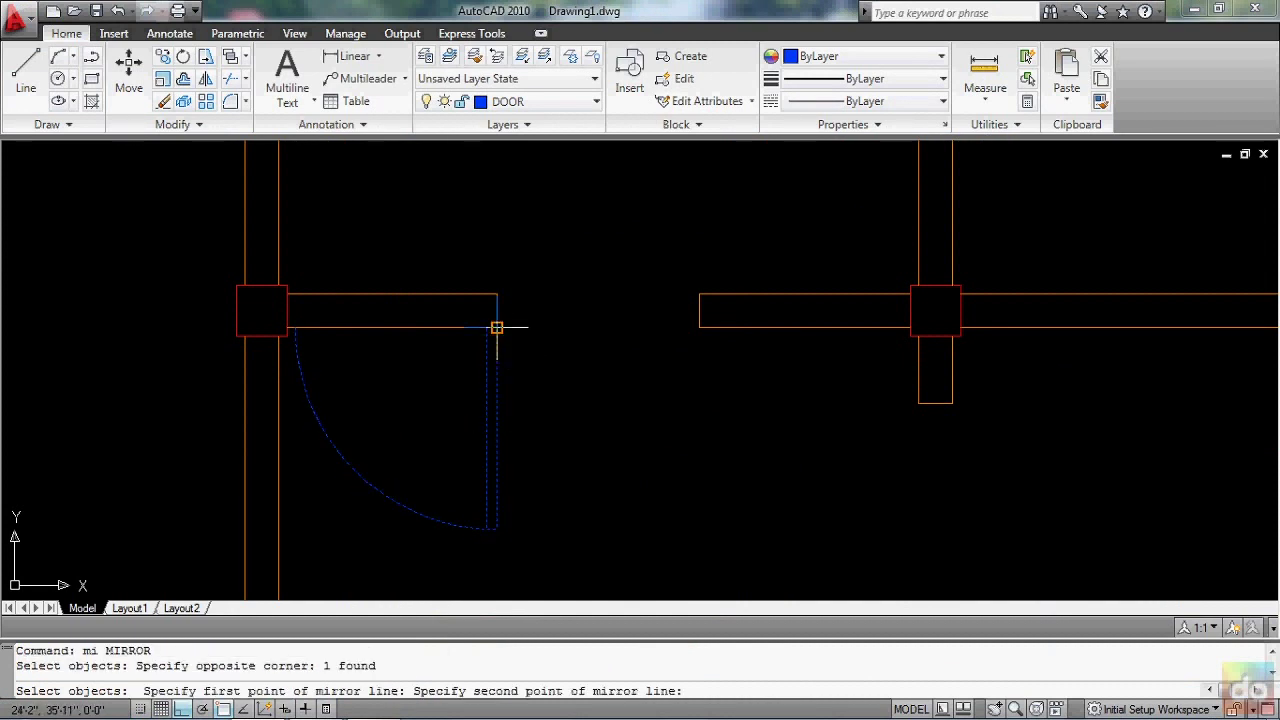
{"action": "left_click", "coordinate": [508, 199]}
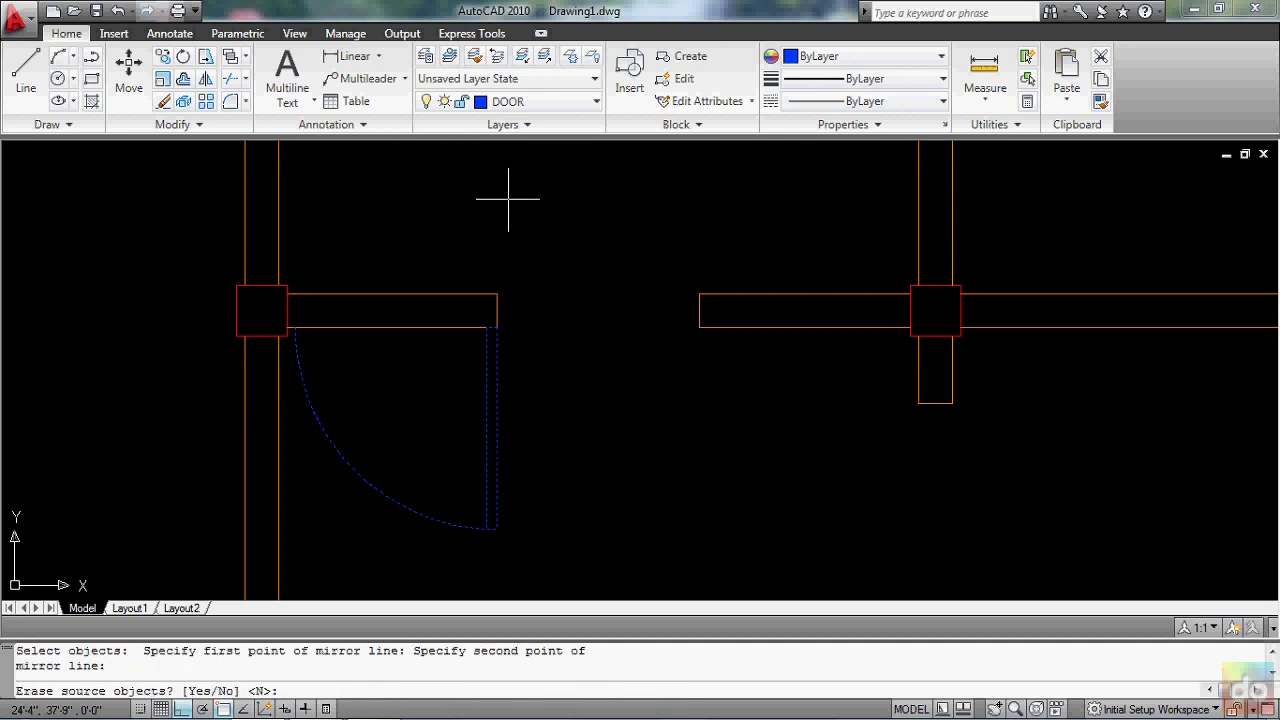
{"action": "type", "text": "y"}
{"action": "key", "text": "Return"}
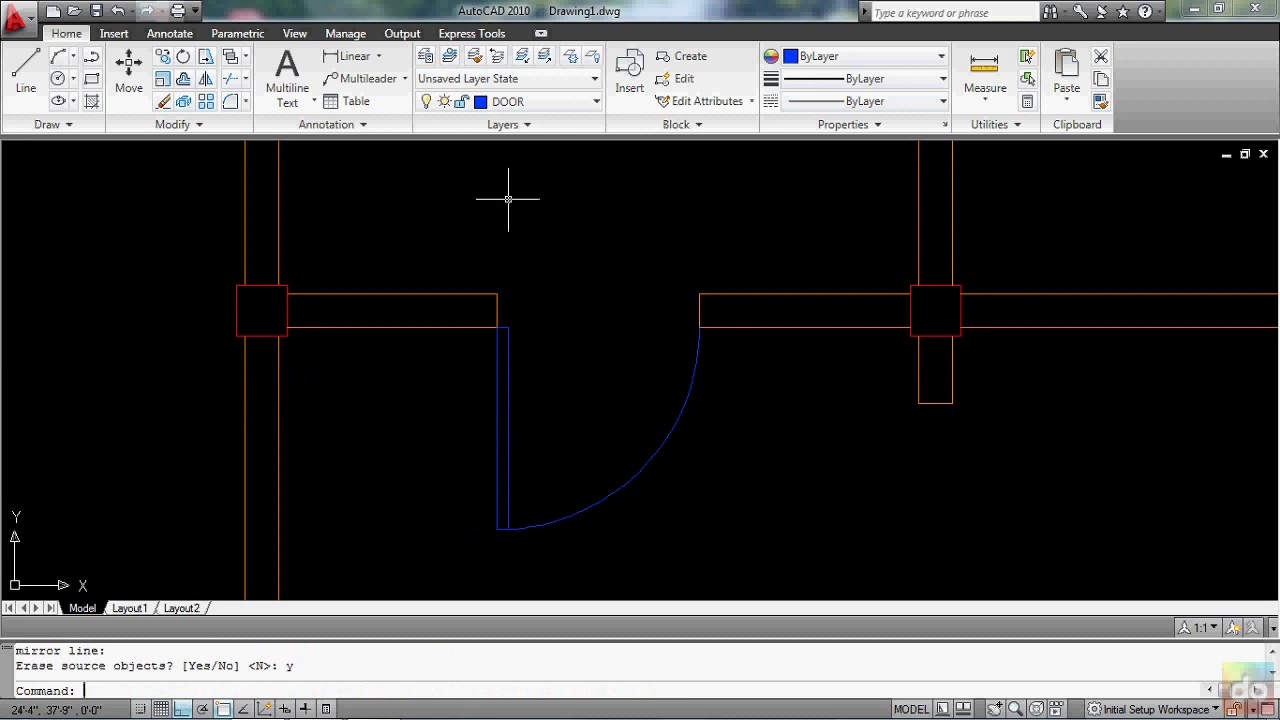
{"action": "scroll", "coordinate": [521, 232], "scroll_direction": "down", "scroll_amount": 4}
{"action": "scroll", "coordinate": [680, 316], "scroll_direction": "up", "scroll_amount": 3}
{"action": "type", "text": "i"}
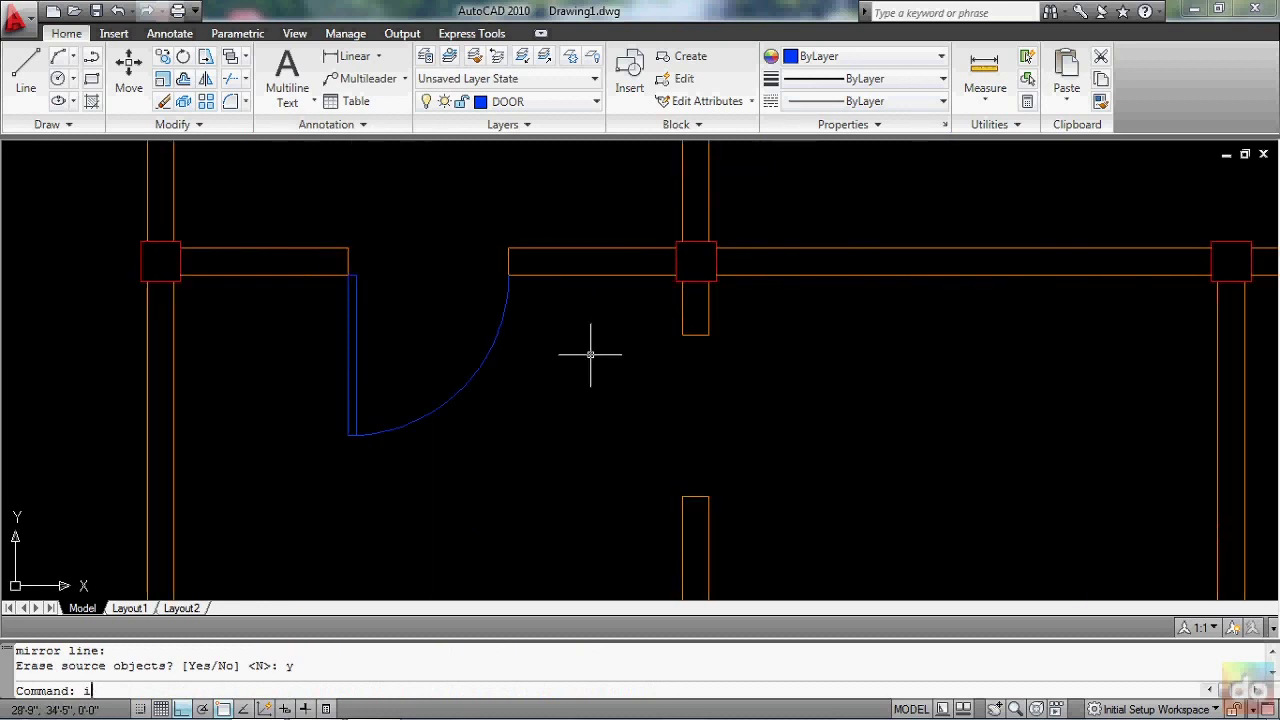
- Insert Door 3 at the wall corner beside the central column, rotated 90°
{"action": "key", "text": "Return"}
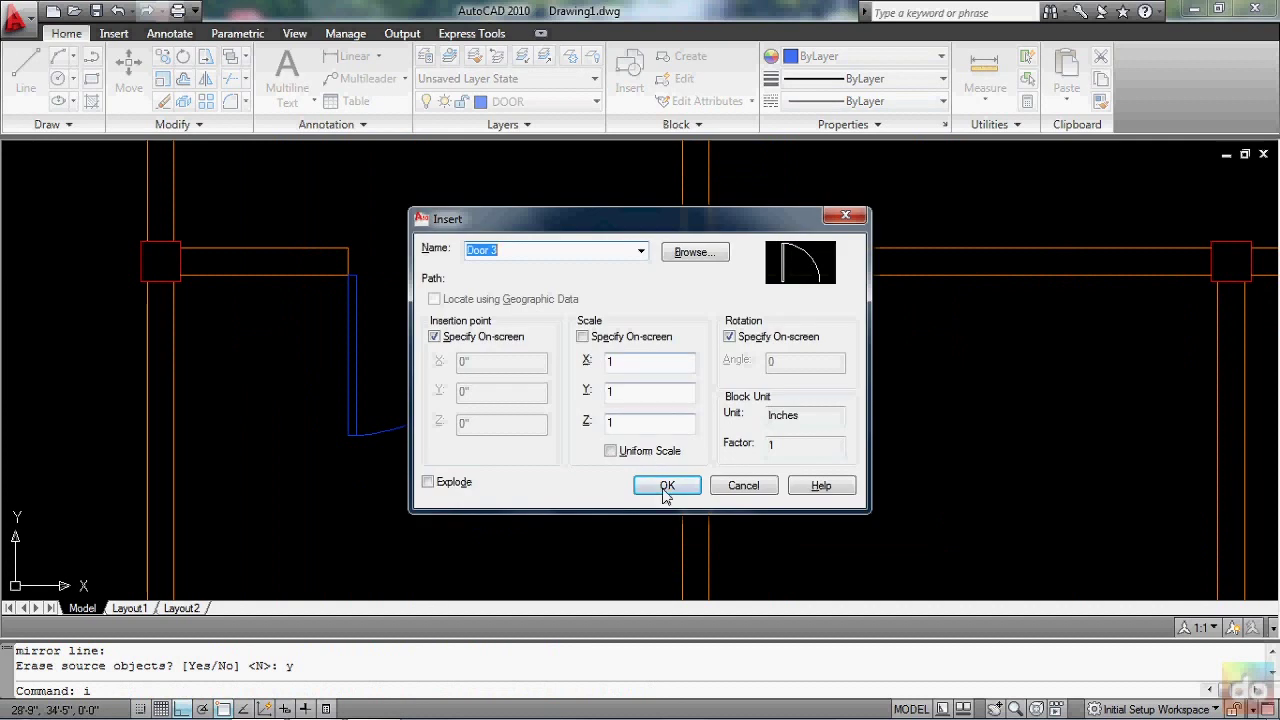
{"action": "left_click", "coordinate": [664, 484]}
{"action": "left_click", "coordinate": [682, 335]}
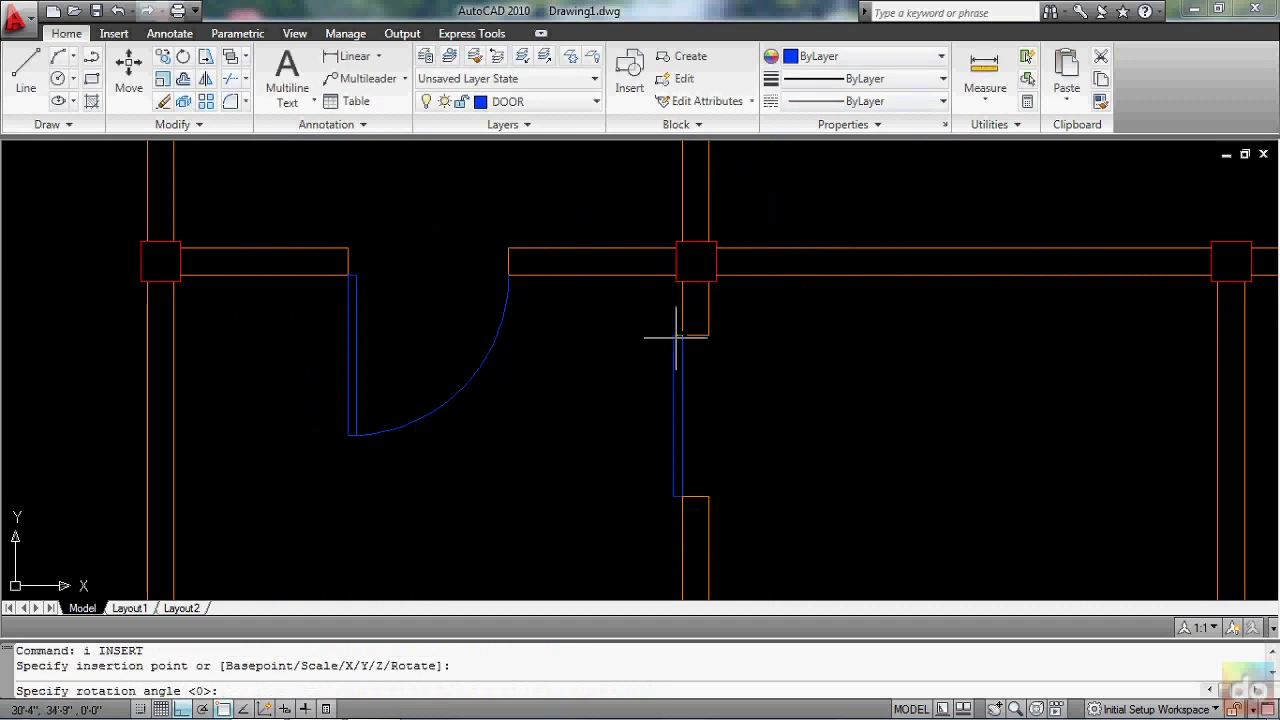
{"action": "scroll", "coordinate": [543, 428], "scroll_direction": "down", "scroll_amount": 2}
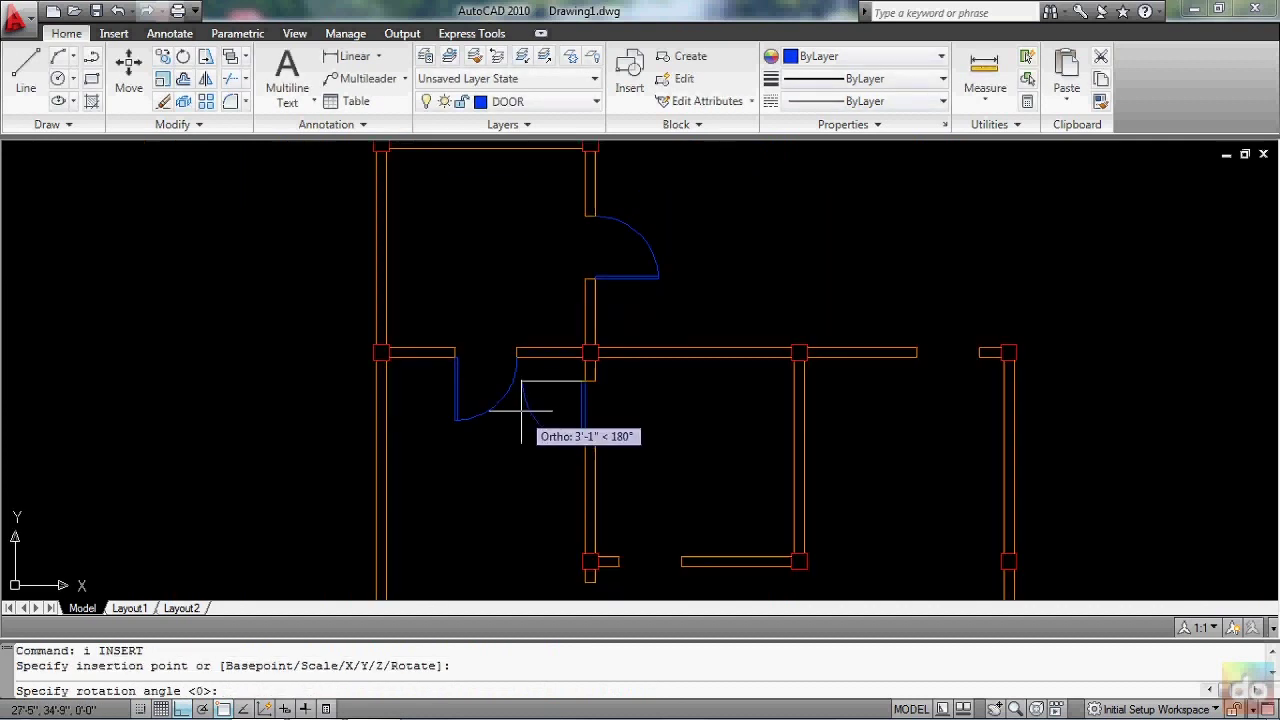
{"action": "scroll", "coordinate": [521, 294], "scroll_direction": "up", "scroll_amount": 1}
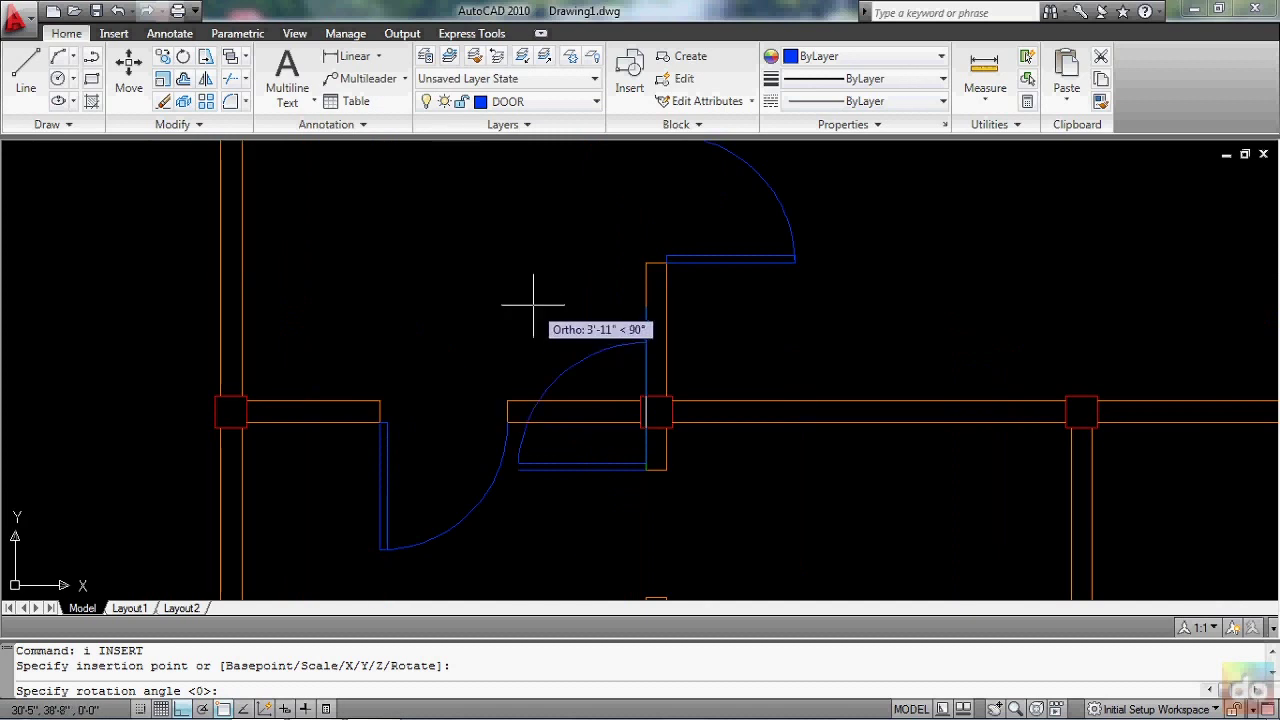
{"action": "left_click", "coordinate": [533, 305]}
{"action": "type", "text": "mi"}
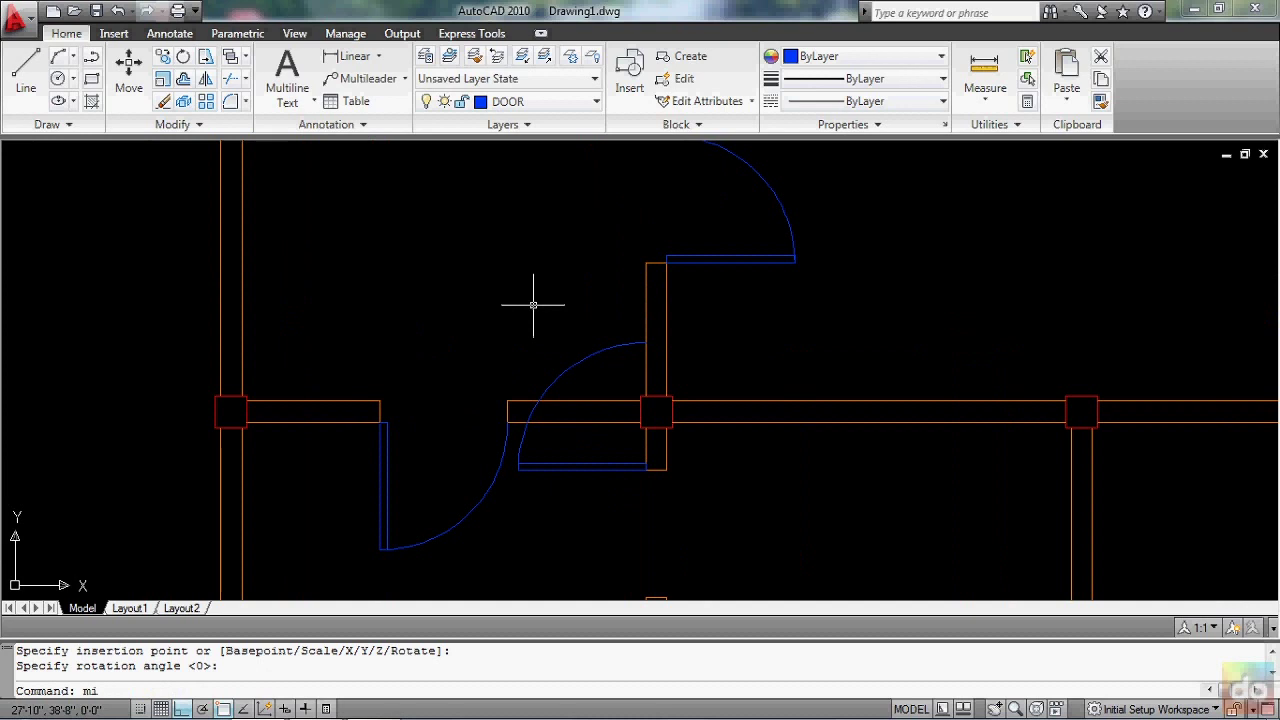
- Mirror that door across a line along the wall so it swings downward, erasing the original
{"action": "key", "text": "Return"}
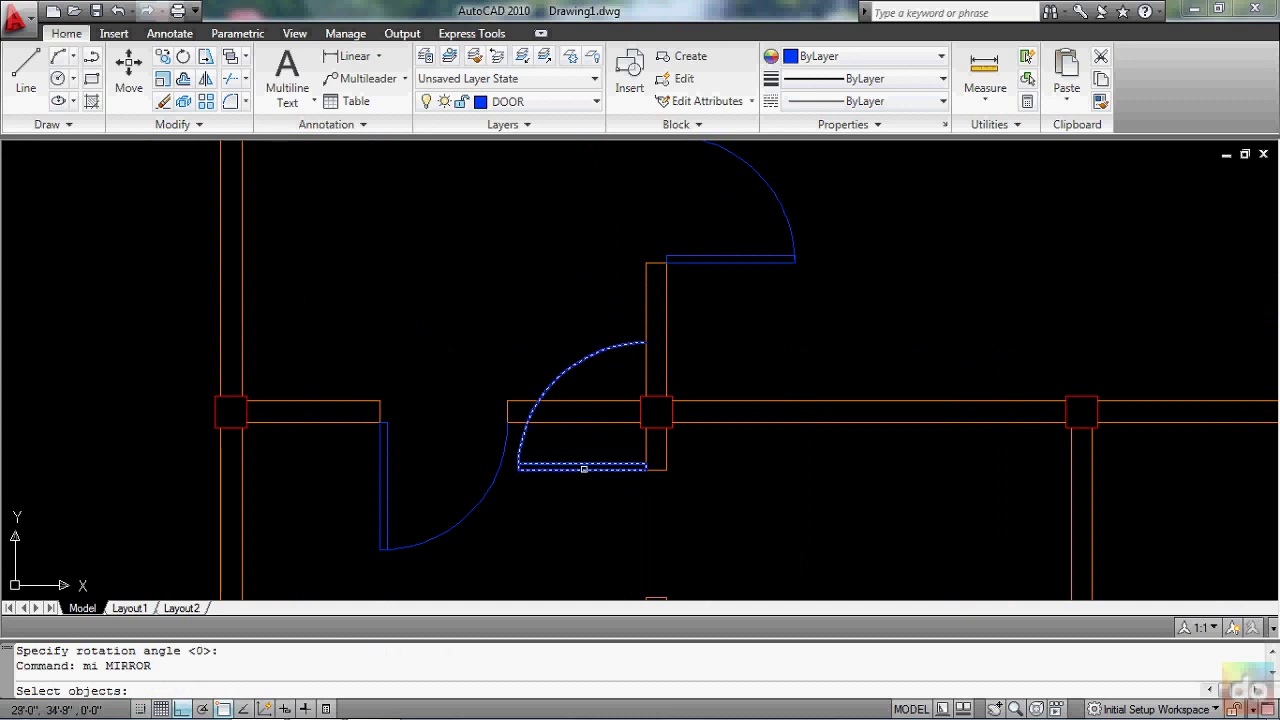
{"action": "left_click", "coordinate": [584, 467]}
{"action": "key", "text": "Return"}
{"action": "scroll", "coordinate": [610, 535], "scroll_direction": "up", "scroll_amount": 3}
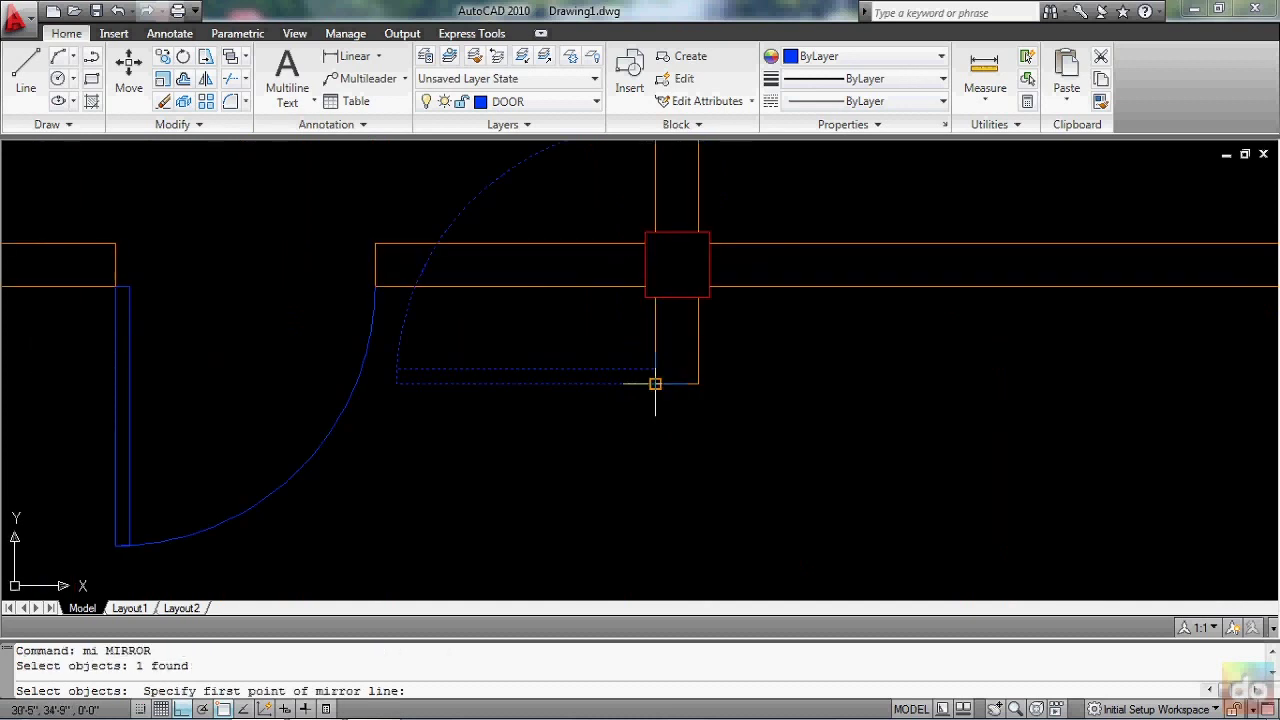
{"action": "left_click", "coordinate": [655, 383]}
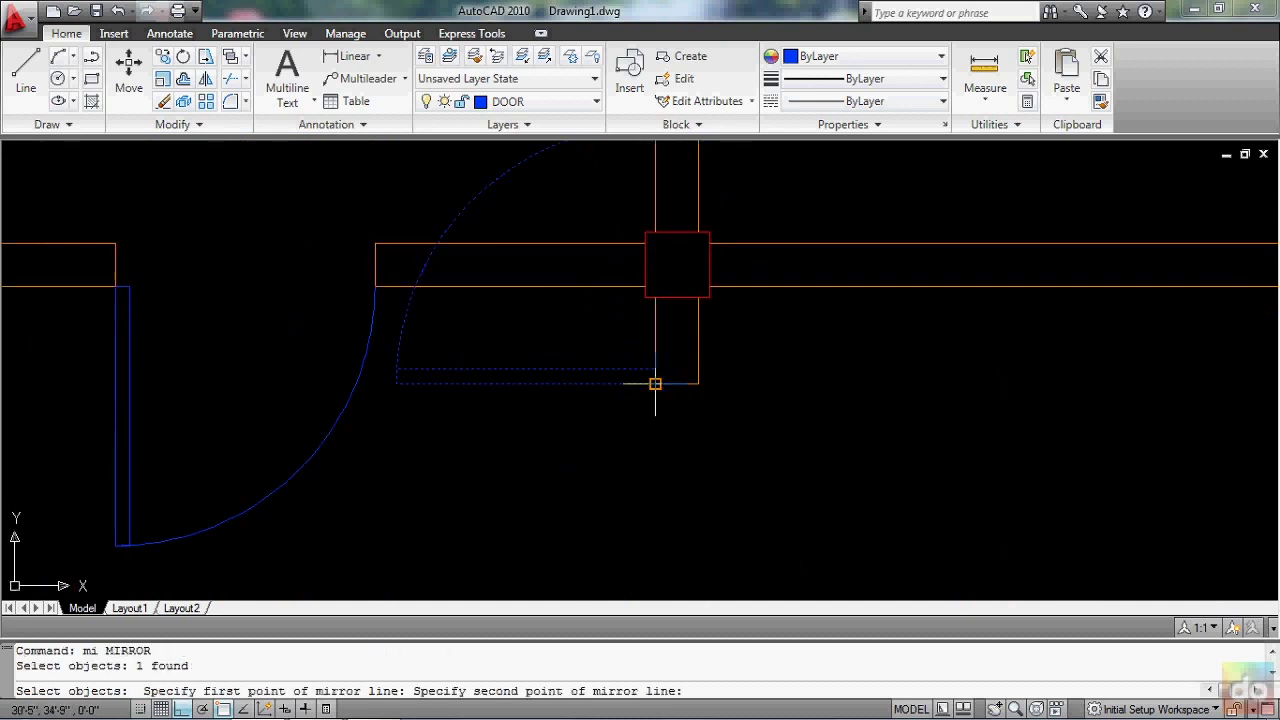
{"action": "left_click", "coordinate": [1020, 449]}
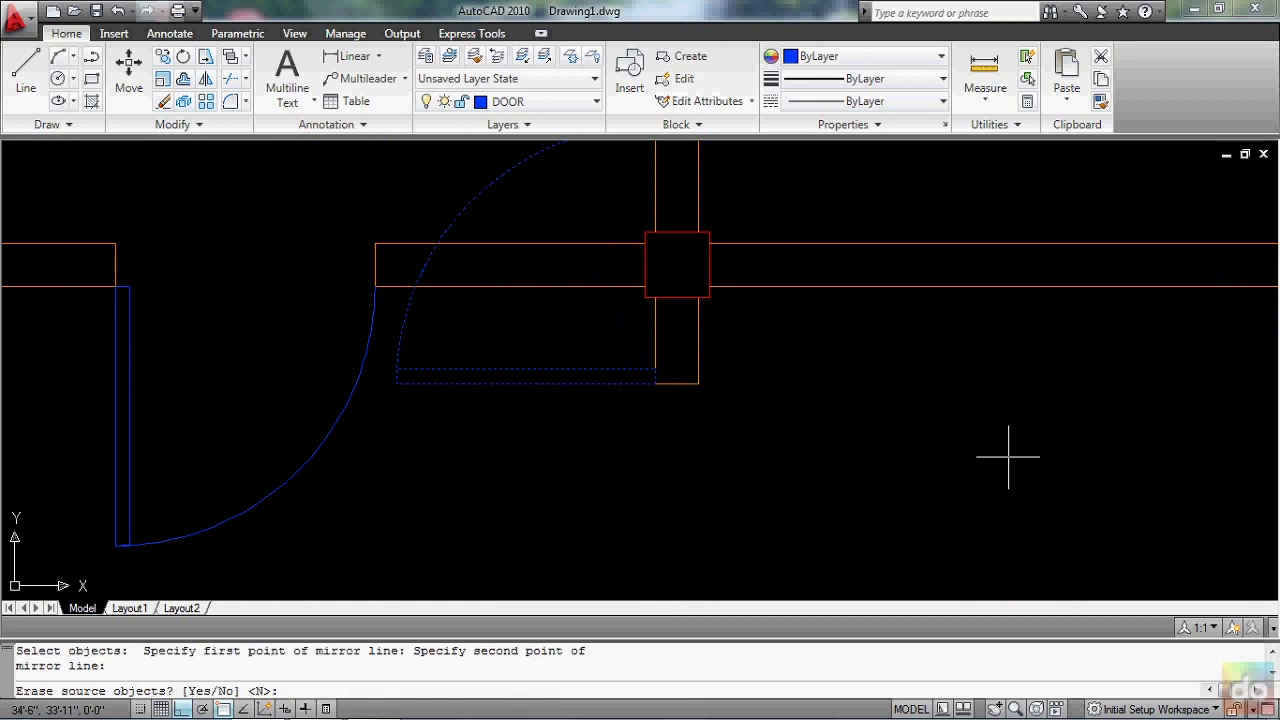
{"action": "type", "text": "y"}
{"action": "key", "text": "Return"}
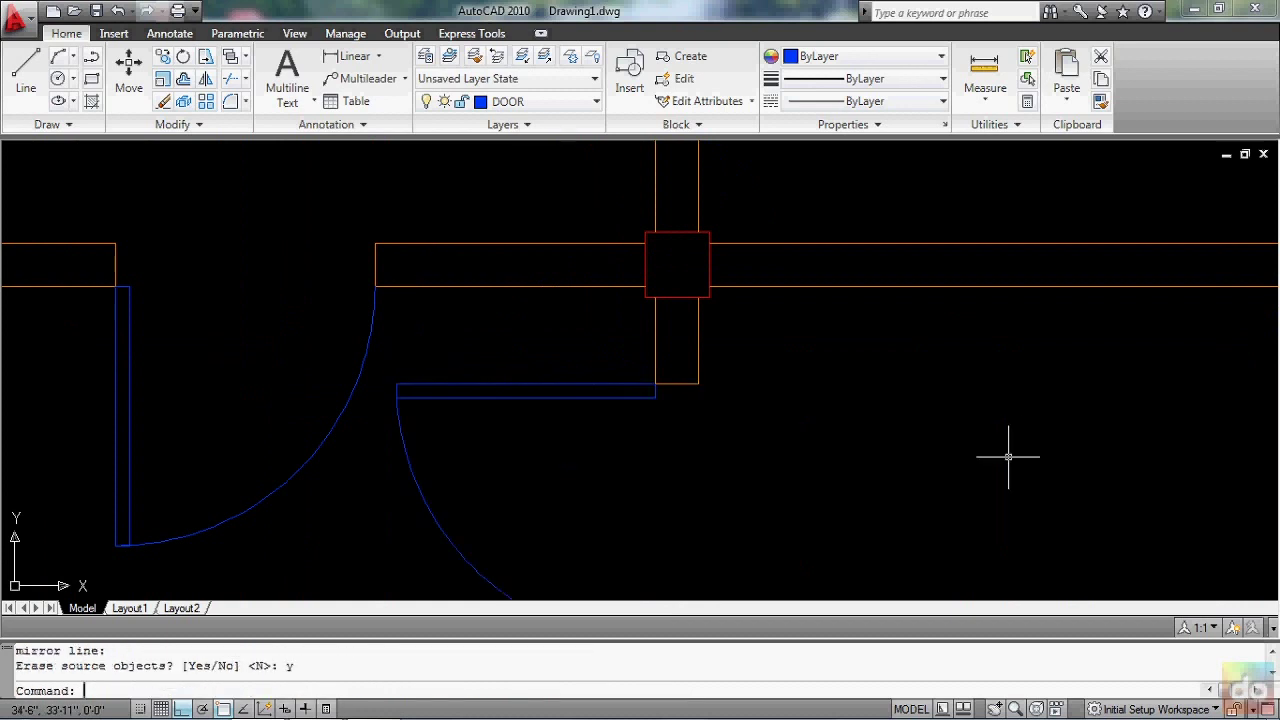
- Insert Door 3 at the end of the lower room's bottom wall at 0° rotation
{"action": "scroll", "coordinate": [1005, 457], "scroll_direction": "down", "scroll_amount": 3}
{"action": "middle_click_drag", "start_coordinate": [886, 466], "coordinate": [771, 257]}
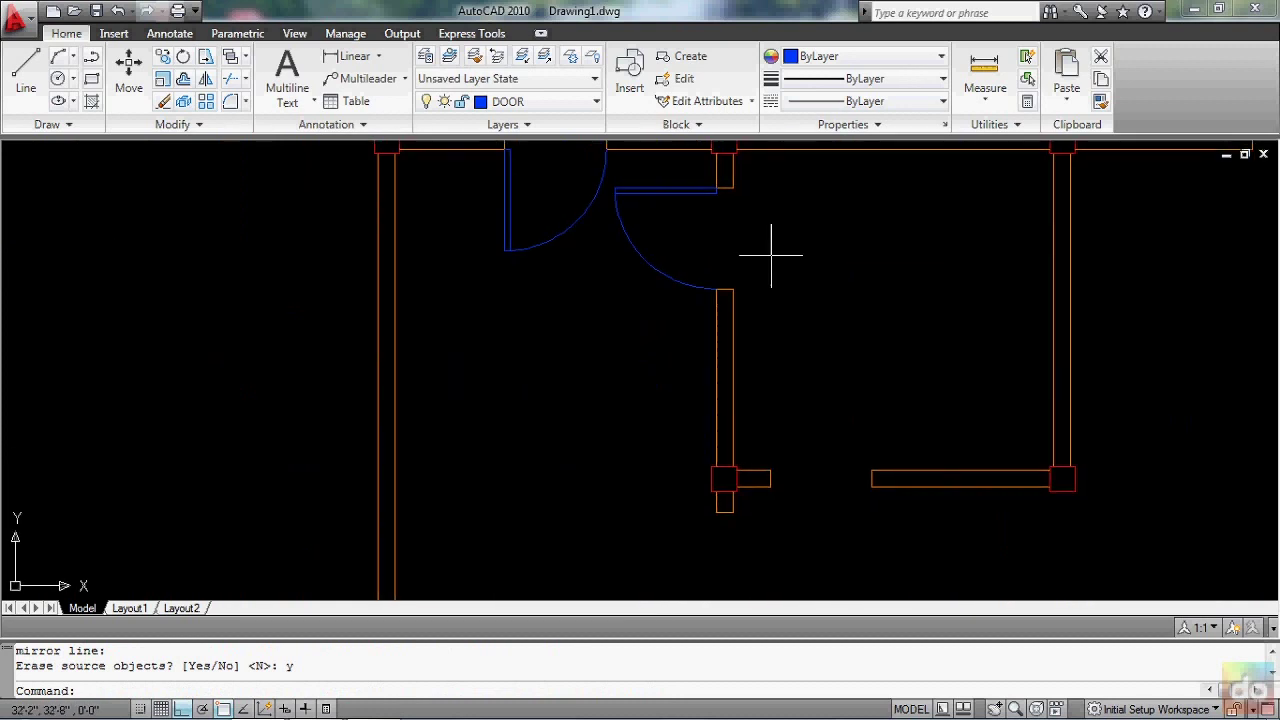
{"action": "middle_click_drag", "start_coordinate": [829, 500], "coordinate": [763, 391]}
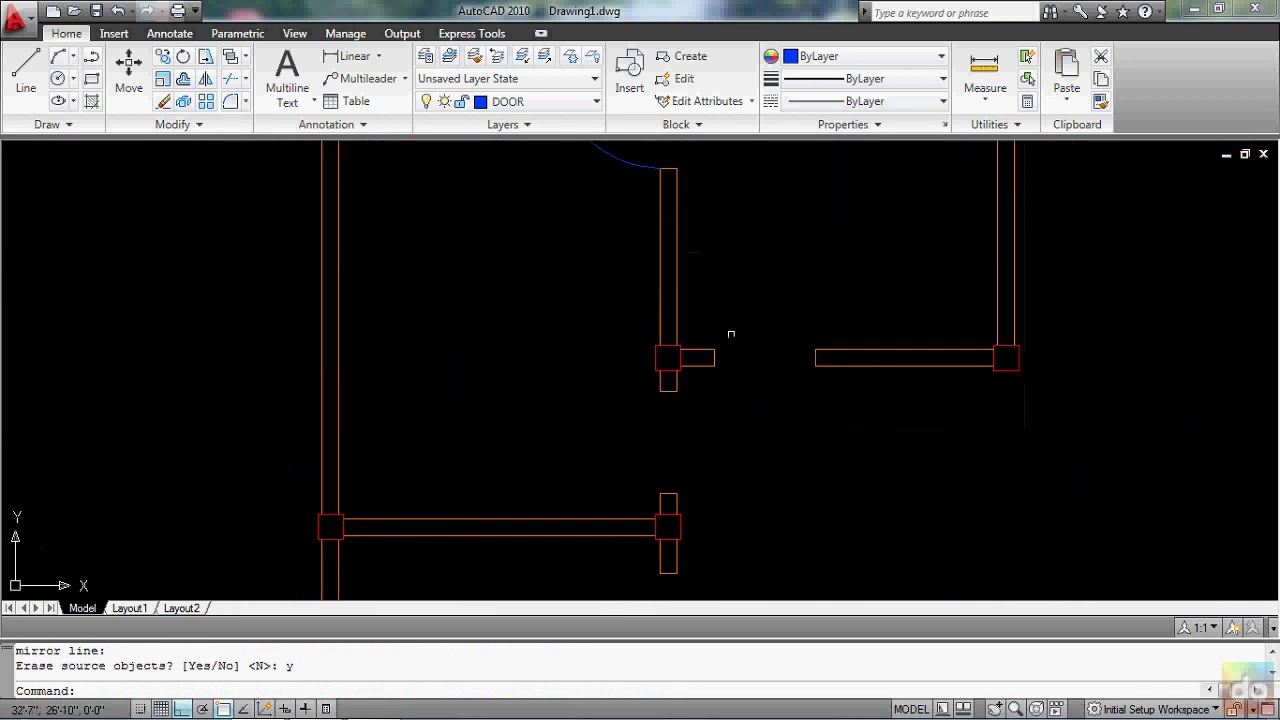
{"action": "middle_click_drag", "start_coordinate": [735, 307], "coordinate": [661, 408]}
{"action": "scroll", "coordinate": [700, 405], "scroll_direction": "up", "scroll_amount": 3}
{"action": "type", "text": "i"}
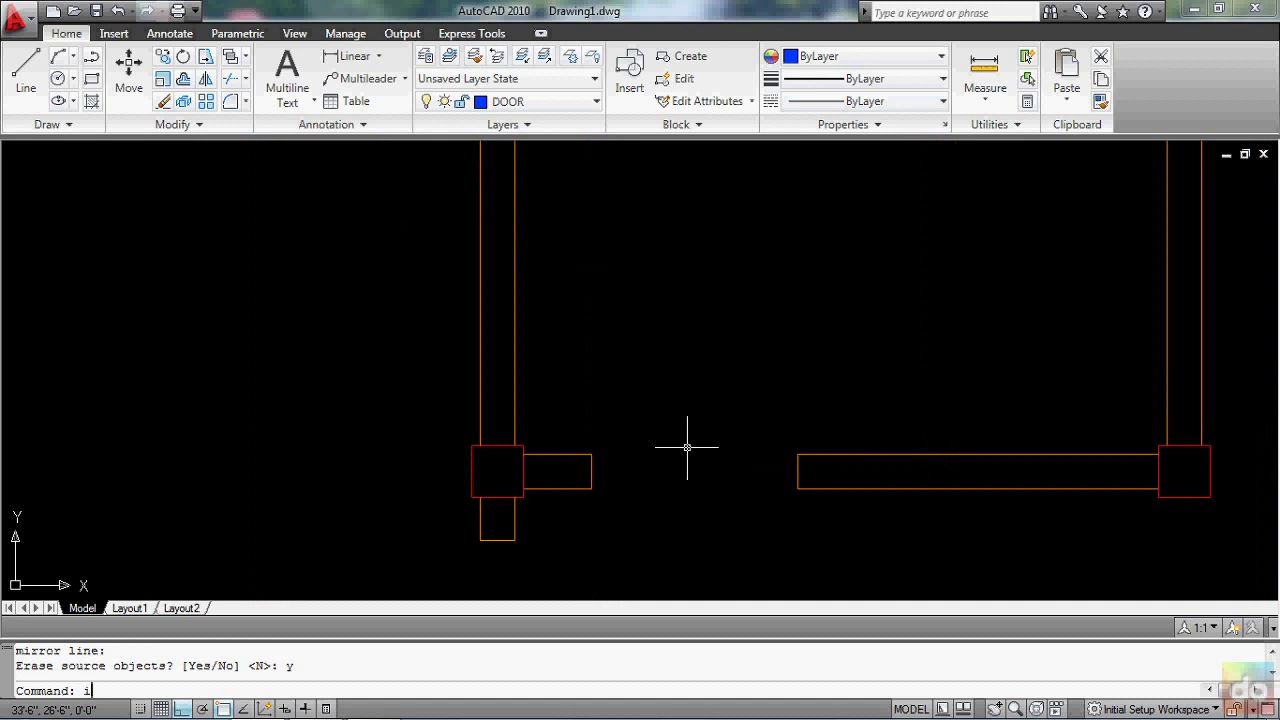
{"action": "key", "text": "Return"}
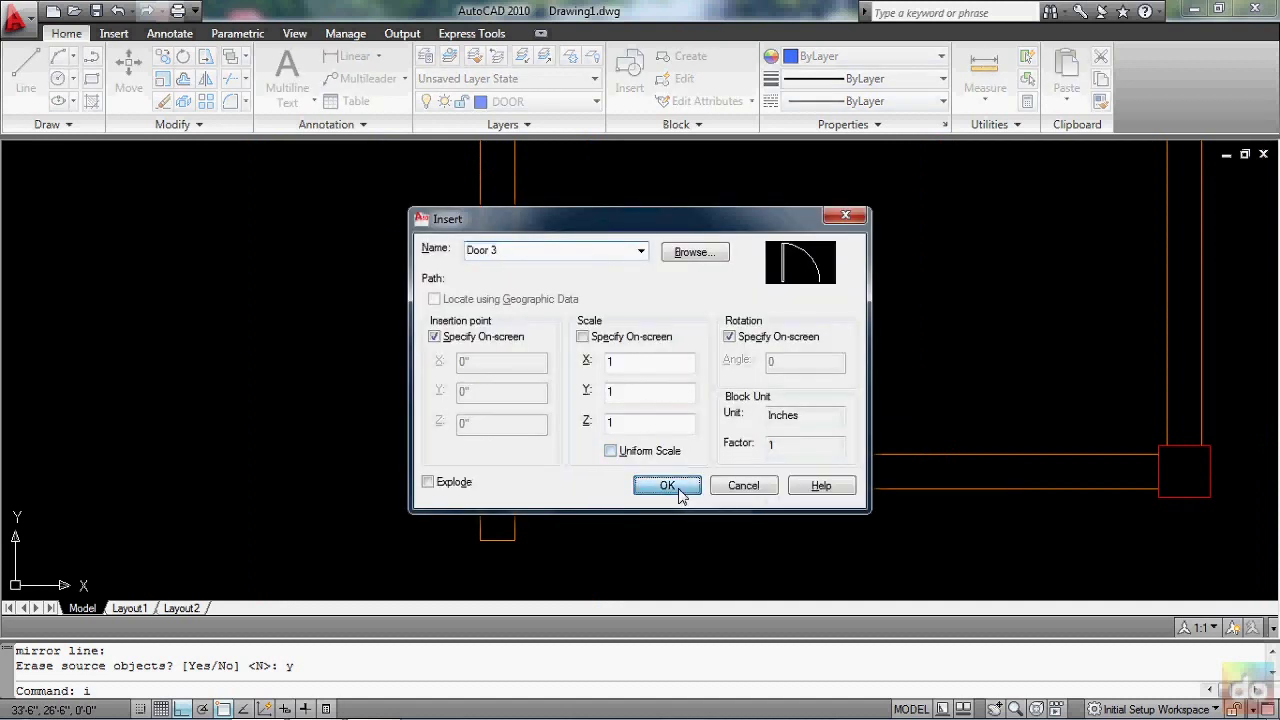
{"action": "left_click", "coordinate": [676, 490]}
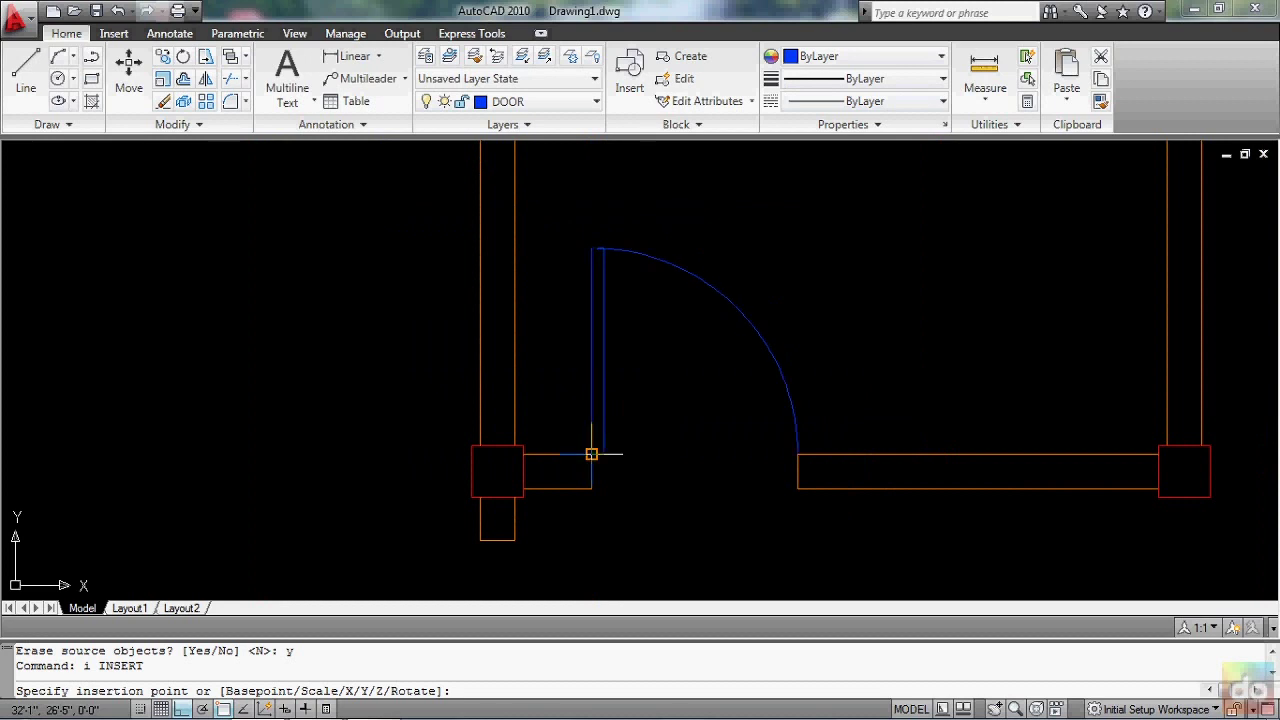
{"action": "left_click", "coordinate": [591, 454]}
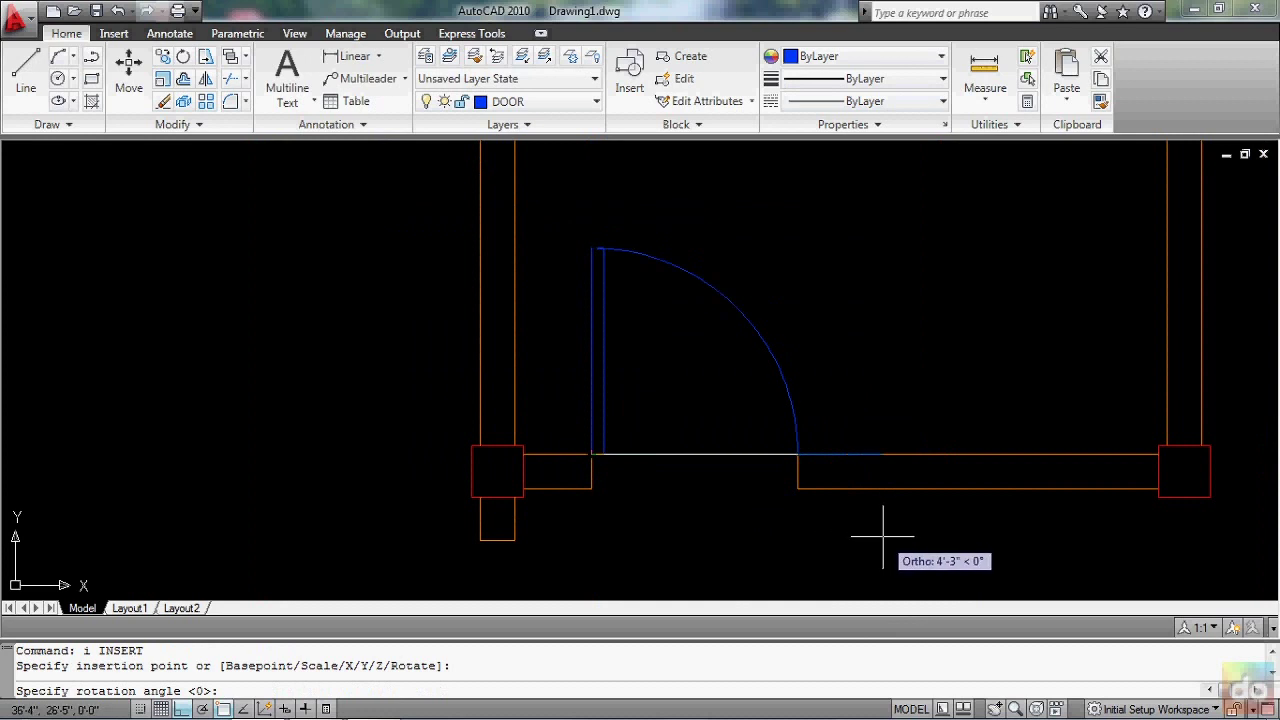
{"action": "left_click", "coordinate": [883, 537]}
{"action": "scroll", "coordinate": [855, 441], "scroll_direction": "down", "scroll_amount": 5}
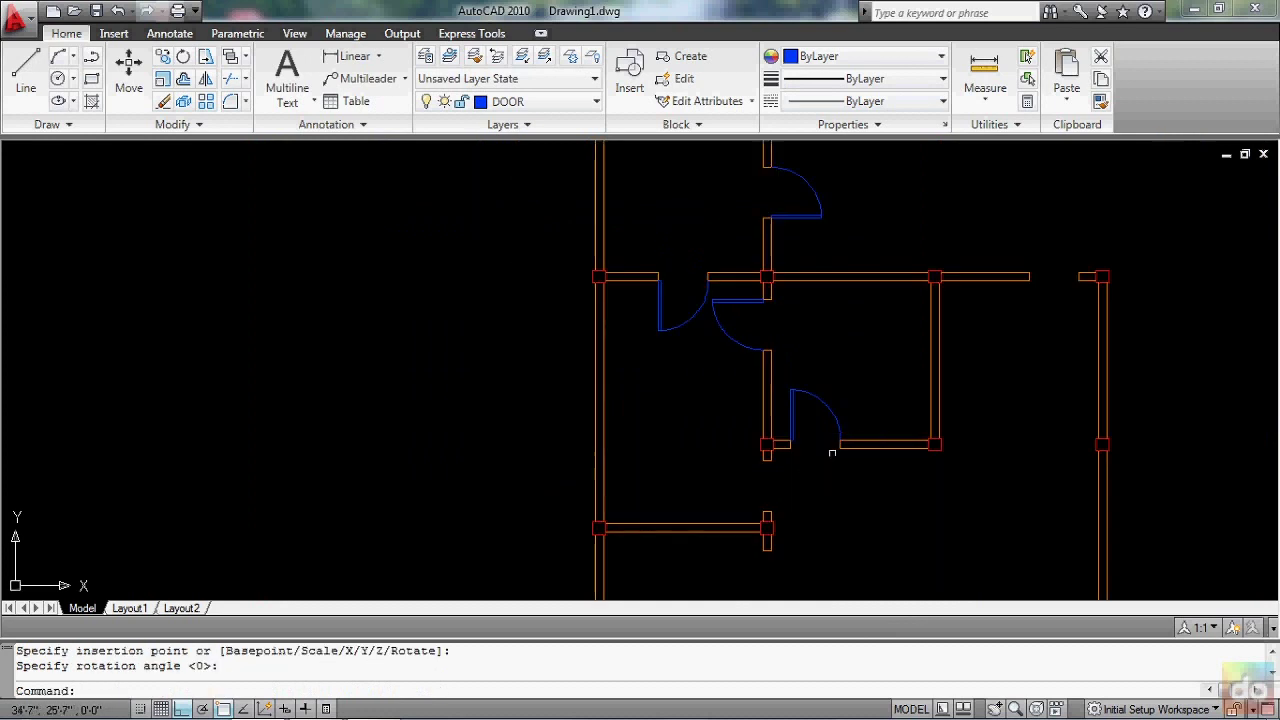
- Insert Door 3 at the column corner of the lower vertical wall, rotated 90°
{"action": "scroll", "coordinate": [770, 535], "scroll_direction": "up", "scroll_amount": 5}
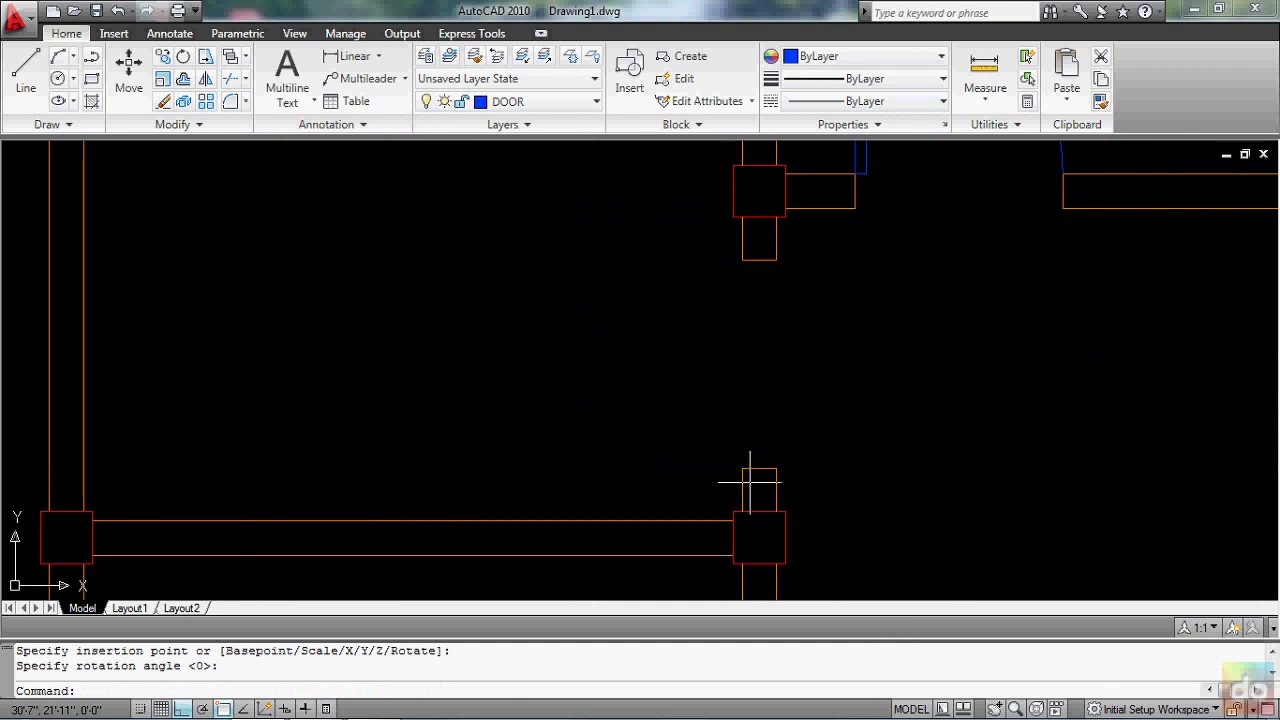
{"action": "scroll", "coordinate": [749, 471], "scroll_direction": "down", "scroll_amount": 3}
{"action": "scroll", "coordinate": [712, 442], "scroll_direction": "up", "scroll_amount": 1}
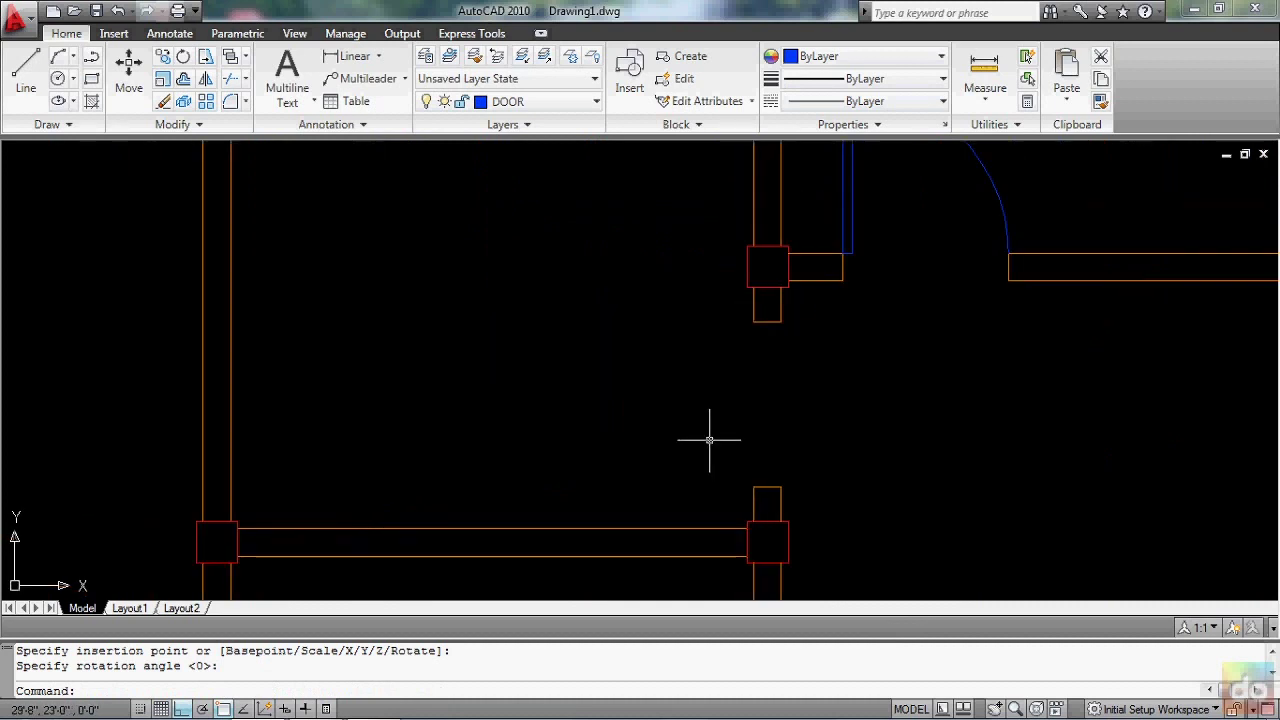
{"action": "type", "text": "i"}
{"action": "key", "text": "Return"}
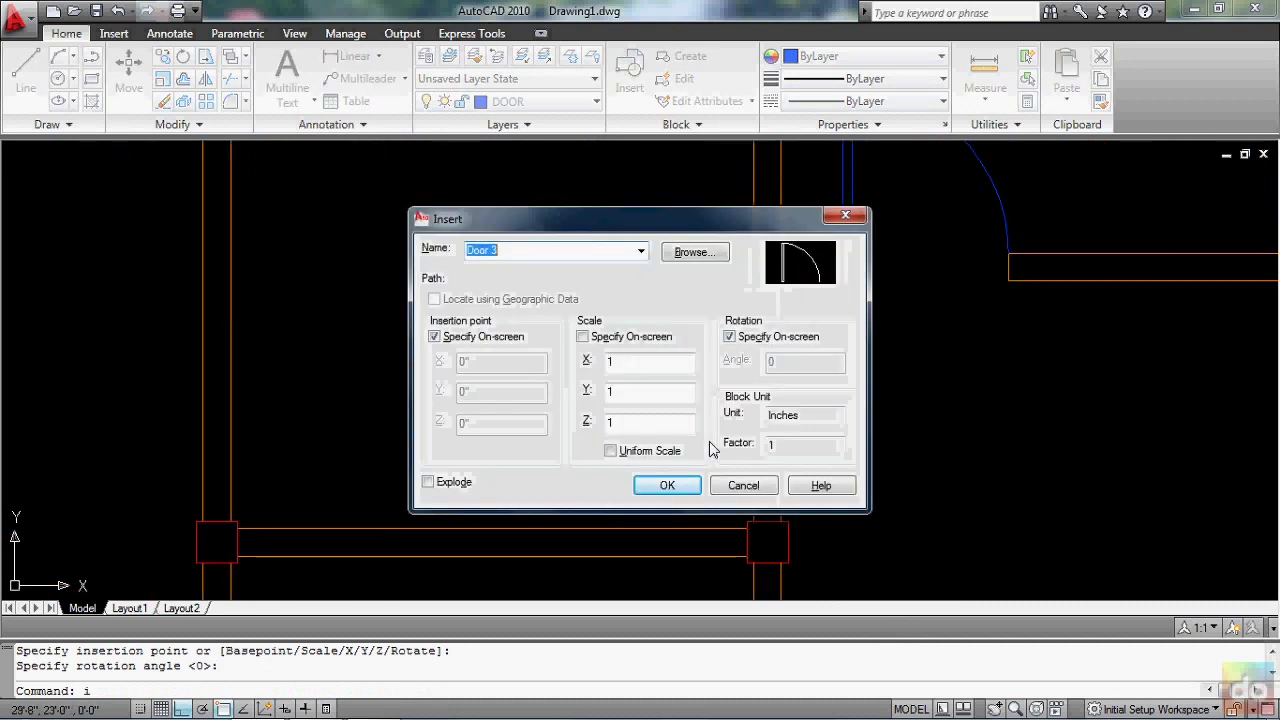
{"action": "left_click", "coordinate": [663, 486]}
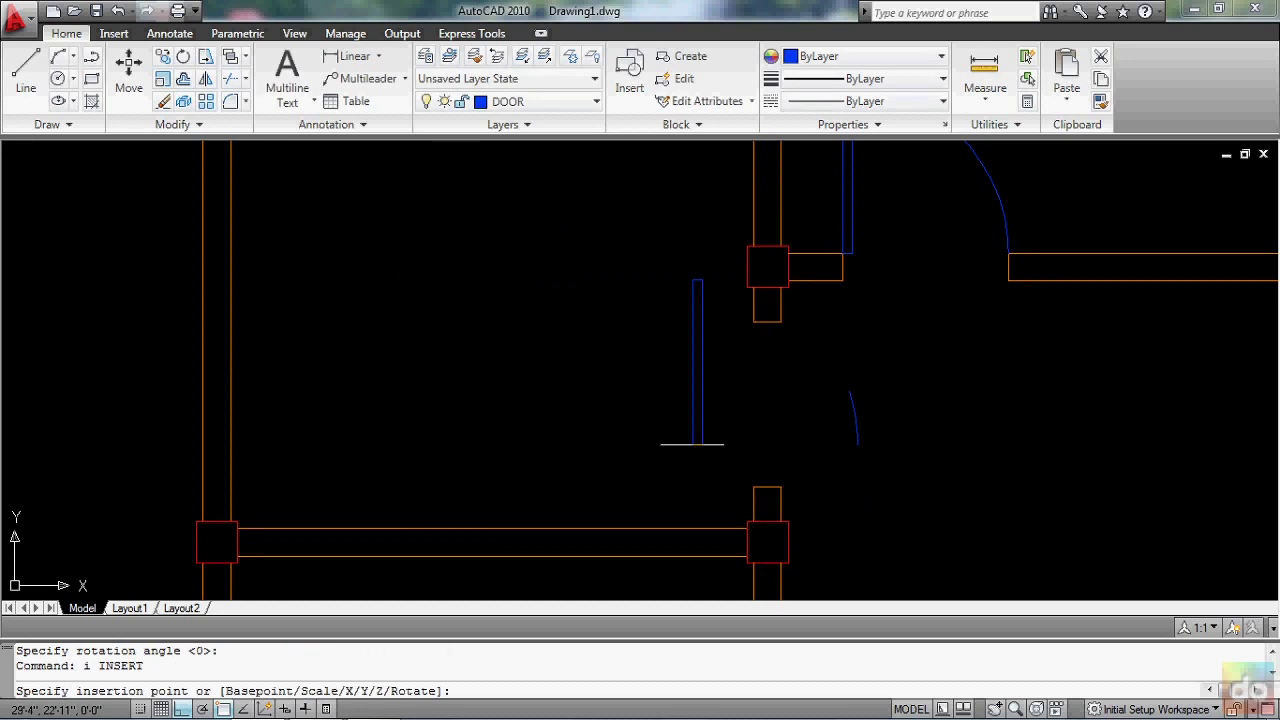
{"action": "left_click", "coordinate": [754, 488]}
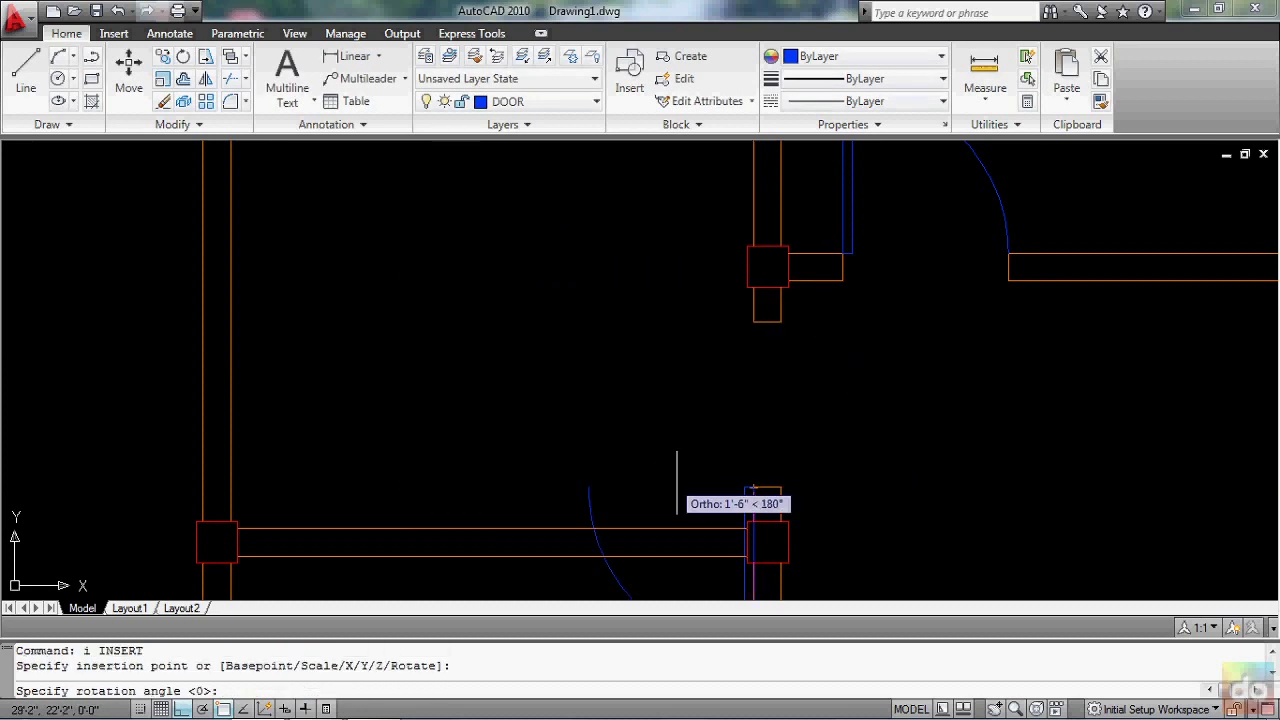
{"action": "left_click", "coordinate": [614, 260]}
- Pan to the next wall opening and start another Door 3 insertion
{"action": "scroll", "coordinate": [762, 368], "scroll_direction": "down", "scroll_amount": 4}
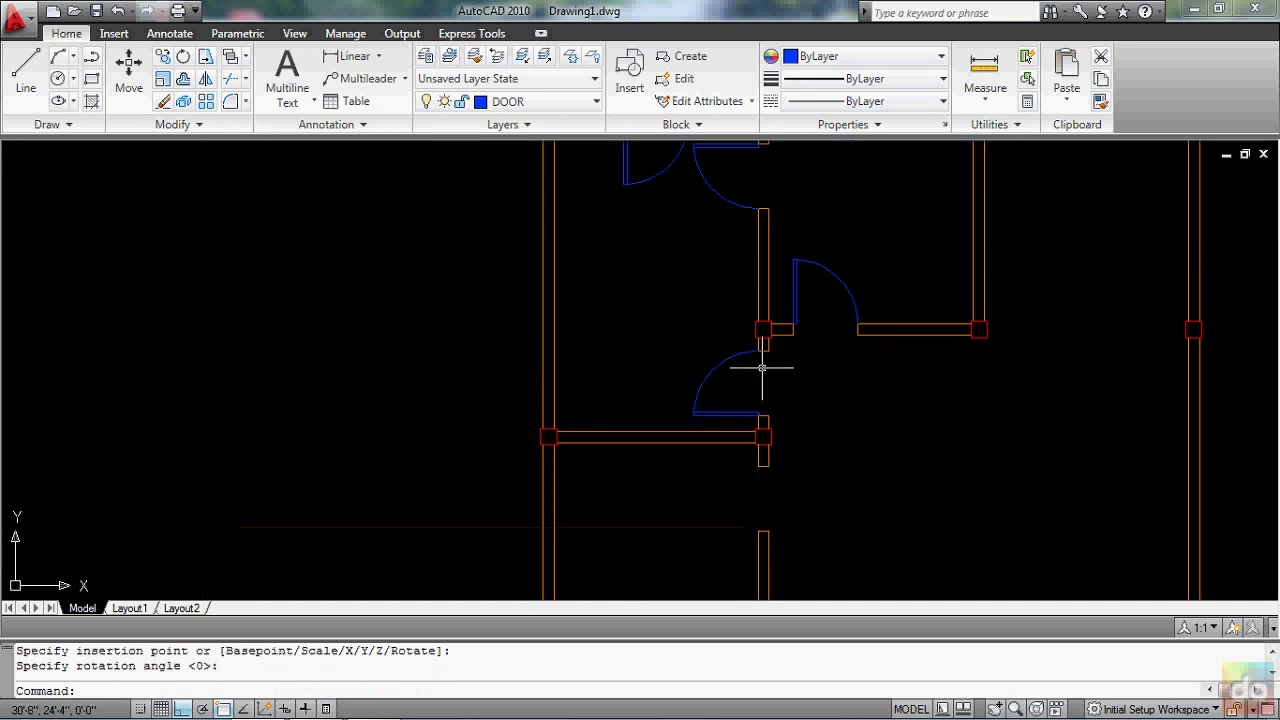
{"action": "scroll", "coordinate": [771, 500], "scroll_direction": "up", "scroll_amount": 1}
{"action": "scroll", "coordinate": [745, 495], "scroll_direction": "up", "scroll_amount": 1}
{"action": "scroll", "coordinate": [725, 480], "scroll_direction": "up", "scroll_amount": 1}
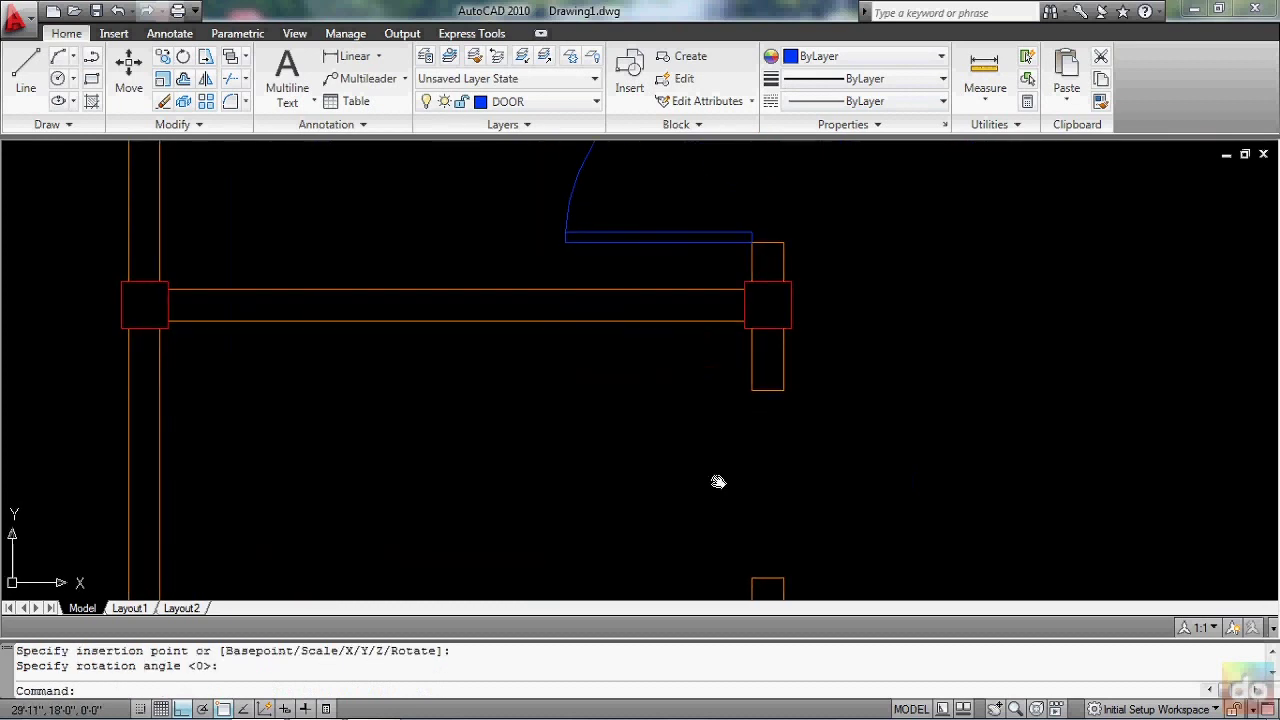
{"action": "middle_click_drag", "start_coordinate": [718, 482], "coordinate": [735, 350]}
{"action": "type", "text": "i"}
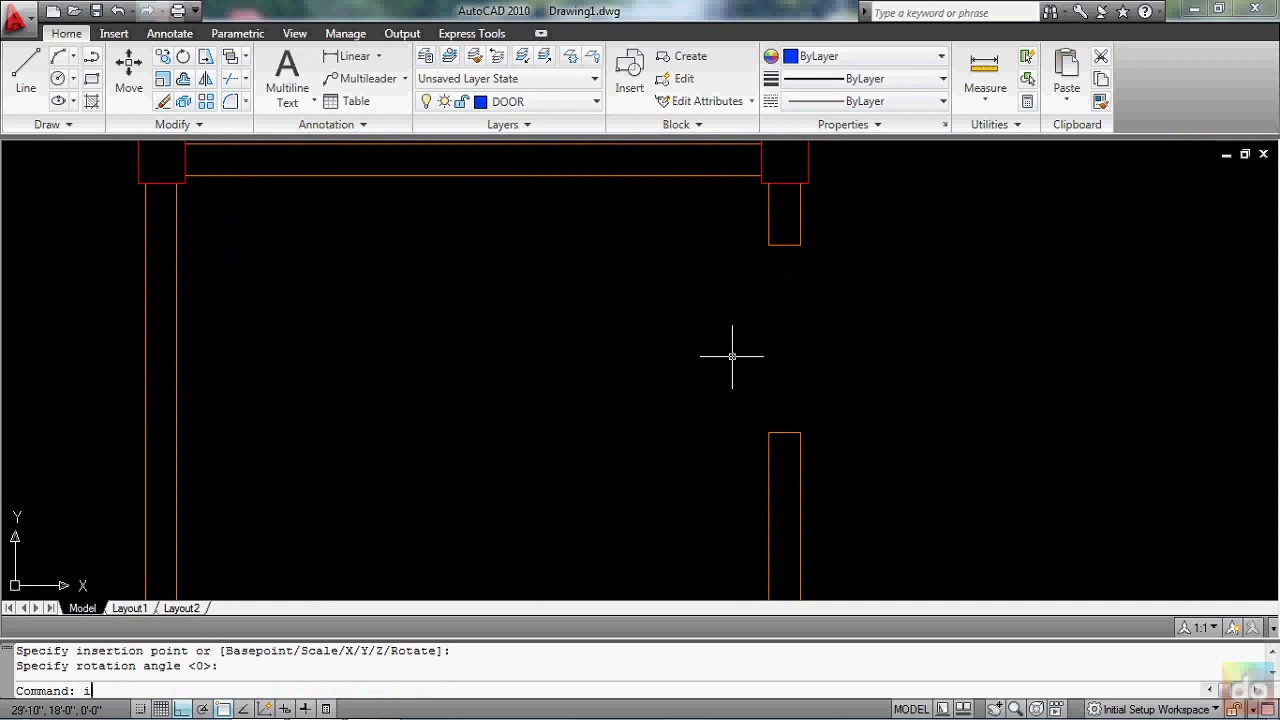
{"action": "key", "text": "Return"}
- Place Door 3 in the right vertical opening just above the fifth door, rotated 90°
{"action": "left_click", "coordinate": [664, 484]}
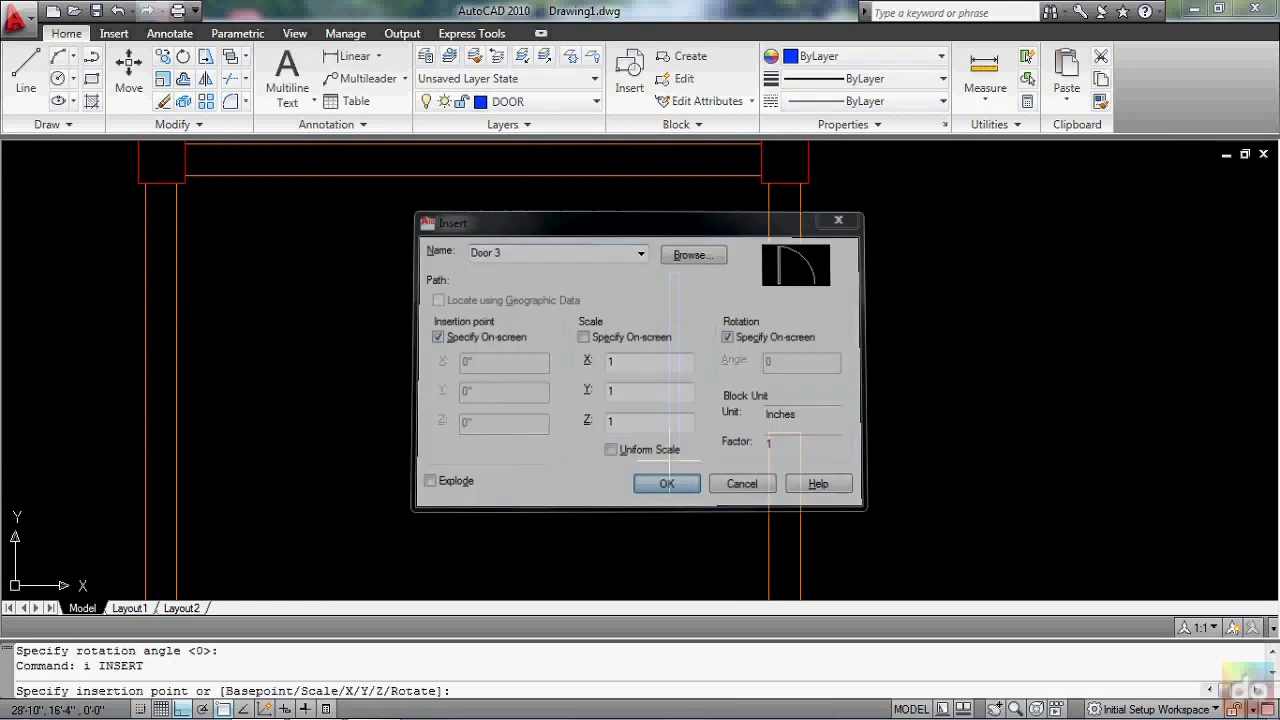
{"action": "left_click", "coordinate": [768, 245]}
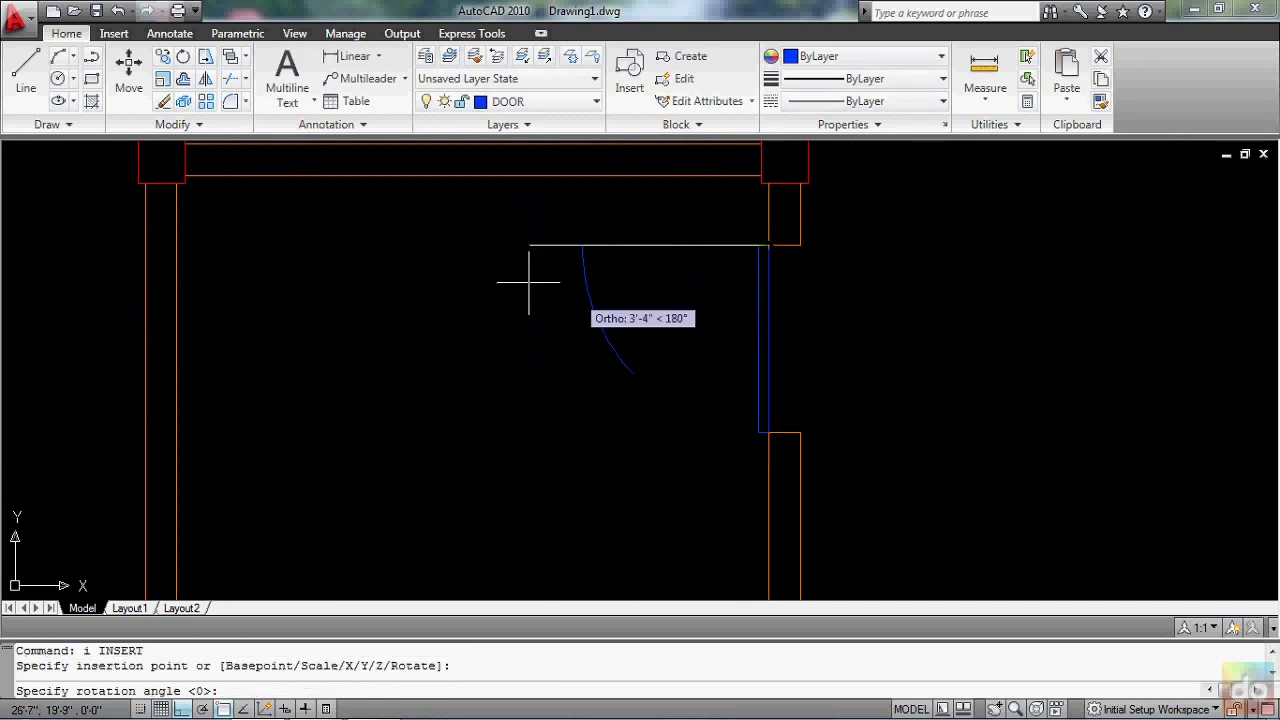
{"action": "scroll", "coordinate": [550, 320], "scroll_direction": "down", "scroll_amount": 2}
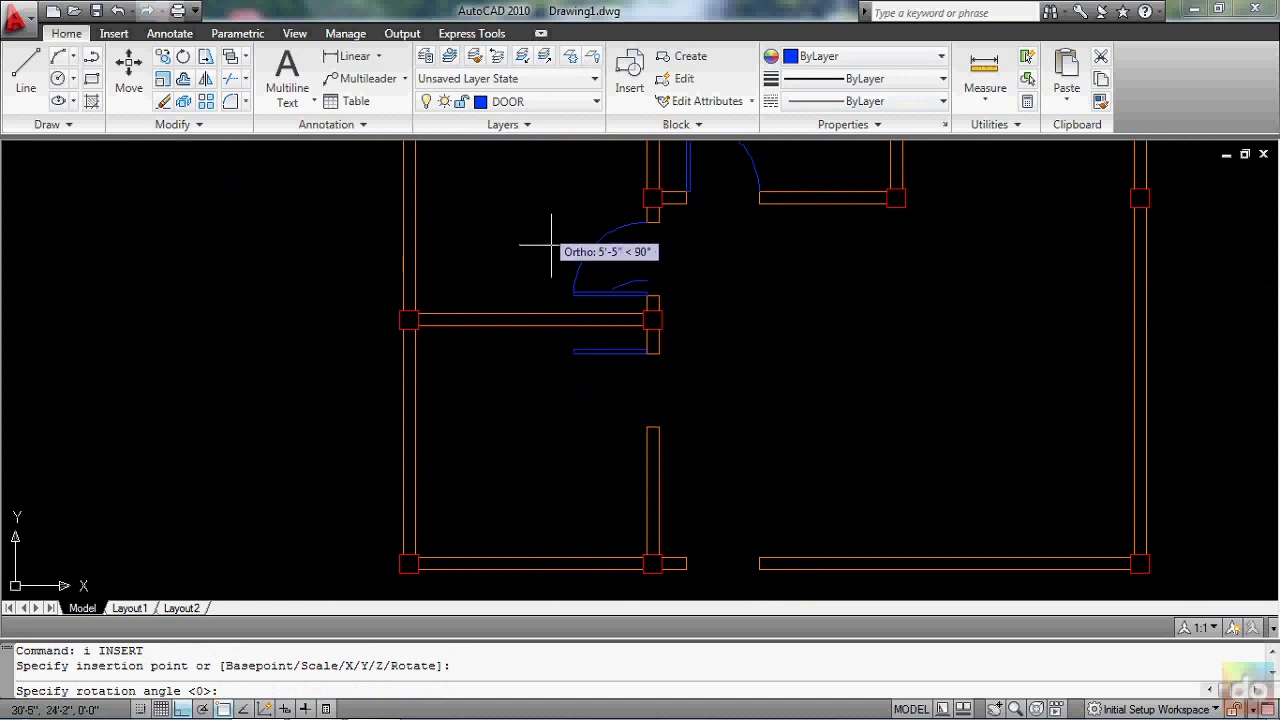
{"action": "scroll", "coordinate": [642, 180], "scroll_direction": "up", "scroll_amount": 1}
{"action": "scroll", "coordinate": [600, 343], "scroll_direction": "down", "scroll_amount": 2}
{"action": "scroll", "coordinate": [557, 286], "scroll_direction": "down", "scroll_amount": 1}
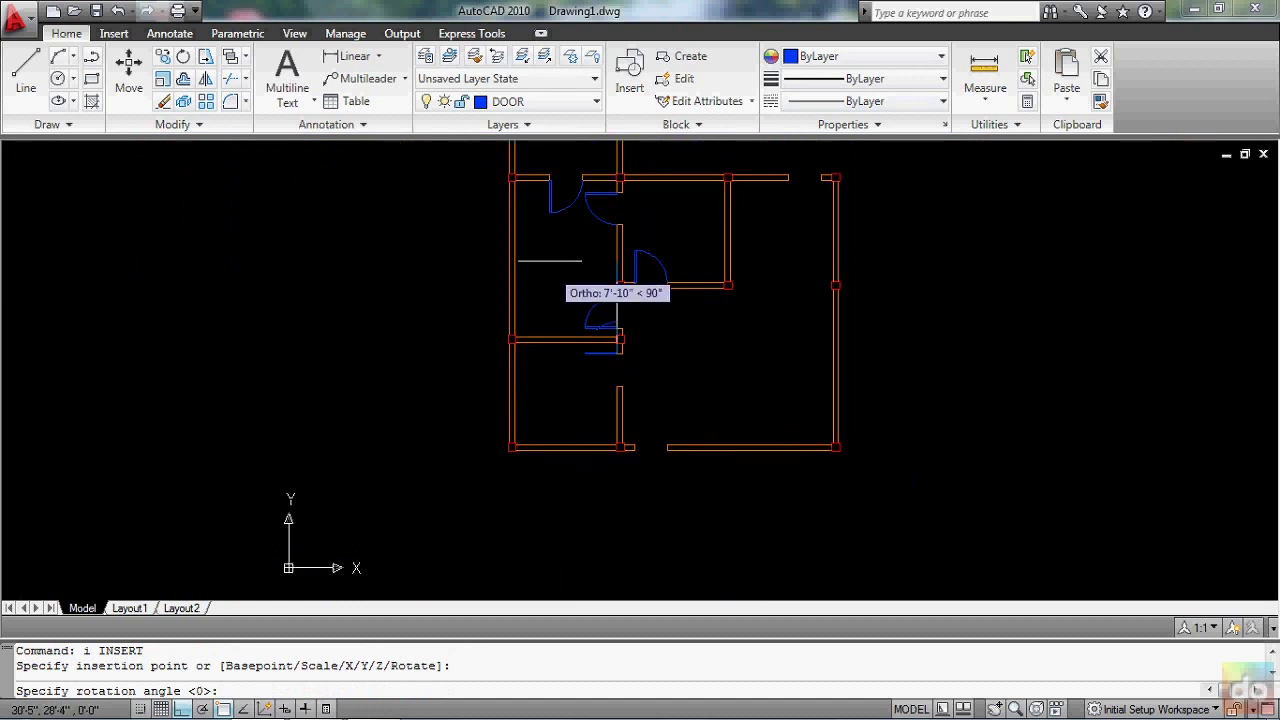
{"action": "scroll", "coordinate": [580, 310], "scroll_direction": "up", "scroll_amount": 4}
{"action": "scroll", "coordinate": [591, 325], "scroll_direction": "up", "scroll_amount": 2}
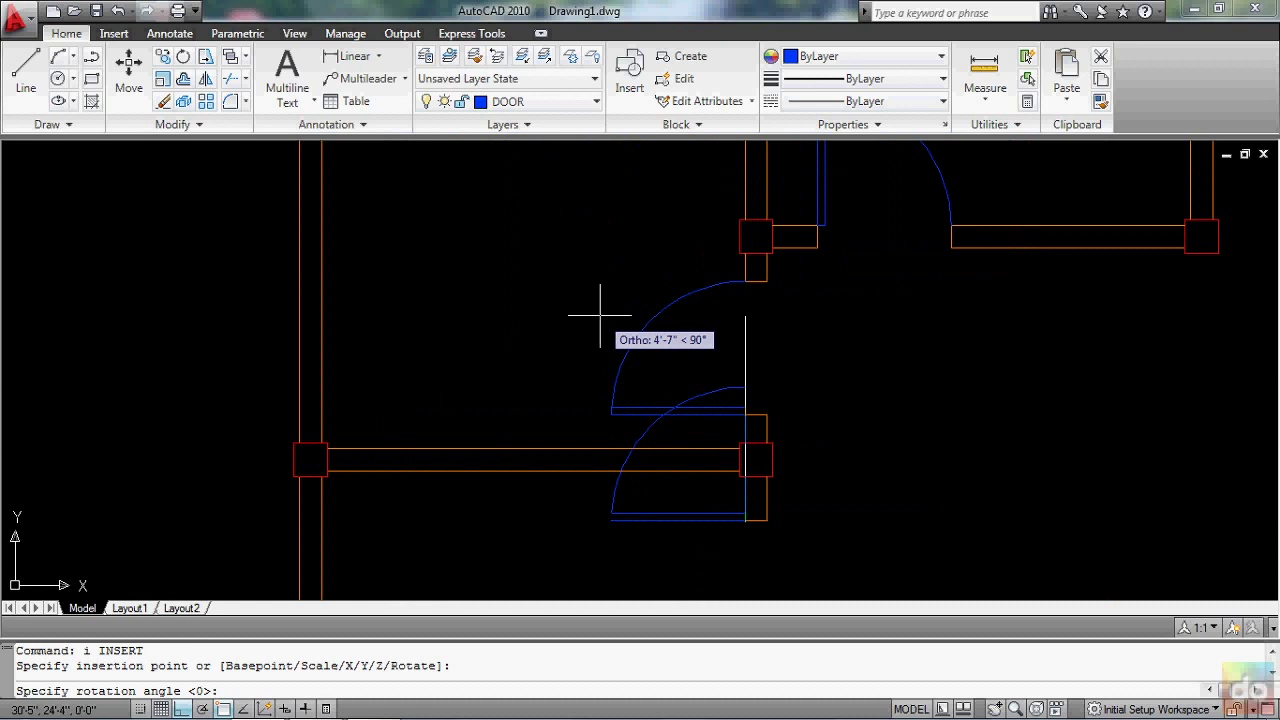
{"action": "left_click", "coordinate": [600, 315]}
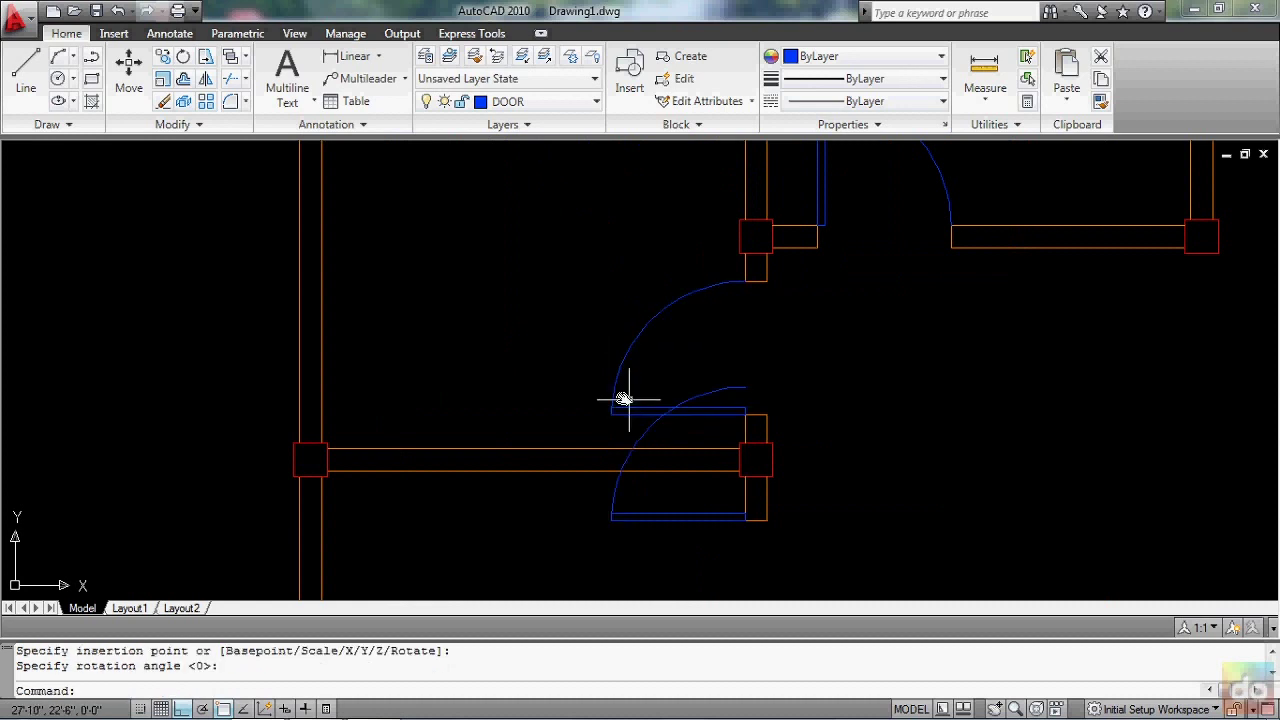
{"action": "middle_click_drag", "start_coordinate": [623, 400], "coordinate": [571, 209]}
{"action": "scroll", "coordinate": [797, 388], "scroll_direction": "up", "scroll_amount": 2}
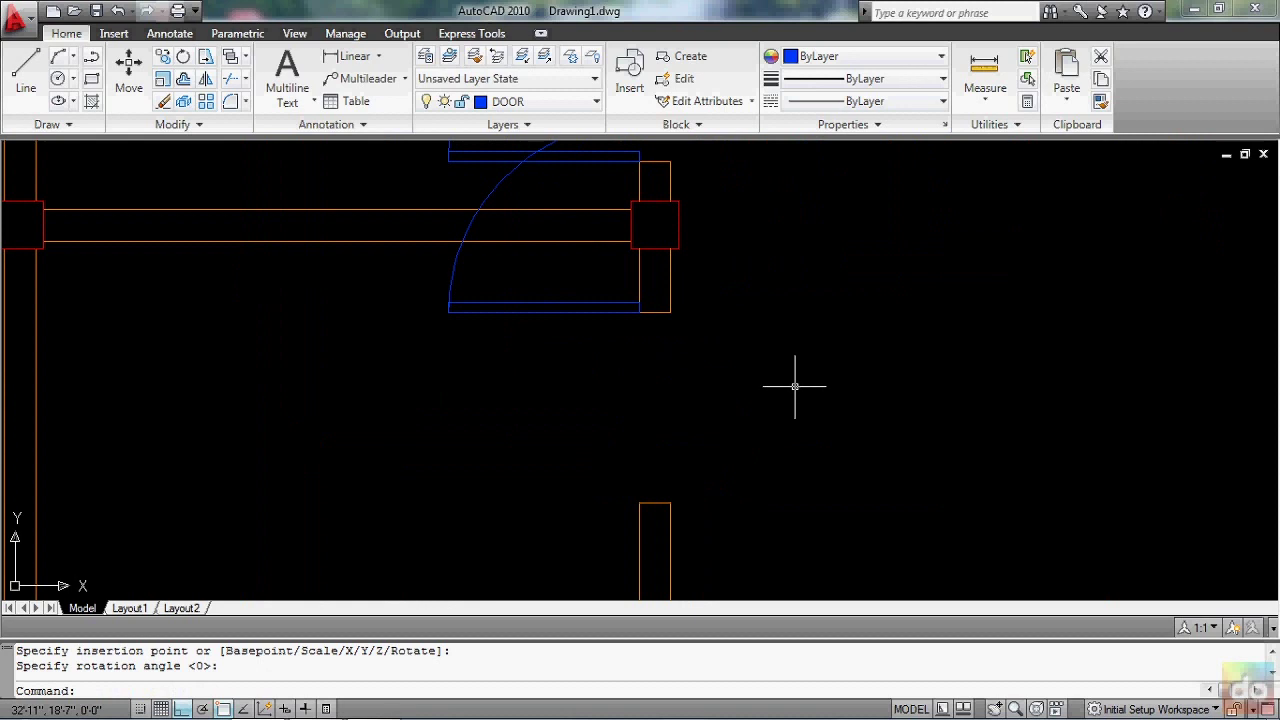
- Mirror the sixth door across a horizontal line at the wall end, erasing the original
{"action": "type", "text": "mi"}
{"action": "key", "text": "Return"}
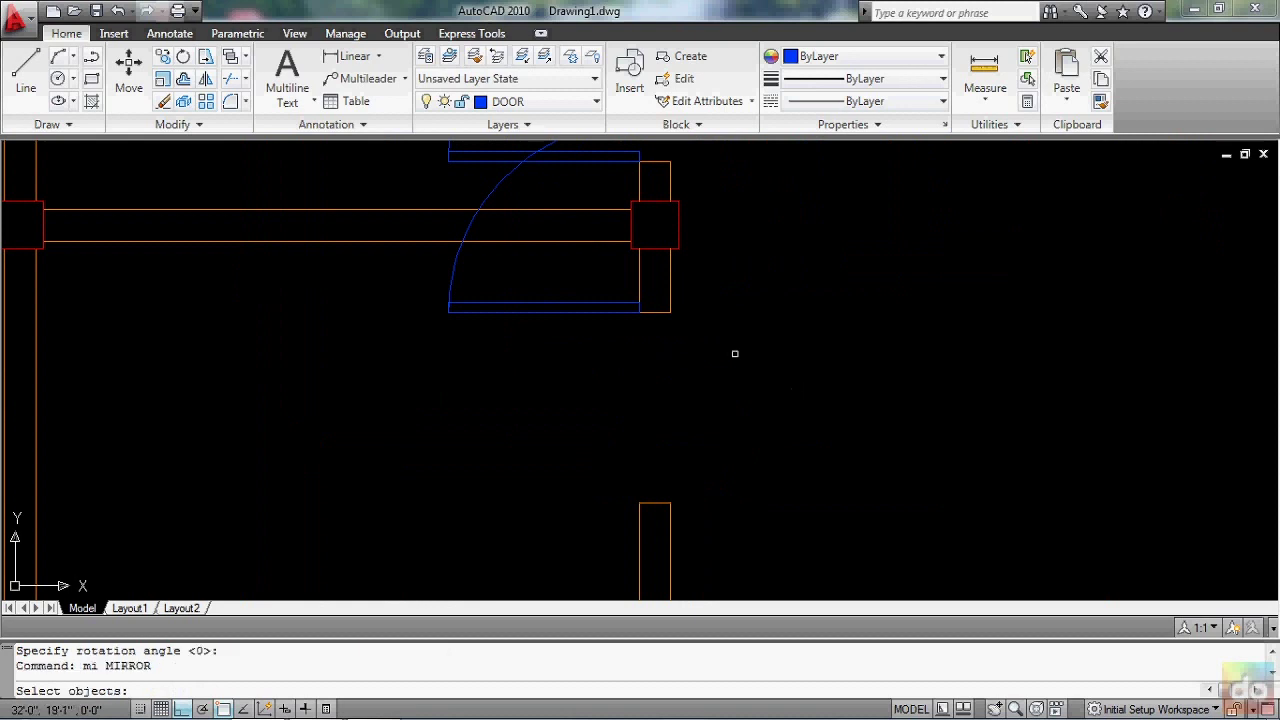
{"action": "left_click", "coordinate": [617, 309]}
{"action": "key", "text": "Return"}
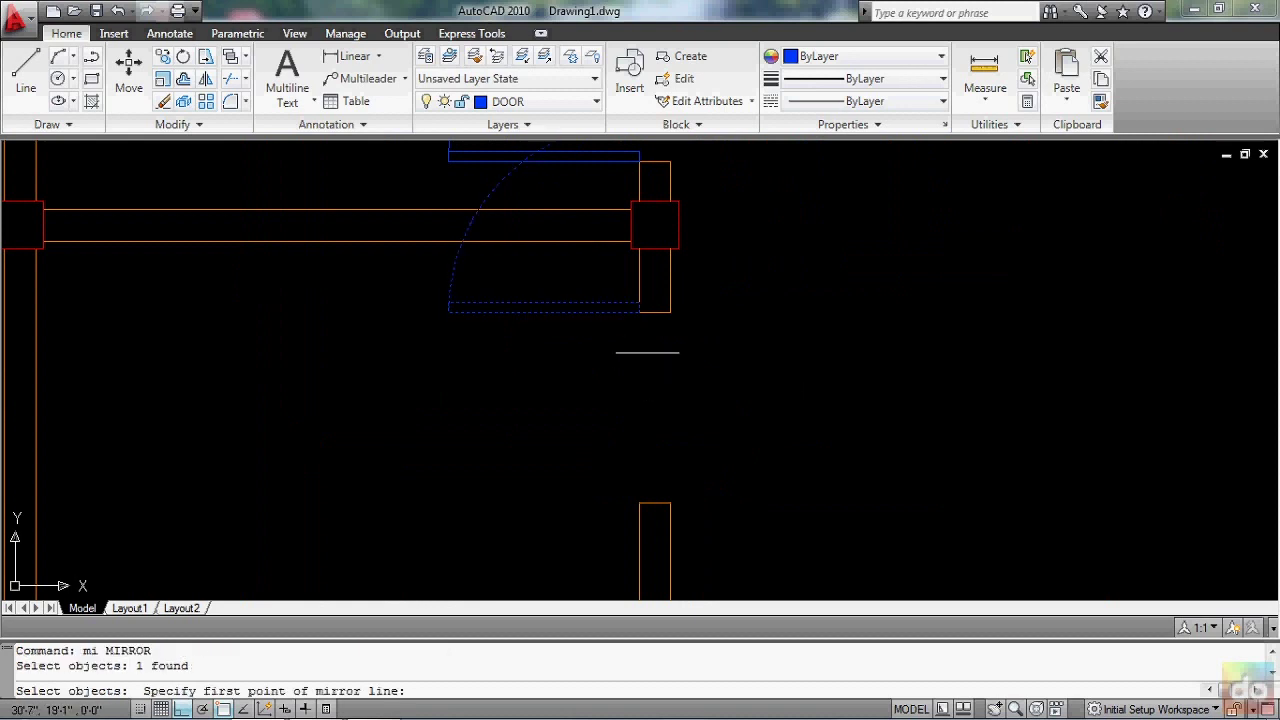
{"action": "left_click", "coordinate": [639, 313]}
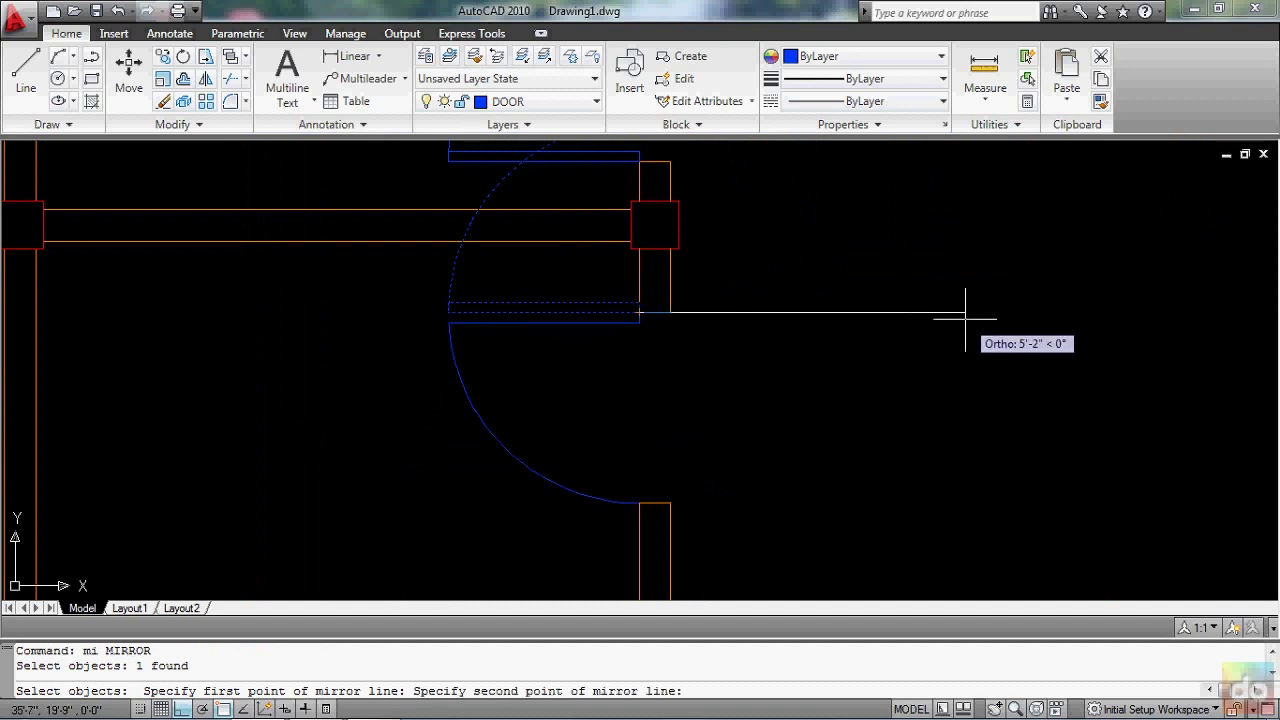
{"action": "left_click", "coordinate": [965, 319]}
{"action": "type", "text": "y"}
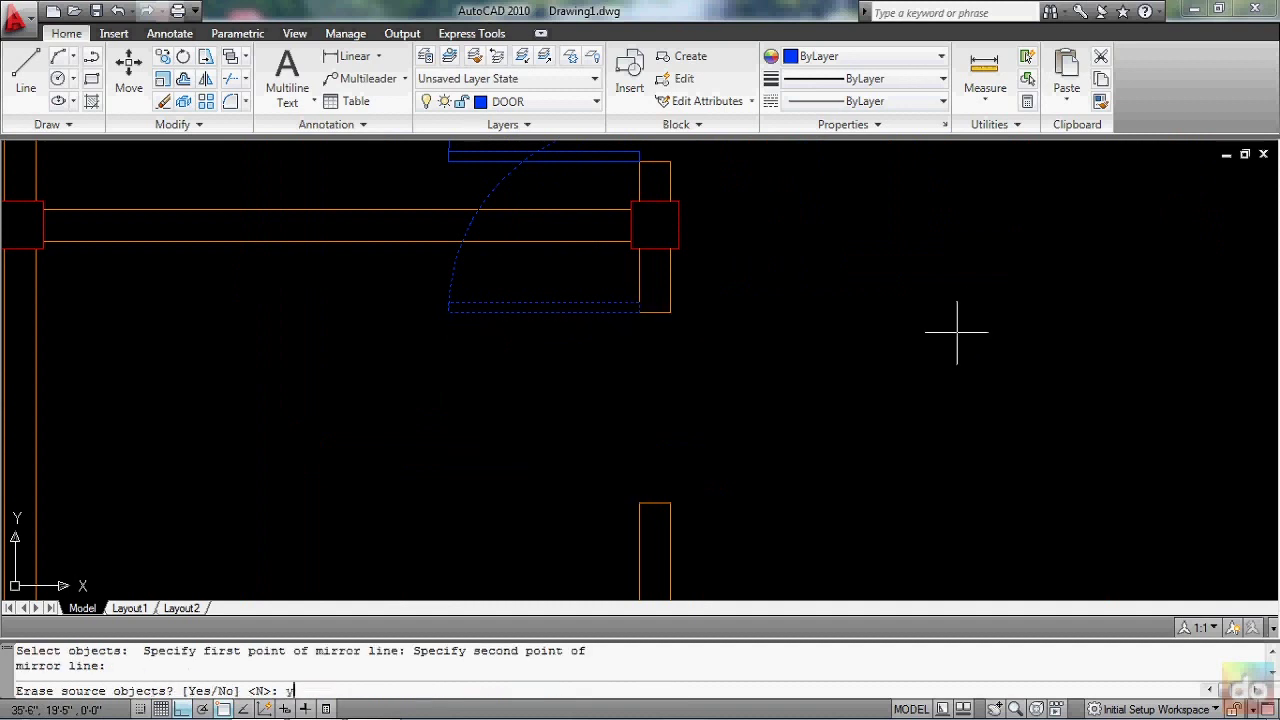
{"action": "key", "text": "Return"}
- Zoom around the plan and bring up the Lesson 29 reference slide
{"action": "scroll", "coordinate": [898, 316], "scroll_direction": "down", "scroll_amount": 2}
{"action": "scroll", "coordinate": [891, 330], "scroll_direction": "down", "scroll_amount": 2}
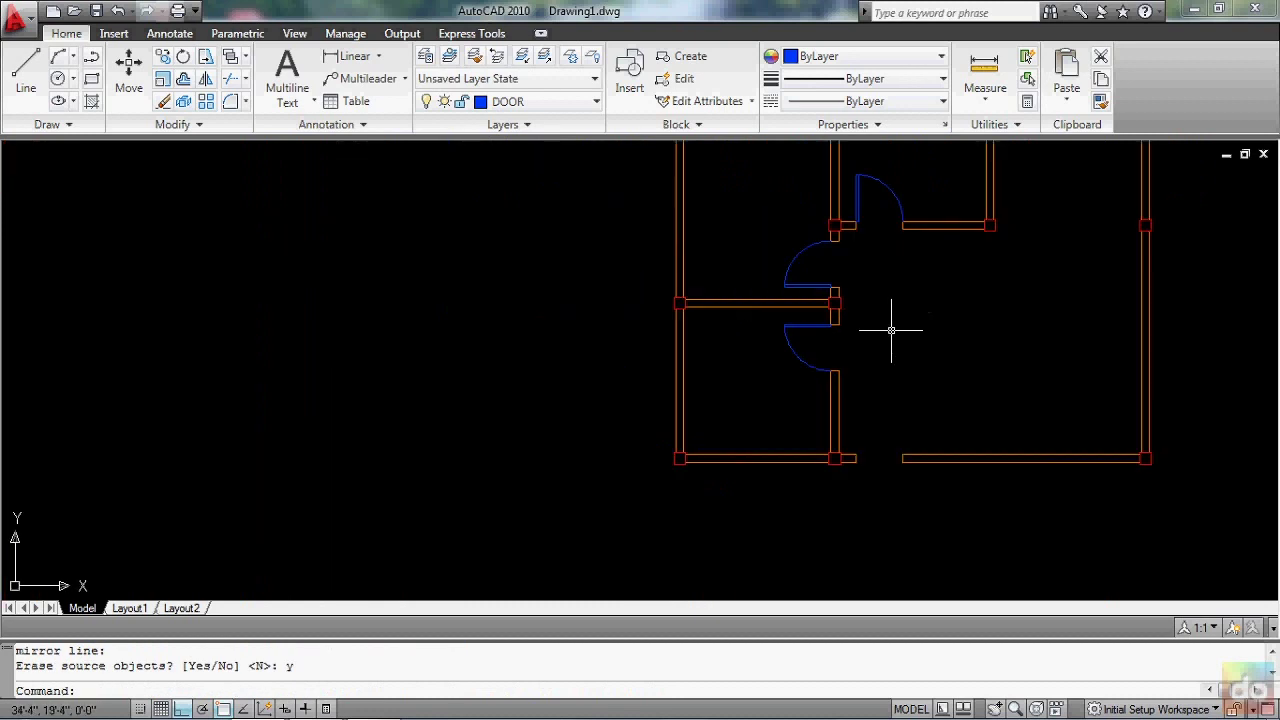
{"action": "scroll", "coordinate": [857, 374], "scroll_direction": "up", "scroll_amount": 1}
{"action": "scroll", "coordinate": [694, 380], "scroll_direction": "up", "scroll_amount": 1}
{"action": "scroll", "coordinate": [663, 408], "scroll_direction": "up", "scroll_amount": 2}
{"action": "scroll", "coordinate": [648, 401], "scroll_direction": "up", "scroll_amount": 1}
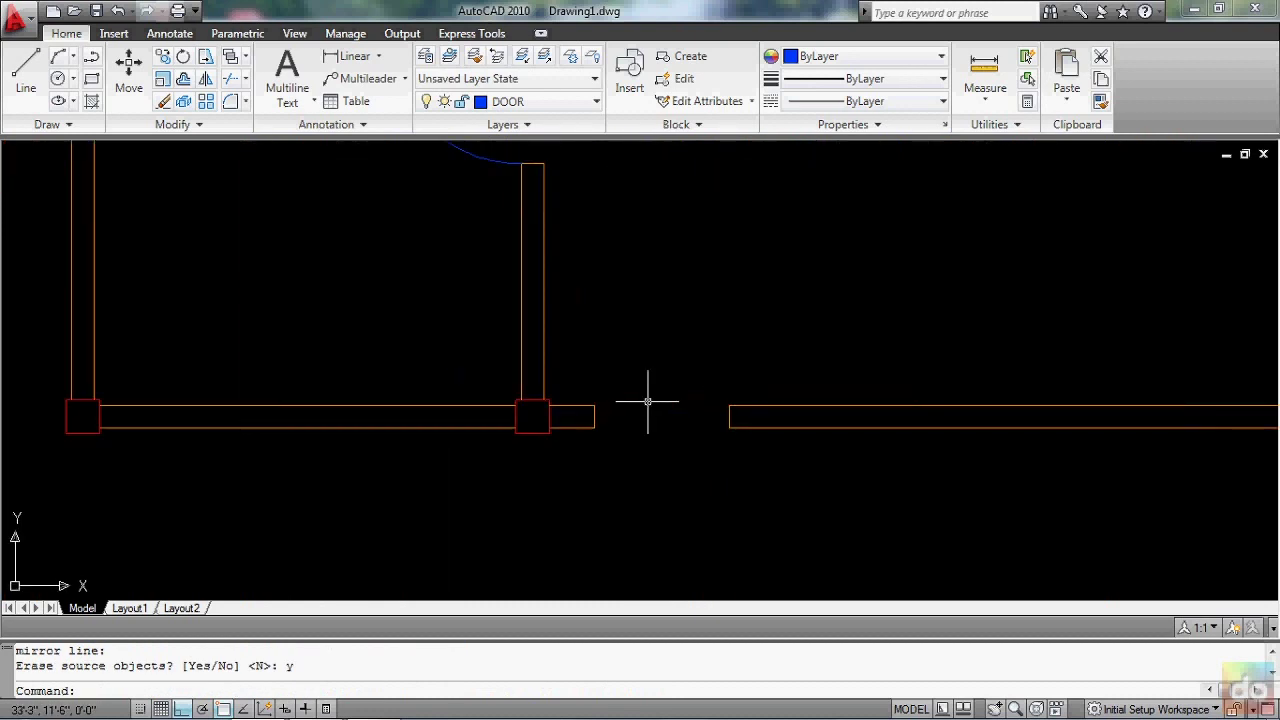
{"action": "scroll", "coordinate": [648, 401], "scroll_direction": "up", "scroll_amount": 1}
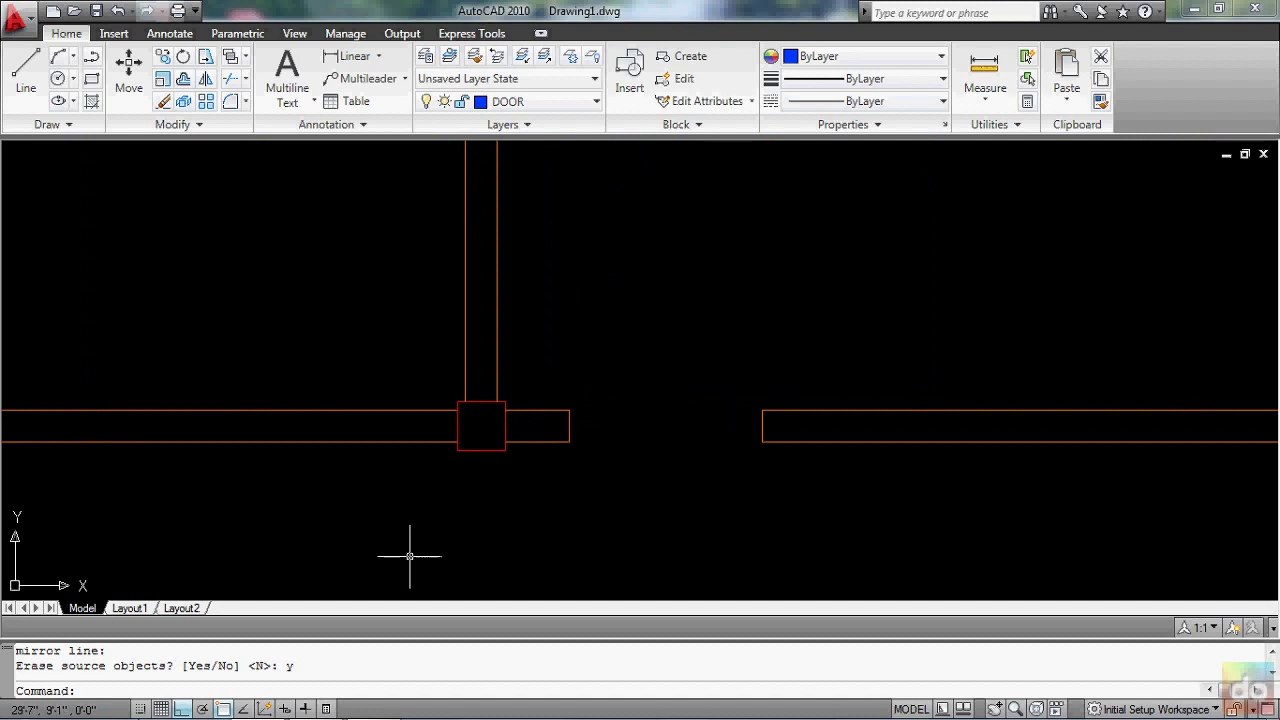
{"action": "left_click", "coordinate": [312, 700]}
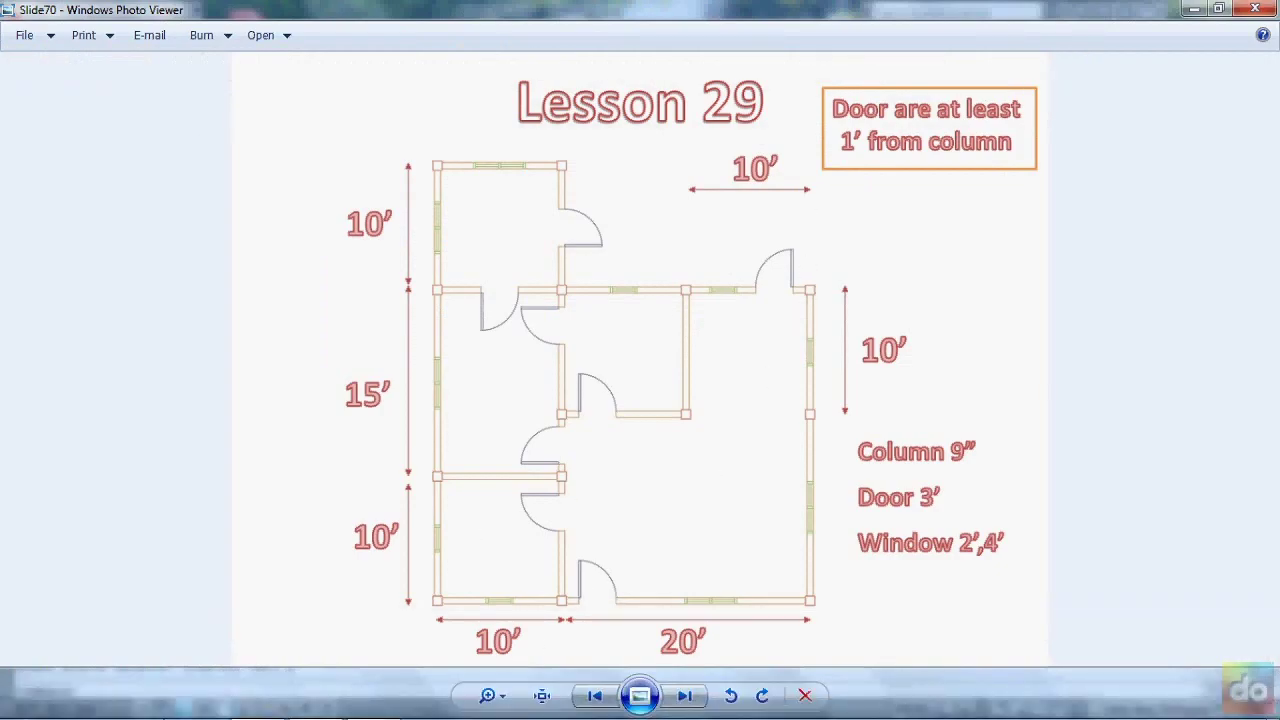
- Insert Door 3 at the left end of the large room's bottom wall gap at 0° rotation
{"action": "left_click", "coordinate": [257, 706]}
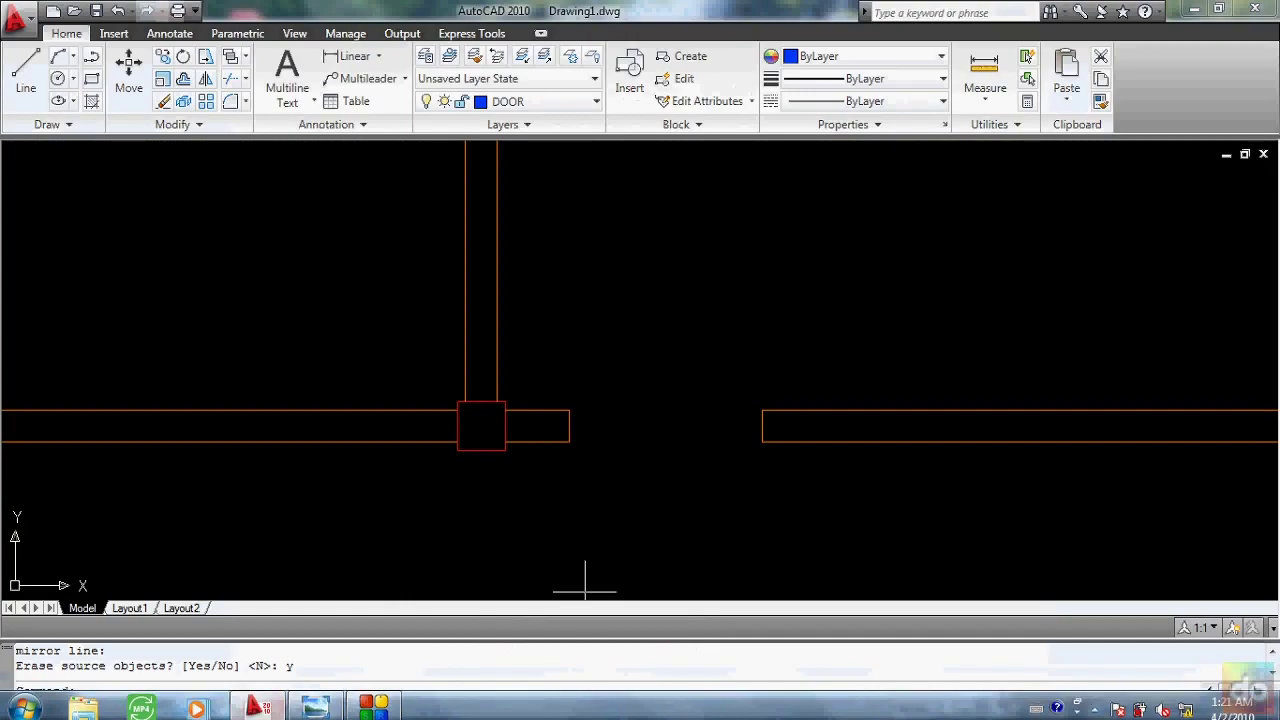
{"action": "type", "text": "i"}
{"action": "key", "text": "Return"}
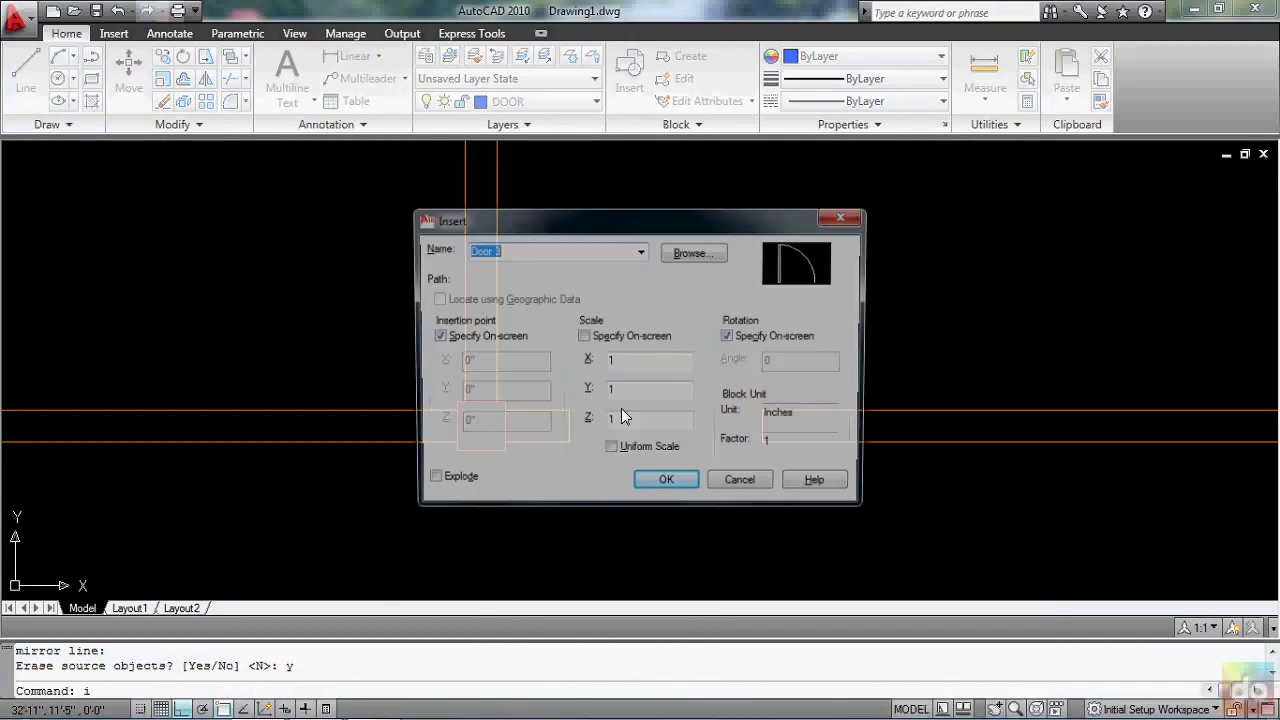
{"action": "left_click", "coordinate": [667, 486]}
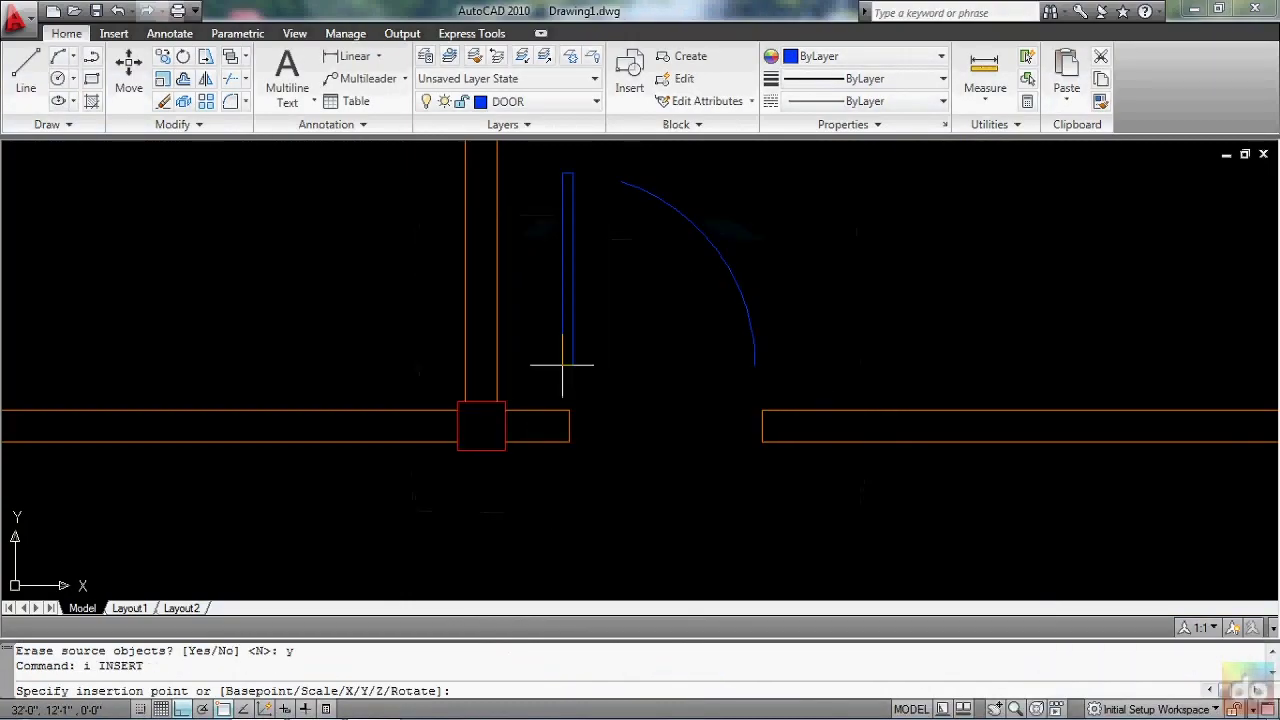
{"action": "left_click", "coordinate": [568, 410]}
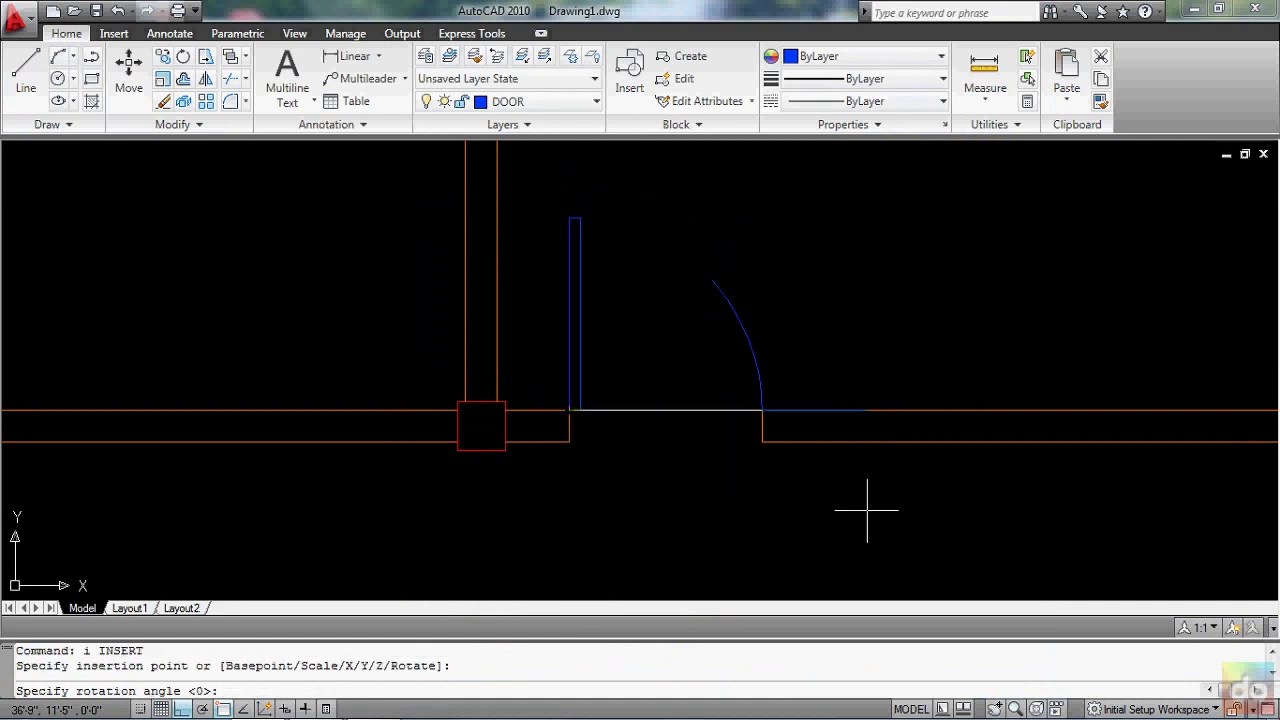
{"action": "left_click", "coordinate": [1016, 528]}
{"action": "scroll", "coordinate": [785, 507], "scroll_direction": "down", "scroll_amount": 8}
{"action": "scroll", "coordinate": [850, 490], "scroll_direction": "down", "scroll_amount": 2}
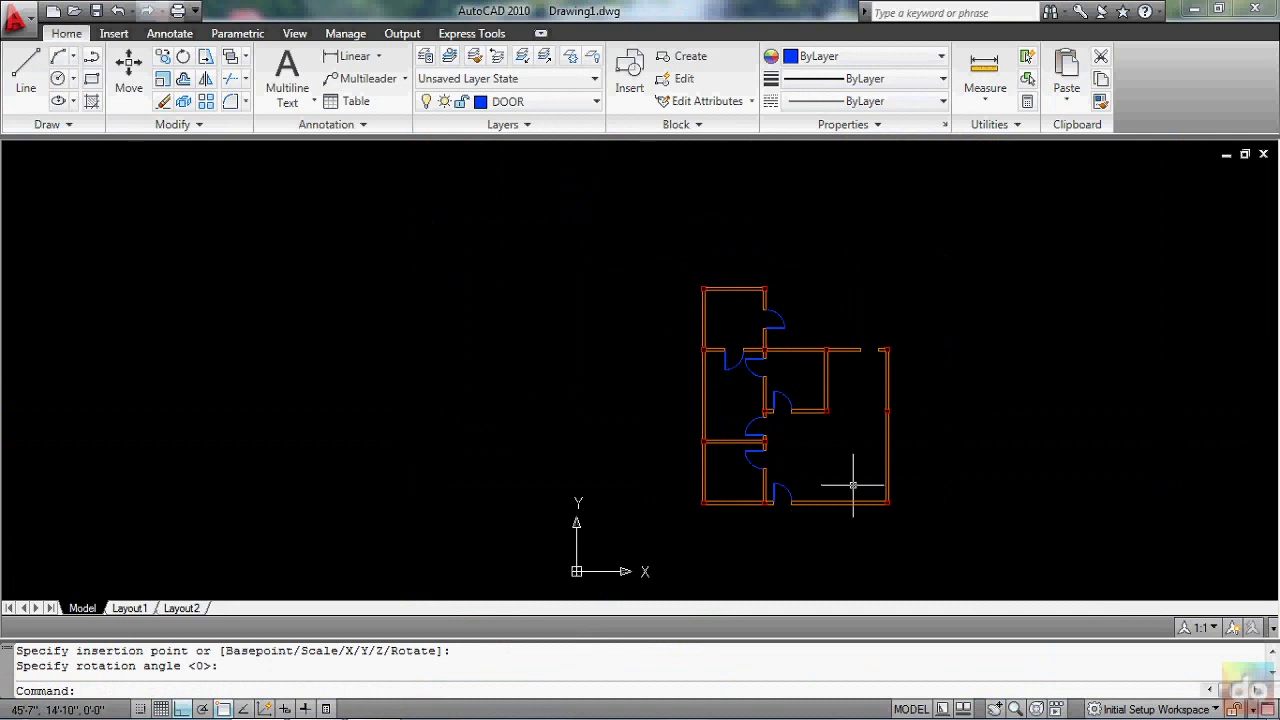
{"action": "scroll", "coordinate": [890, 330], "scroll_direction": "up", "scroll_amount": 5}
{"action": "scroll", "coordinate": [888, 340], "scroll_direction": "up", "scroll_amount": 3}
{"action": "scroll", "coordinate": [860, 345], "scroll_direction": "up", "scroll_amount": 1}
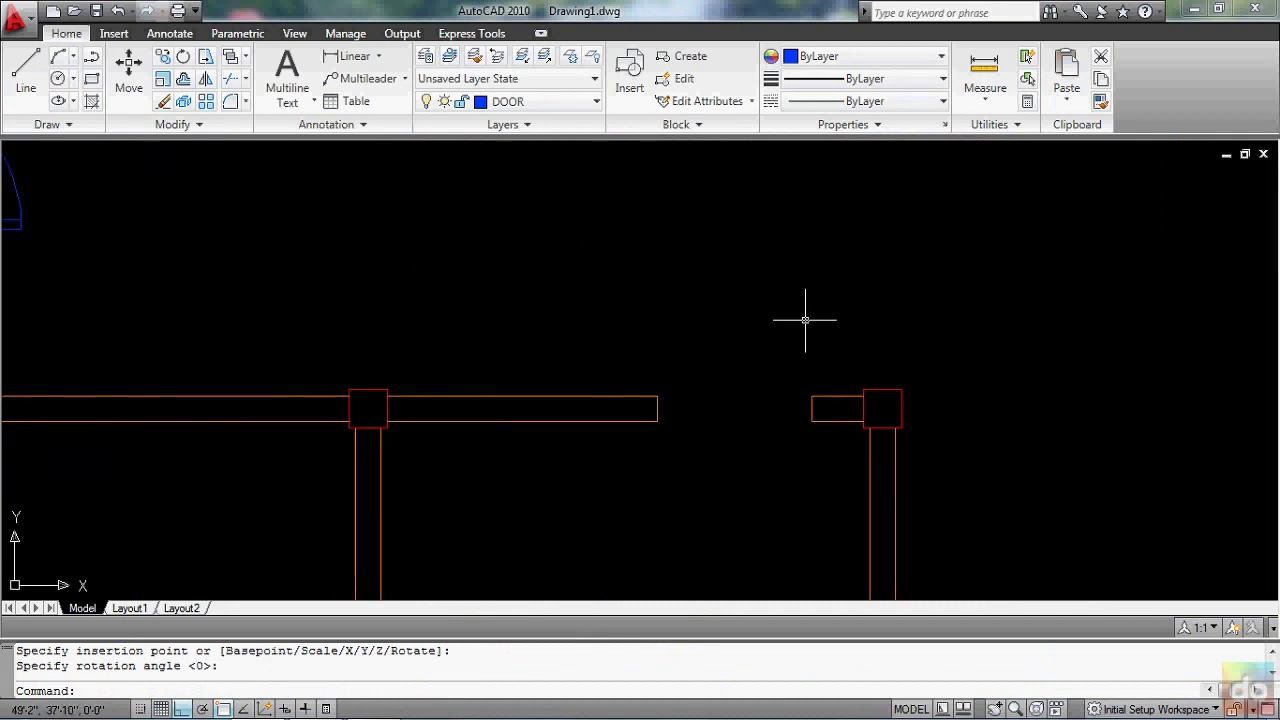
- Insert Door 3 at the top wall end beside the column with 0° rotation
{"action": "type", "text": "i"}
{"action": "key", "text": "Return"}
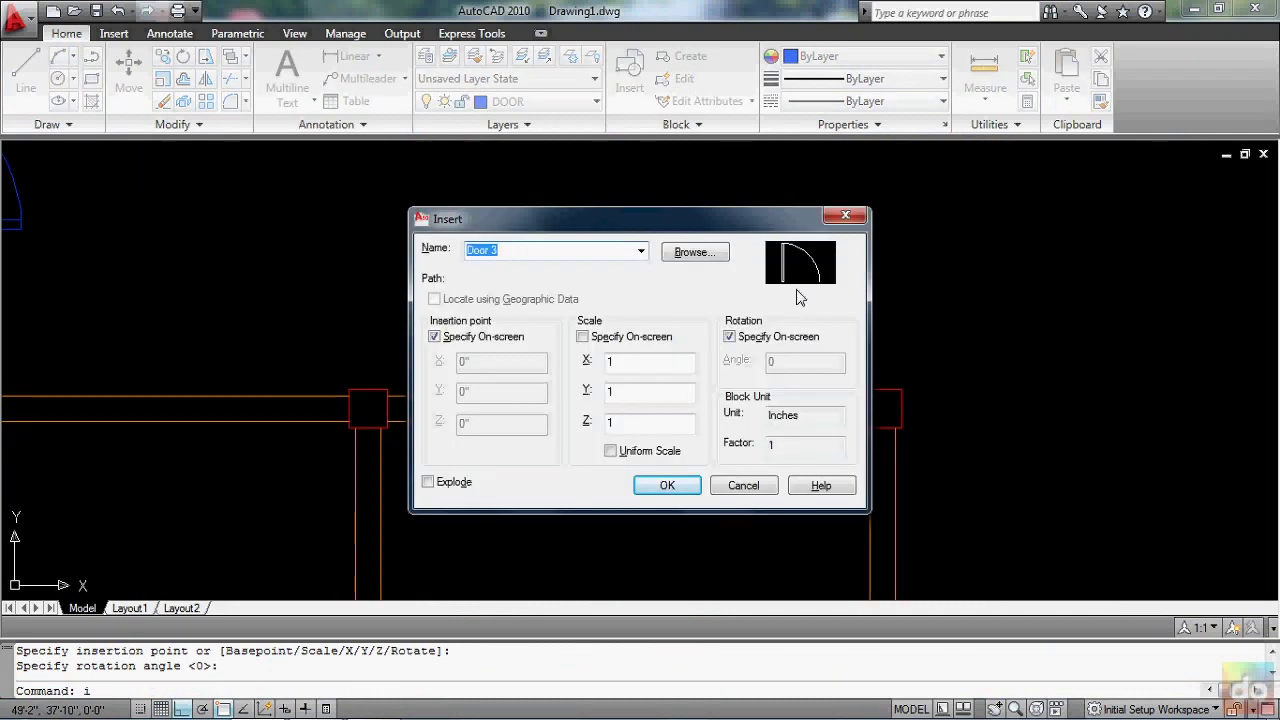
{"action": "left_click", "coordinate": [680, 485]}
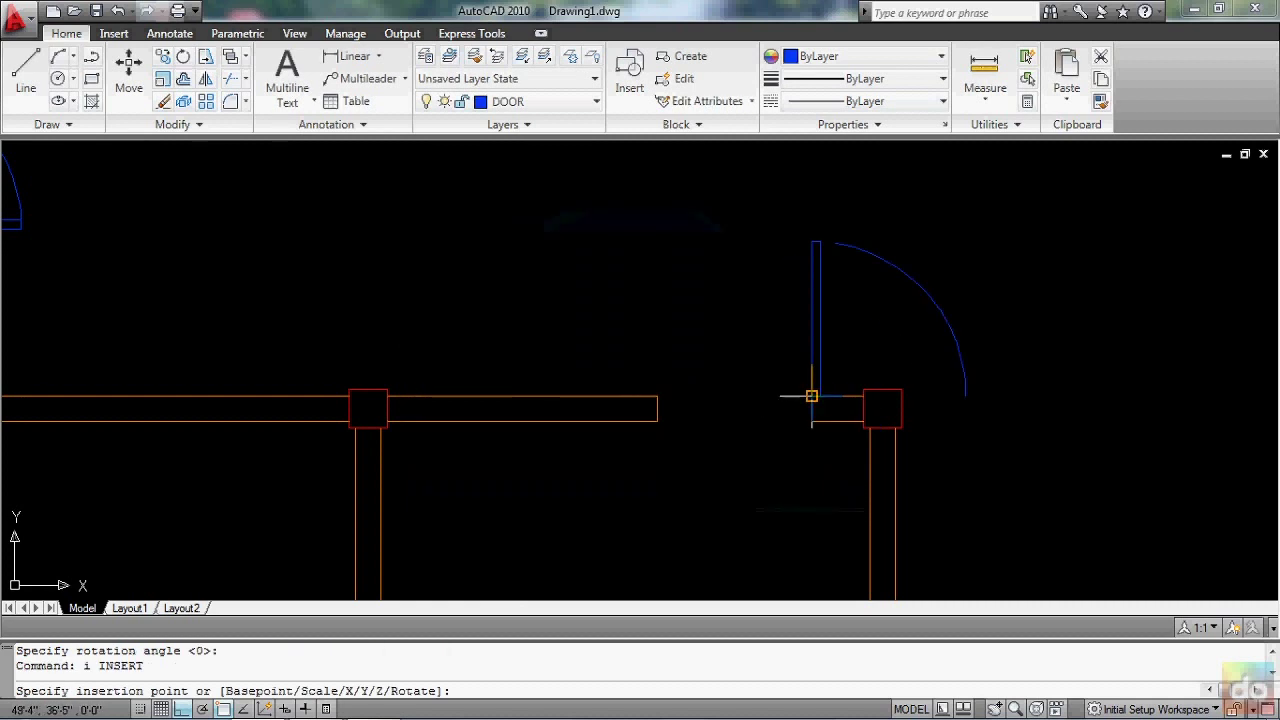
{"action": "left_click", "coordinate": [812, 396]}
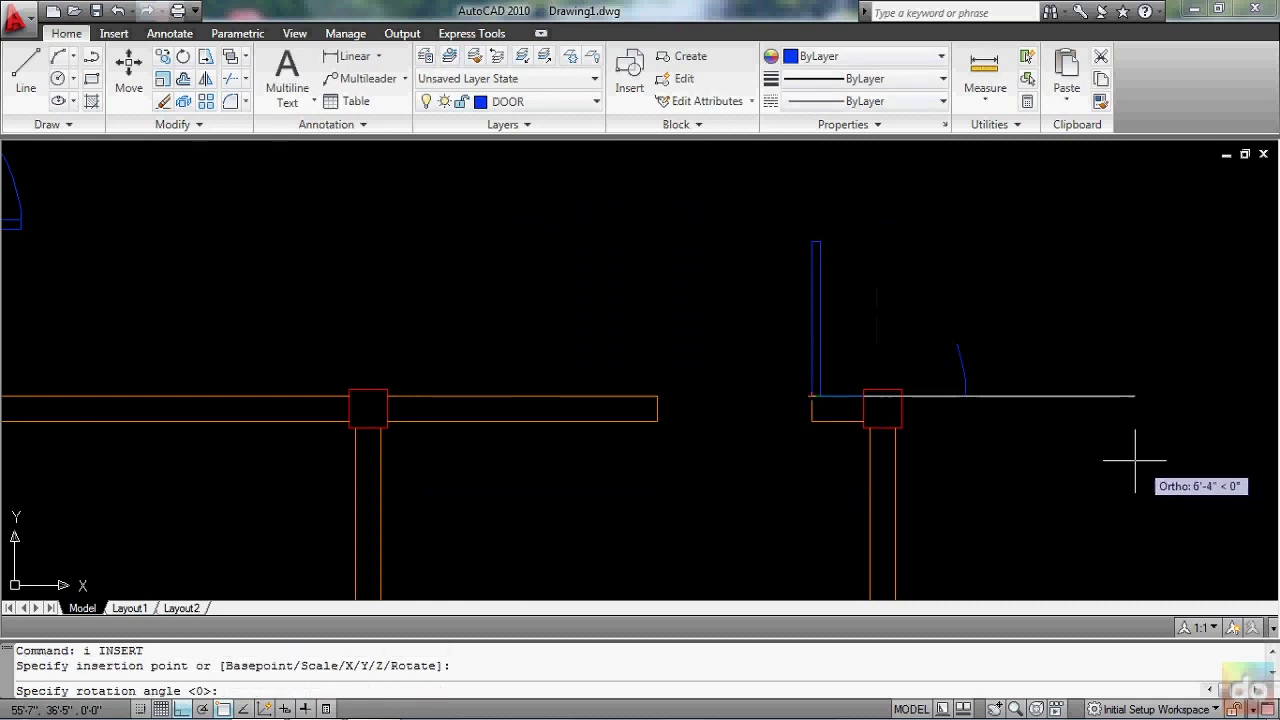
{"action": "left_click", "coordinate": [1130, 458]}
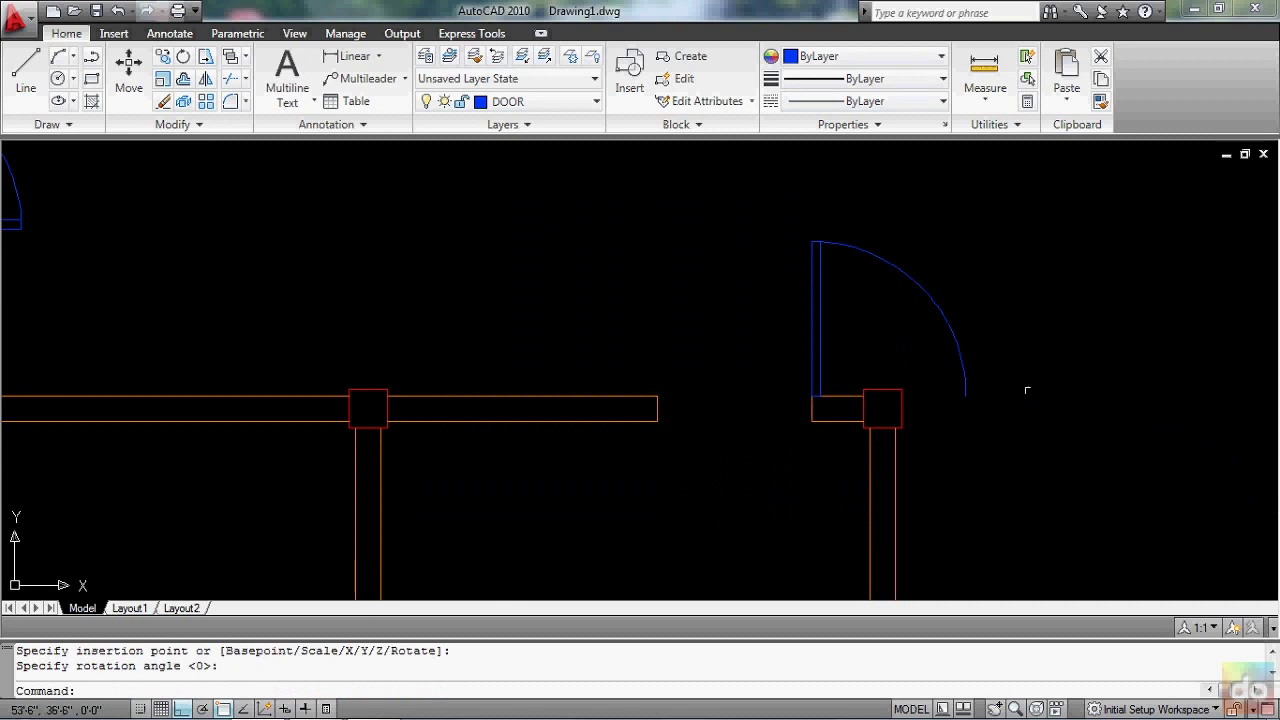
{"action": "scroll", "coordinate": [855, 399], "scroll_direction": "up", "scroll_amount": 3}
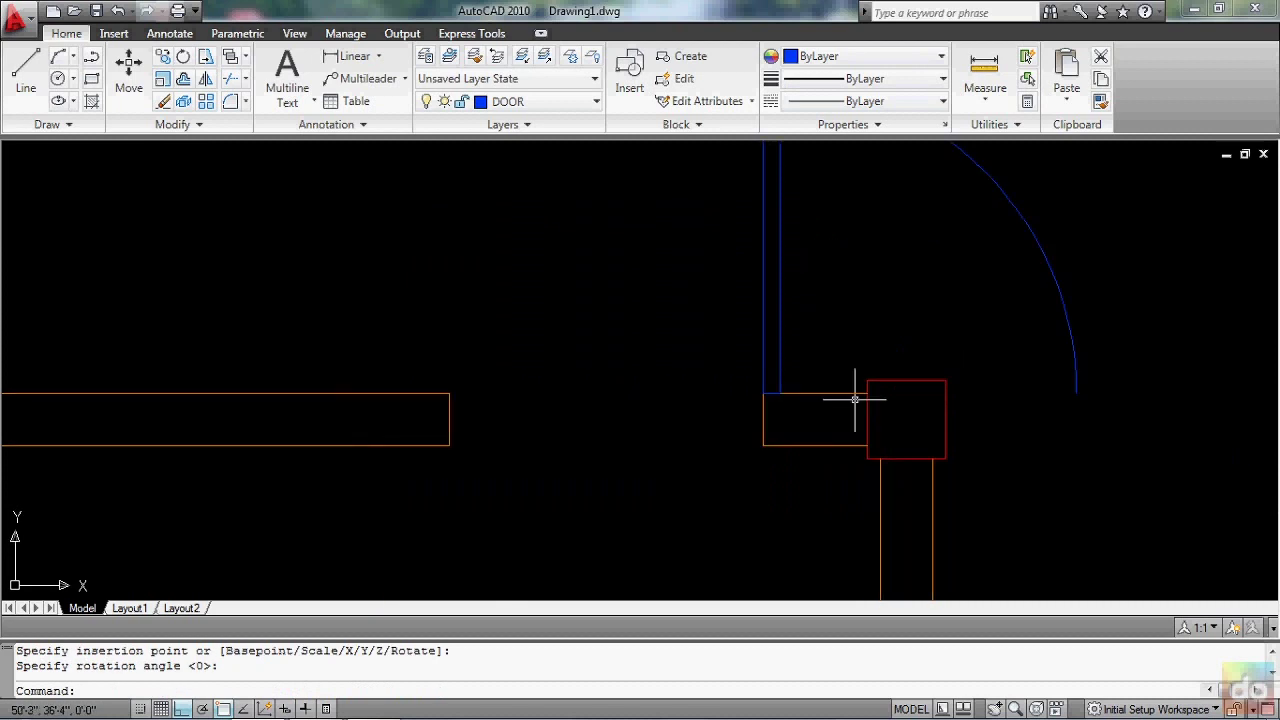
{"action": "type", "text": "mi"}
- Mirror that door about a vertical line at the wall end so it swings left, erasing the original
{"action": "key", "text": "Return"}
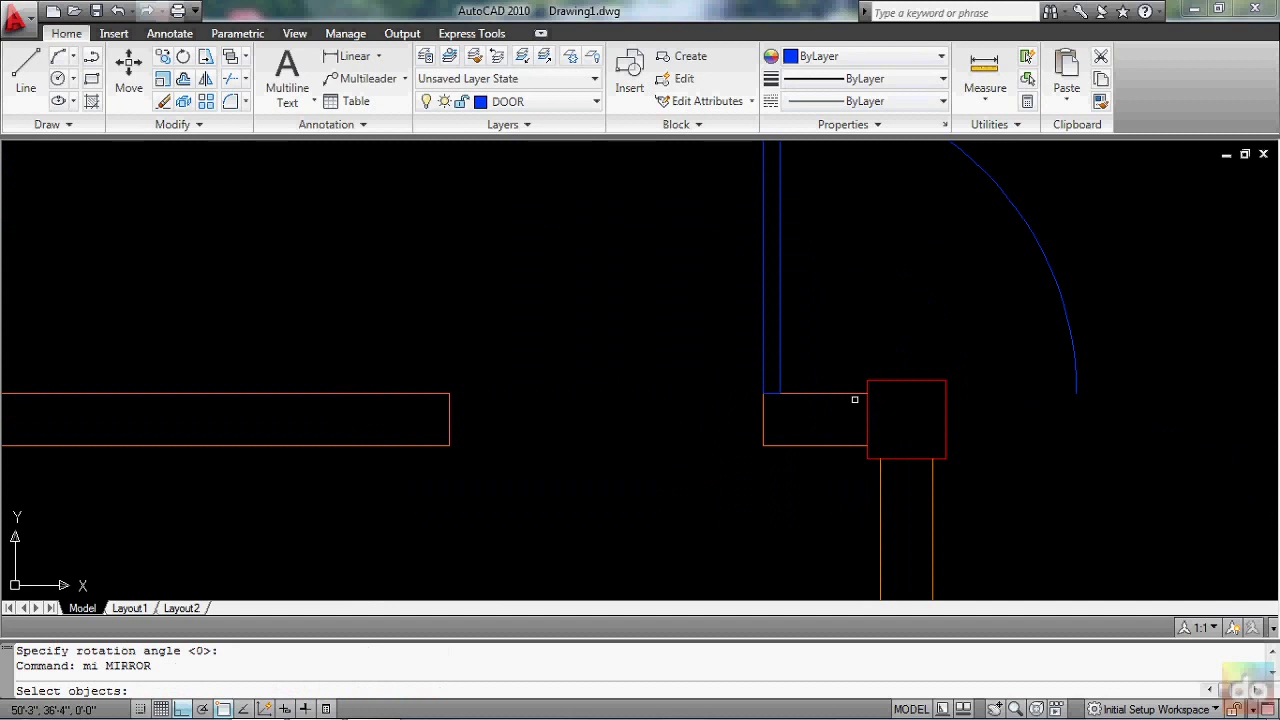
{"action": "left_click", "coordinate": [783, 294]}
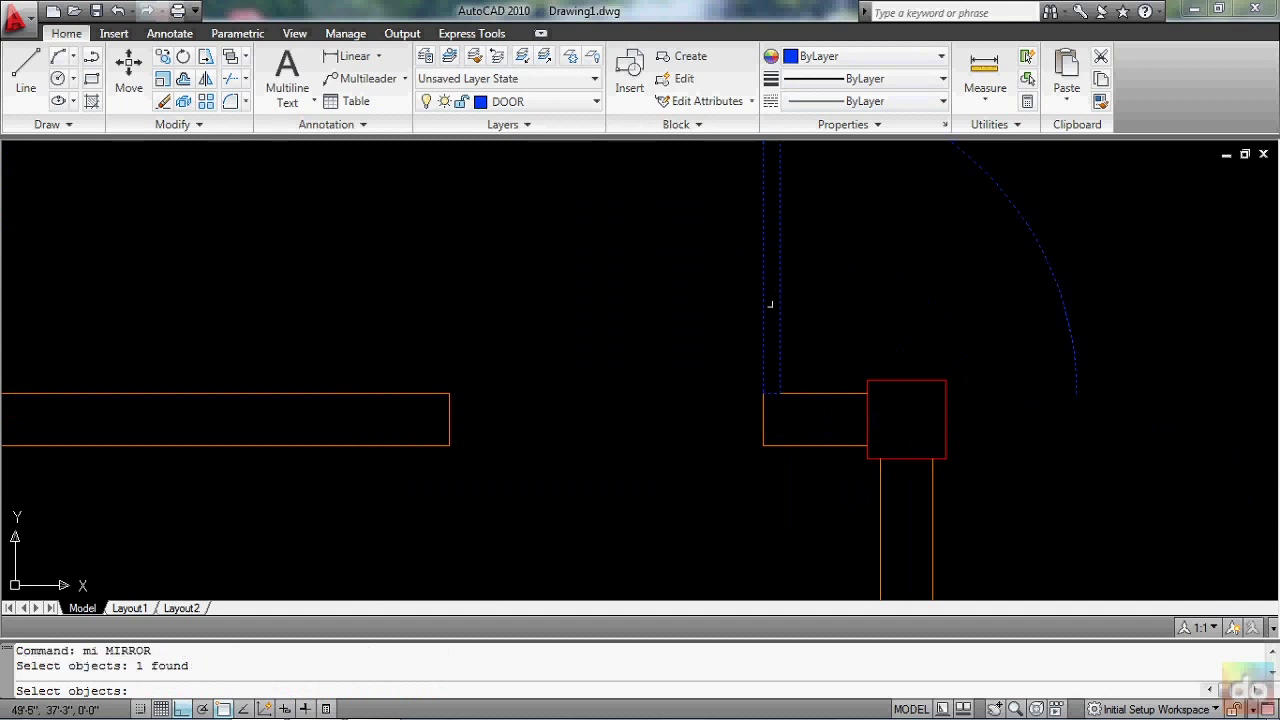
{"action": "key", "text": "Return"}
{"action": "left_click", "coordinate": [763, 393]}
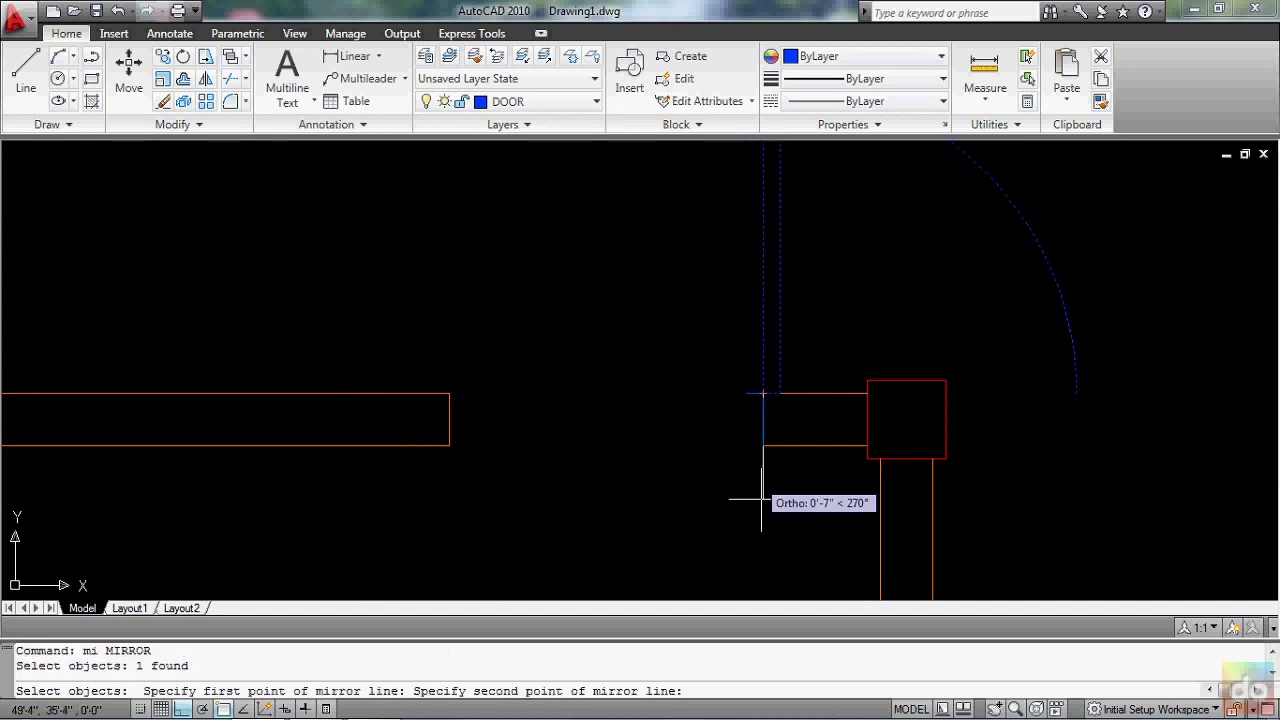
{"action": "left_click", "coordinate": [763, 545]}
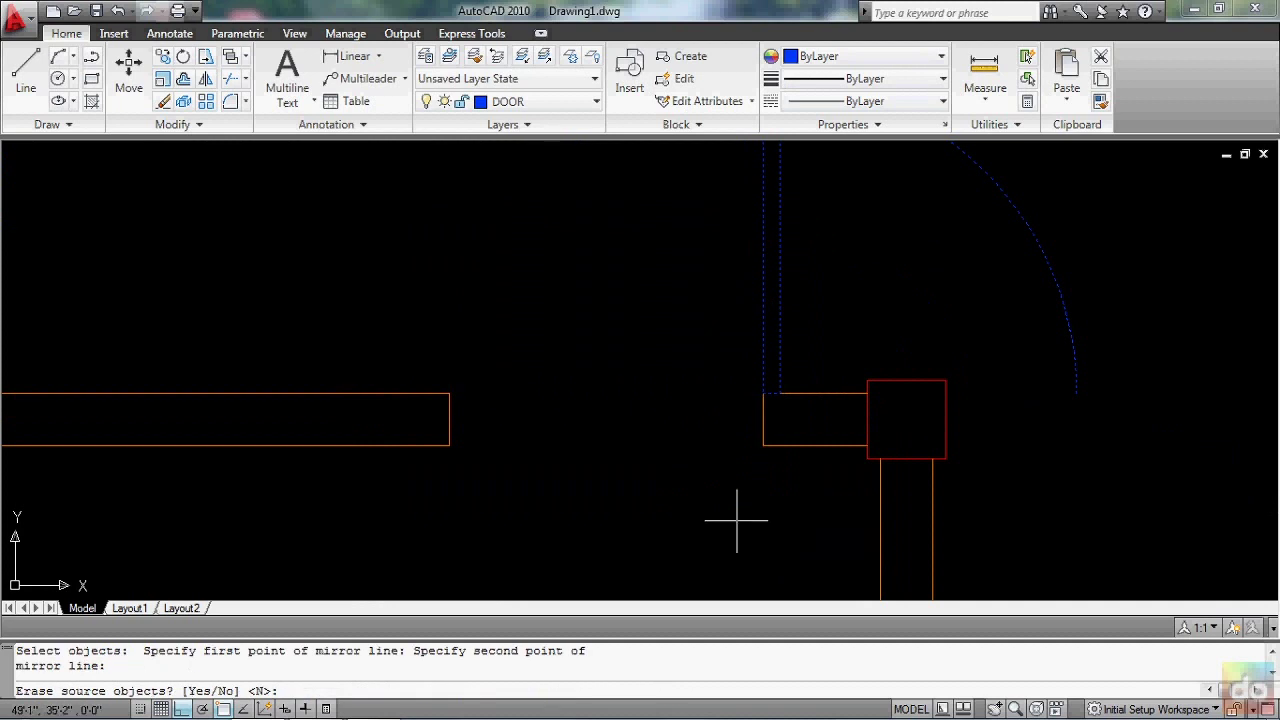
{"action": "type", "text": "y"}
{"action": "key", "text": "Return"}
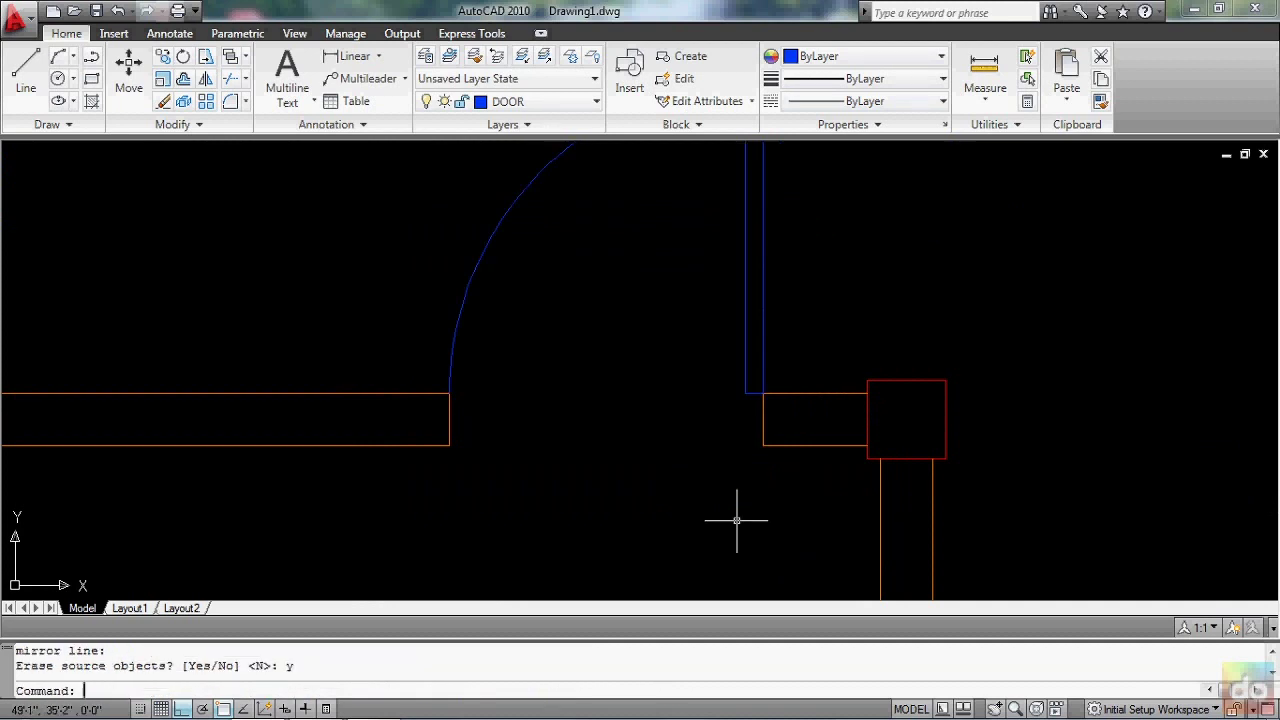
{"action": "scroll", "coordinate": [752, 297], "scroll_direction": "down", "scroll_amount": 3}
{"action": "scroll", "coordinate": [786, 349], "scroll_direction": "down", "scroll_amount": 3}
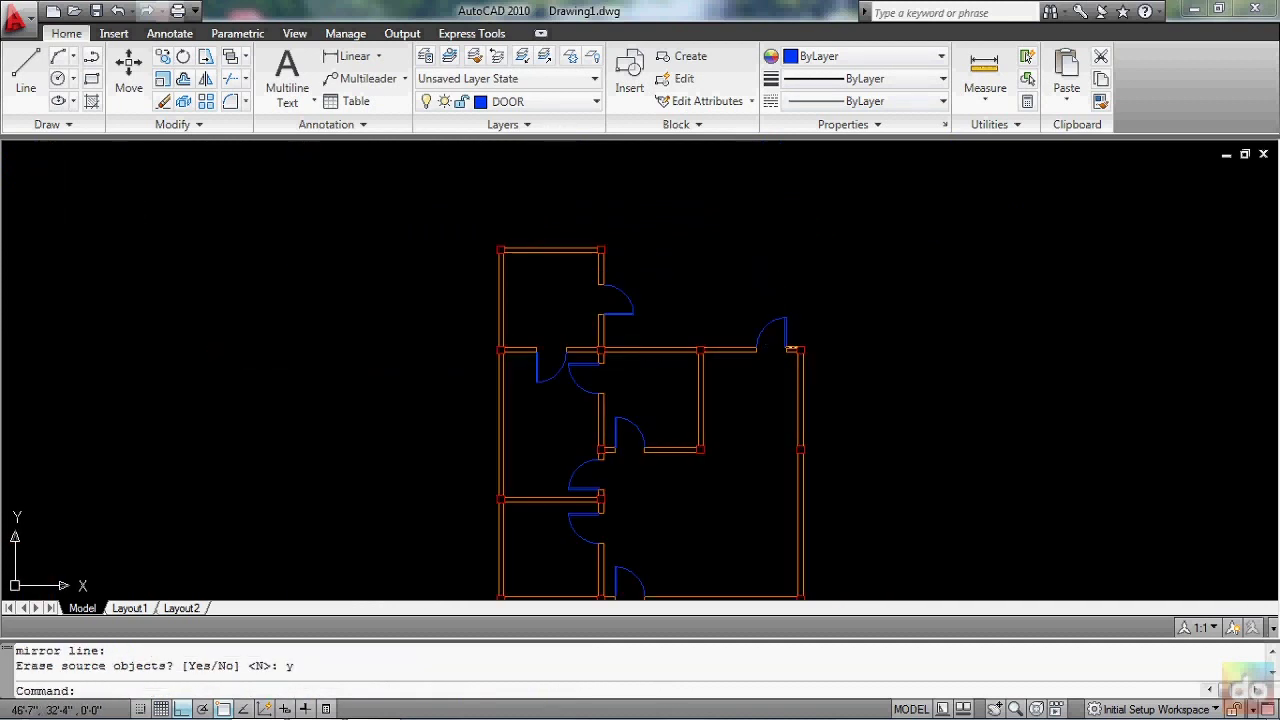
{"action": "scroll", "coordinate": [745, 389], "scroll_direction": "down", "scroll_amount": 2}
{"action": "scroll", "coordinate": [745, 389], "scroll_direction": "up", "scroll_amount": 1}
{"action": "scroll", "coordinate": [743, 429], "scroll_direction": "up", "scroll_amount": 2}
{"action": "scroll", "coordinate": [743, 432], "scroll_direction": "up", "scroll_amount": 2}
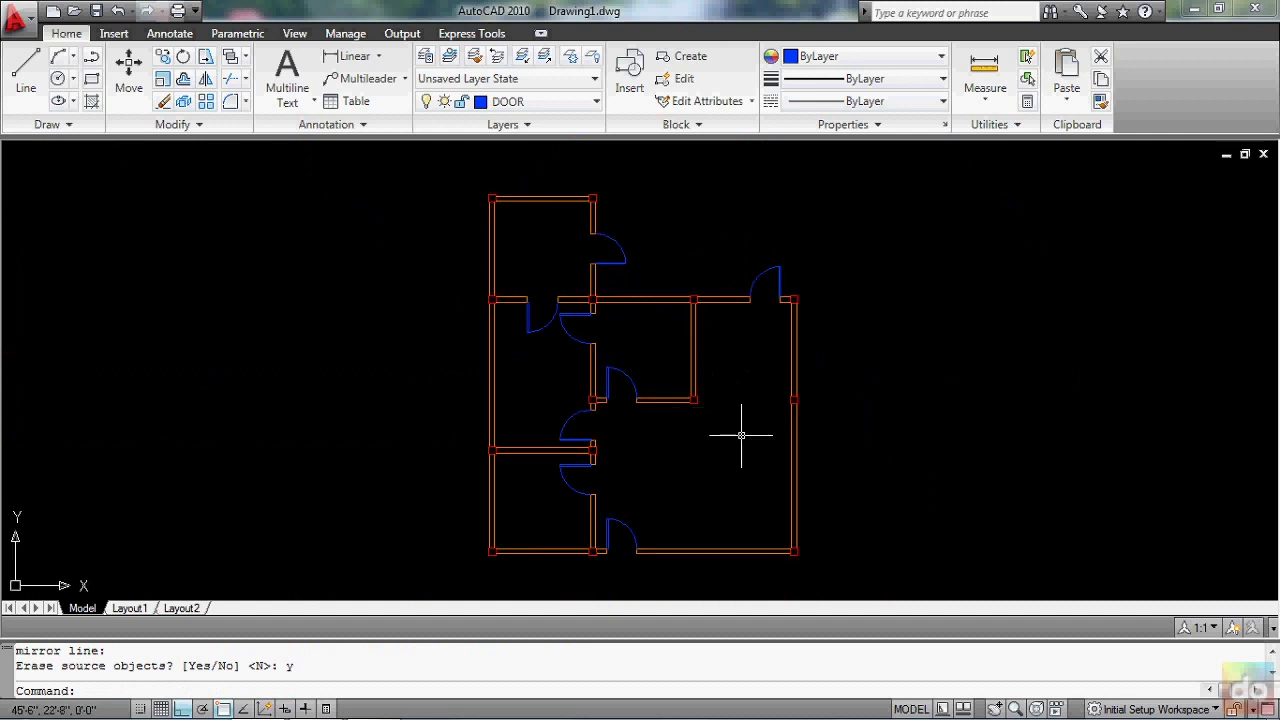
{"action": "middle_click_drag", "start_coordinate": [743, 434], "coordinate": [777, 426]}
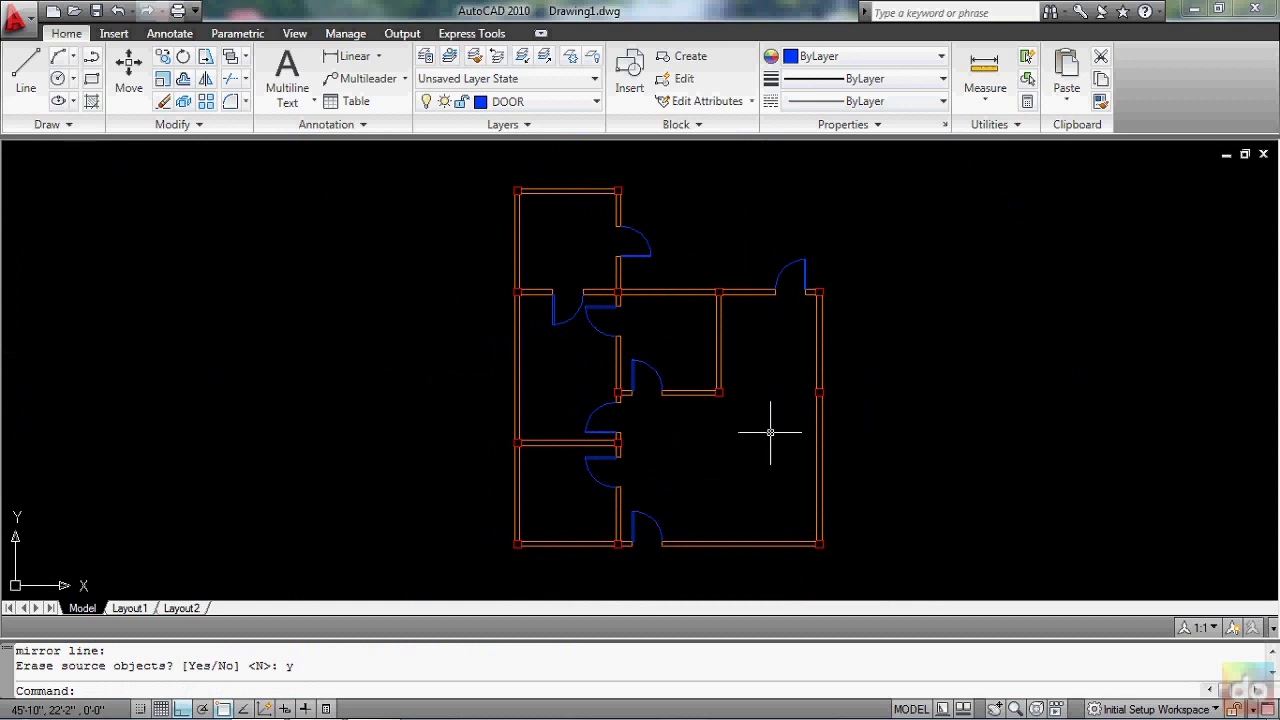
{"action": "left_click", "coordinate": [311, 690]}
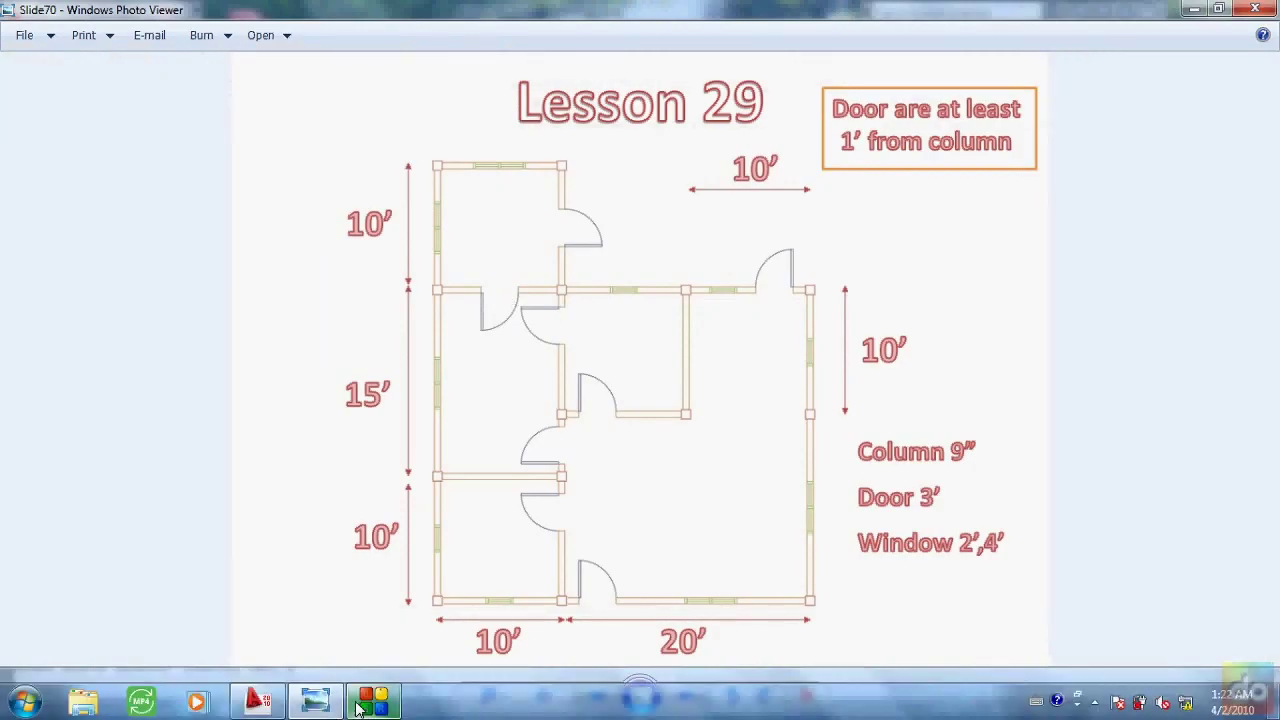
{"action": "left_click", "coordinate": [260, 710]}
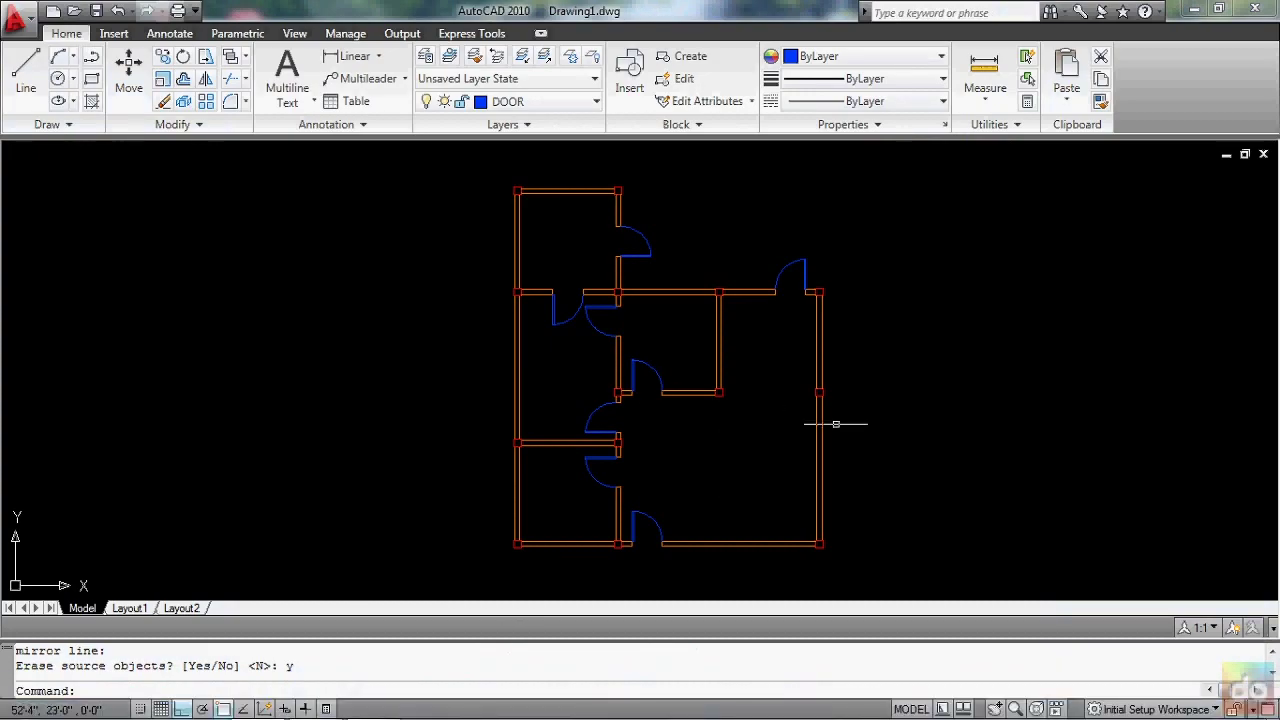